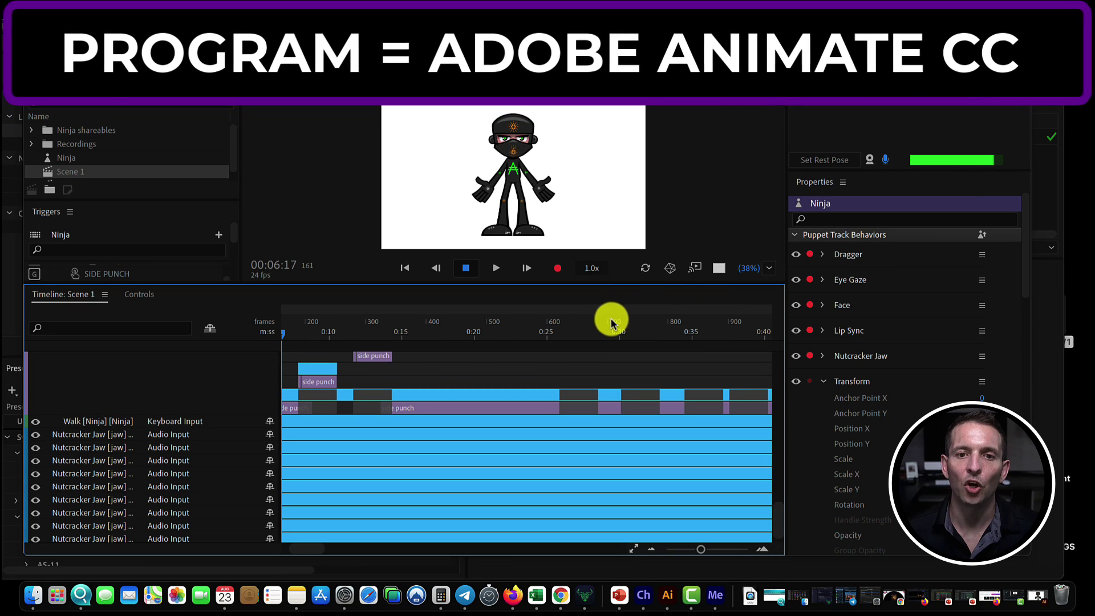
# Step: Enlarge the stage over the timeline and test a kick pose by raising and lowering the ninja's foot
pyautogui.moveTo(582, 282); pyautogui.dragTo(567, 447)
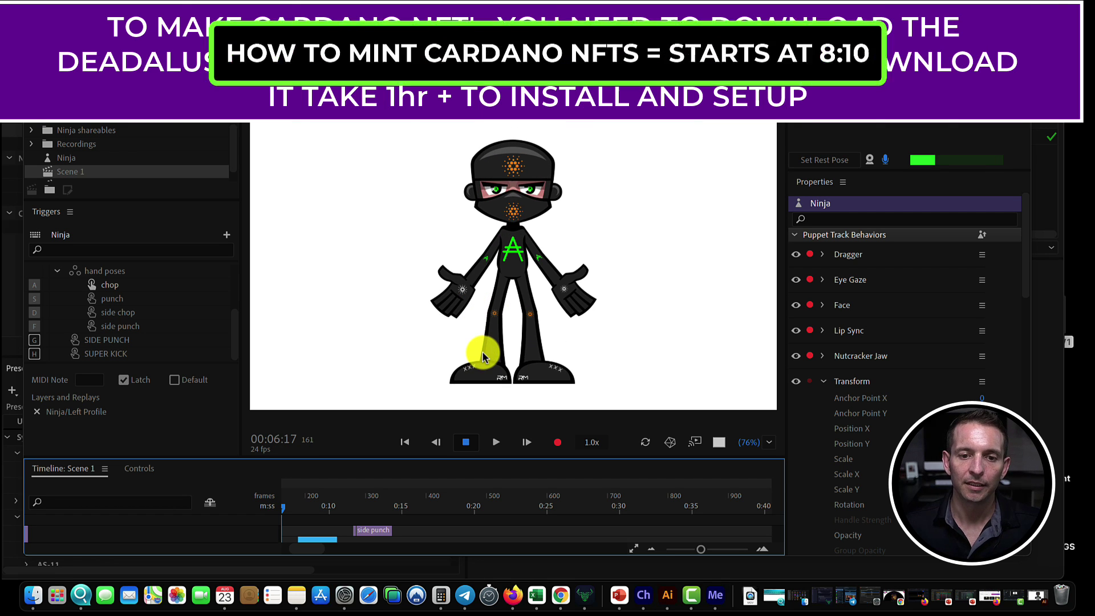
pyautogui.moveTo(481, 365); pyautogui.dragTo(463, 264)
pyautogui.moveTo(457, 357); pyautogui.dragTo(457, 376)
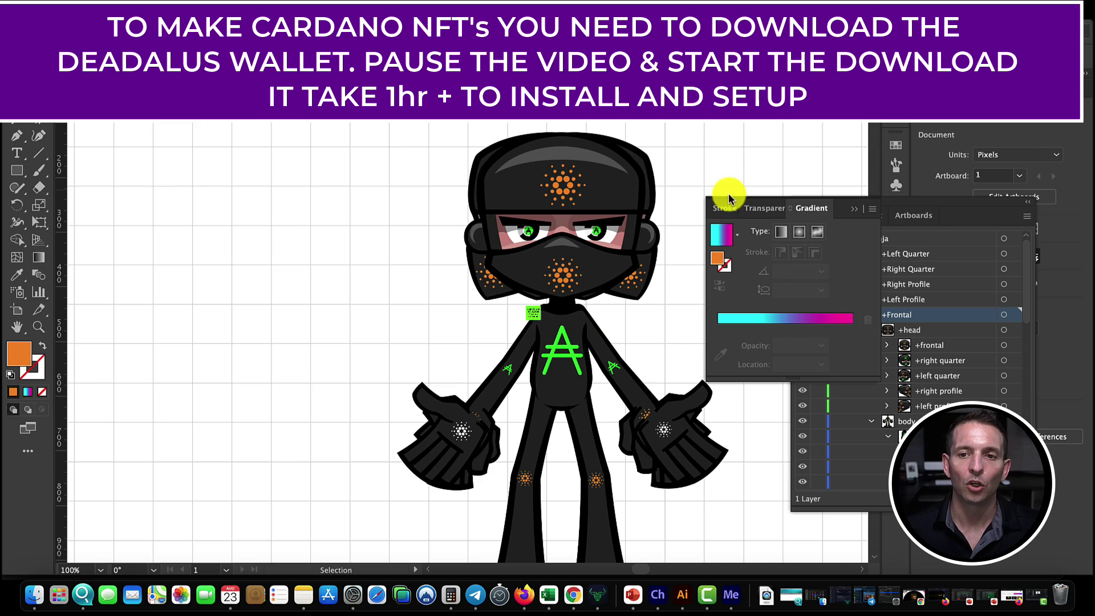
pyautogui.click(663, 135)
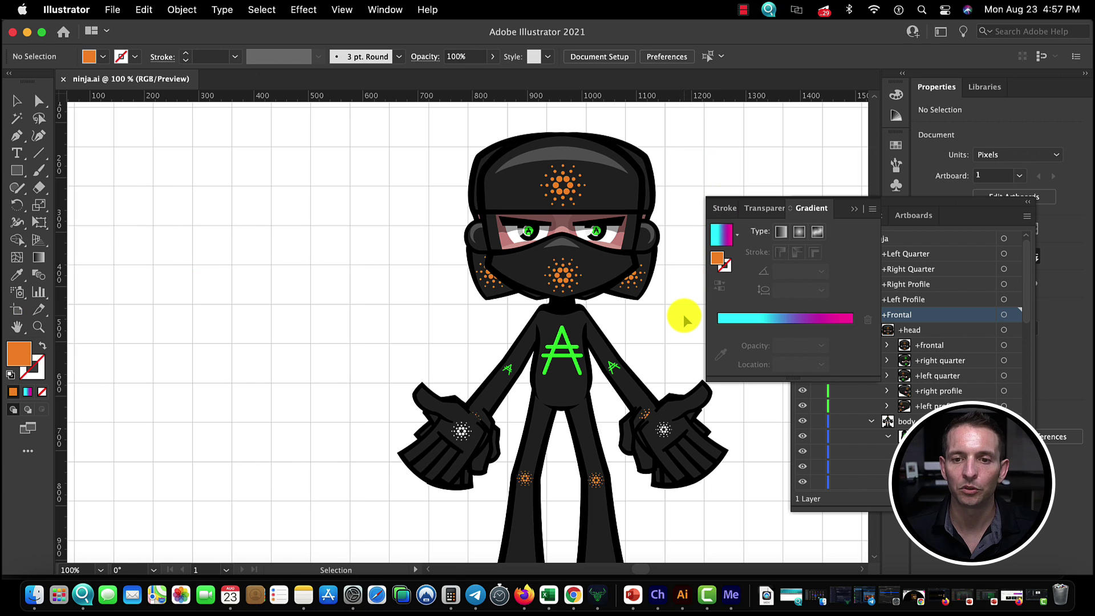
# Step: In the +head layer, toggle the frontal, quarter and profile head sublayers to preview each view
pyautogui.hscroll(3, 677, 245)
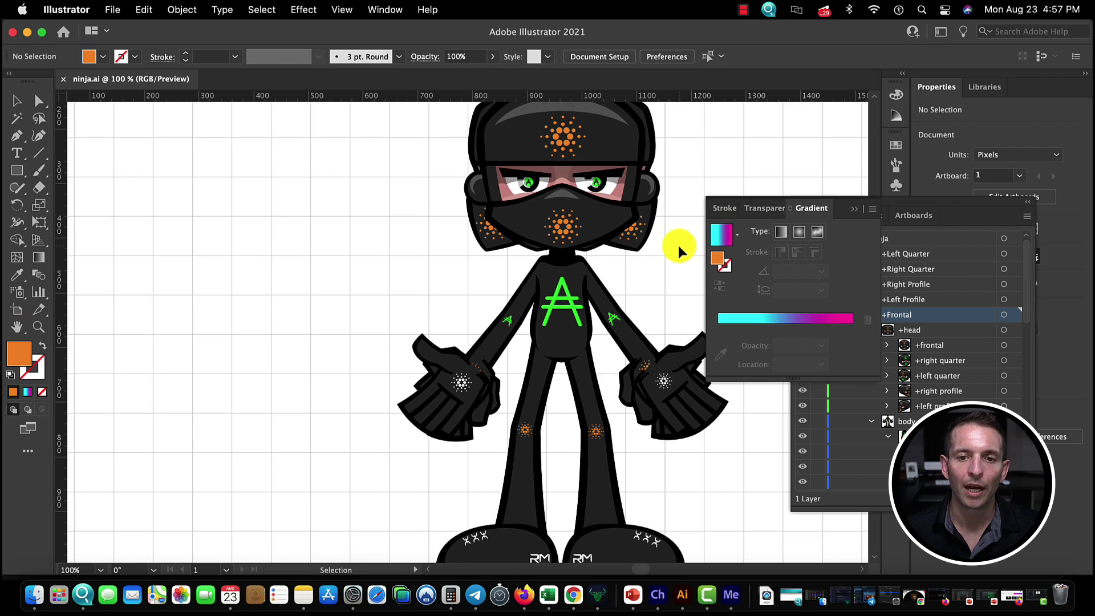
pyautogui.hscroll(2, 679, 246)
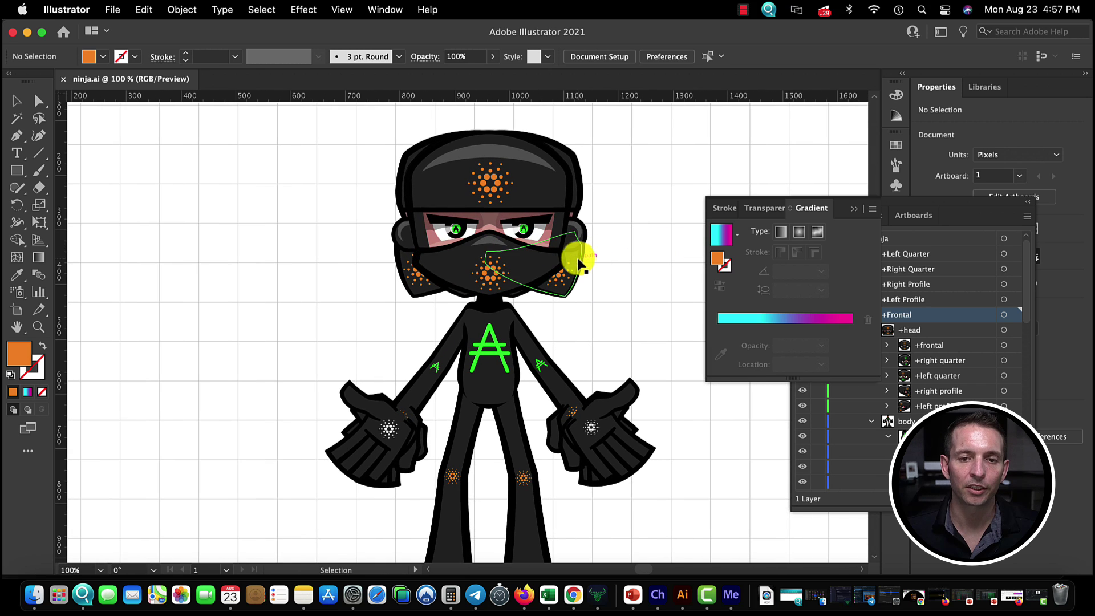
pyautogui.click(912, 330)
pyautogui.click(802, 330)
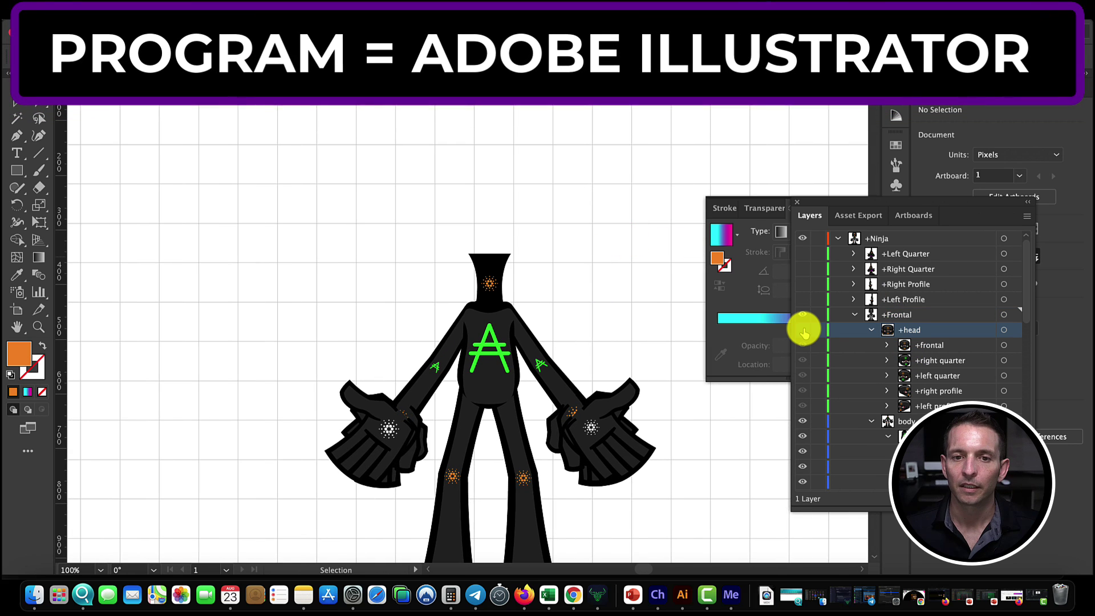
pyautogui.click(802, 329)
pyautogui.click(802, 346)
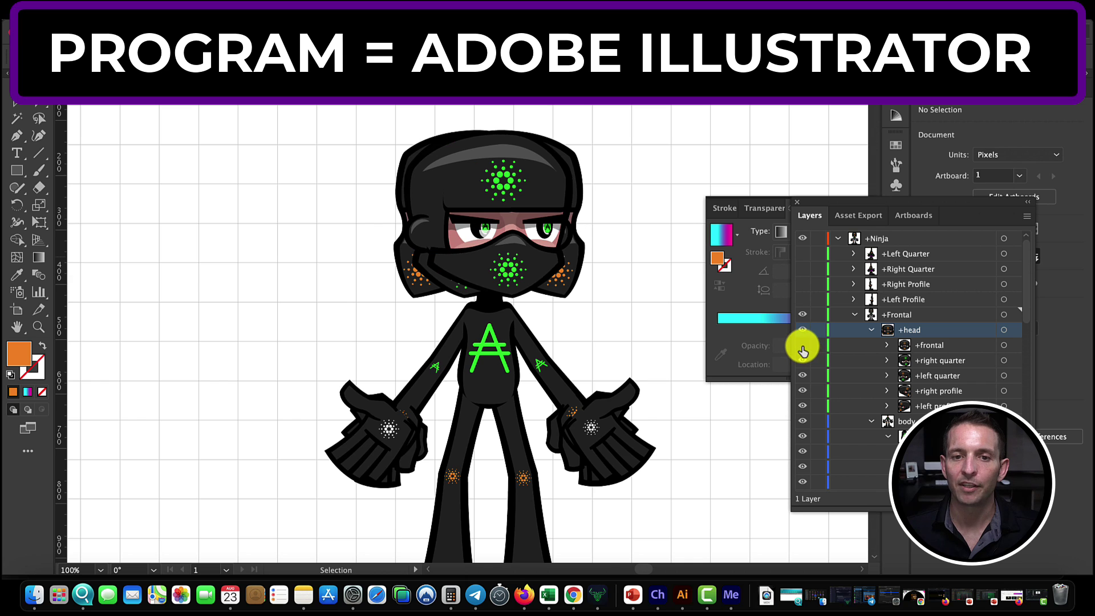
pyautogui.click(802, 360)
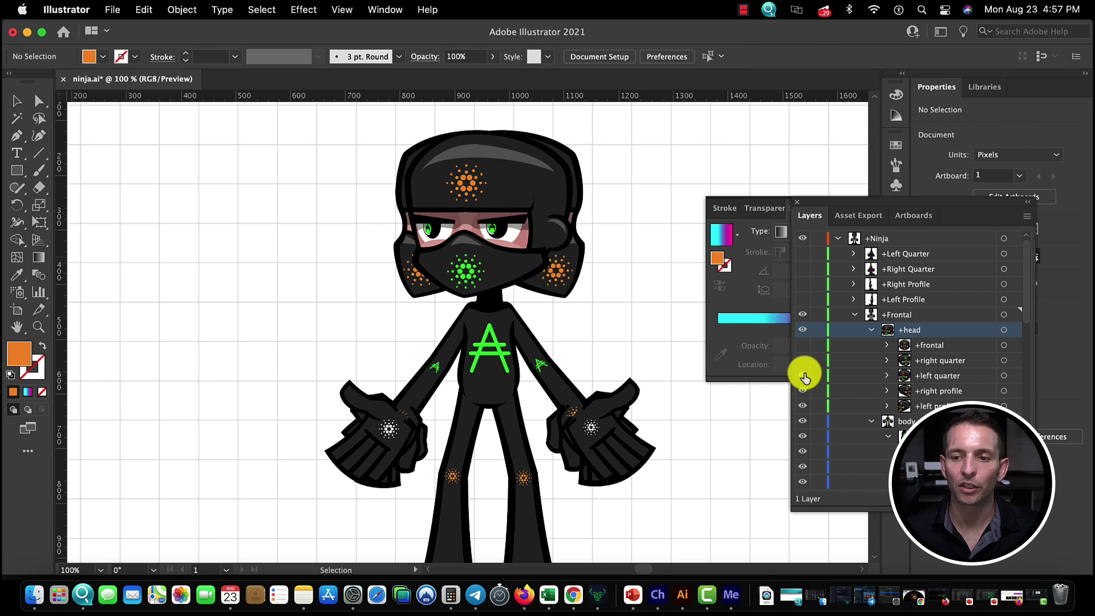
pyautogui.click(802, 375)
pyautogui.click(803, 400)
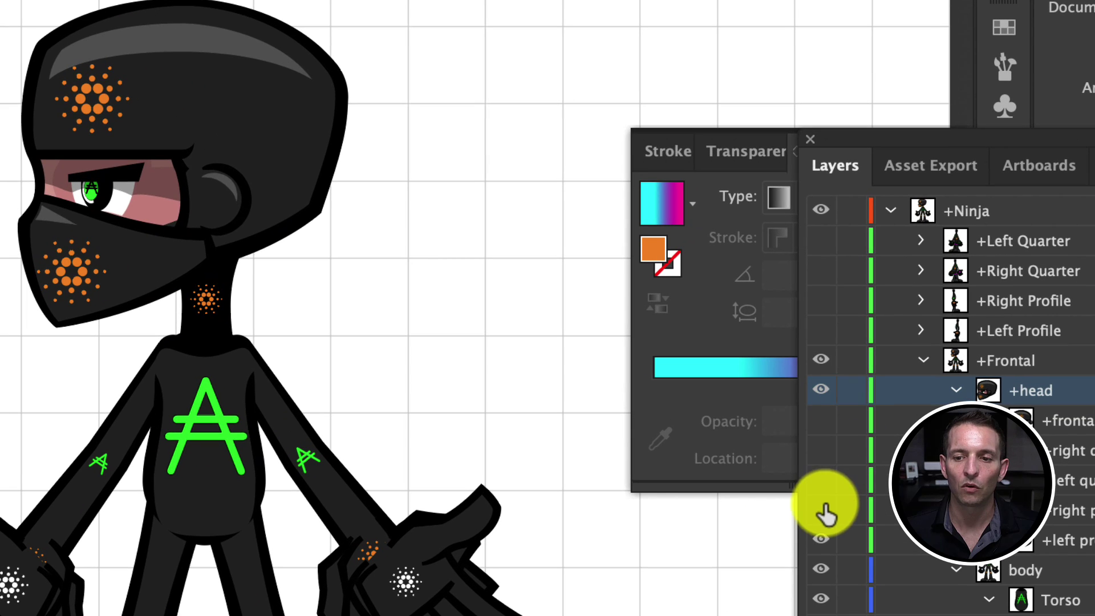
# Step: Turn the right profile, left quarter, right quarter and frontal head views back on
pyautogui.click(823, 507)
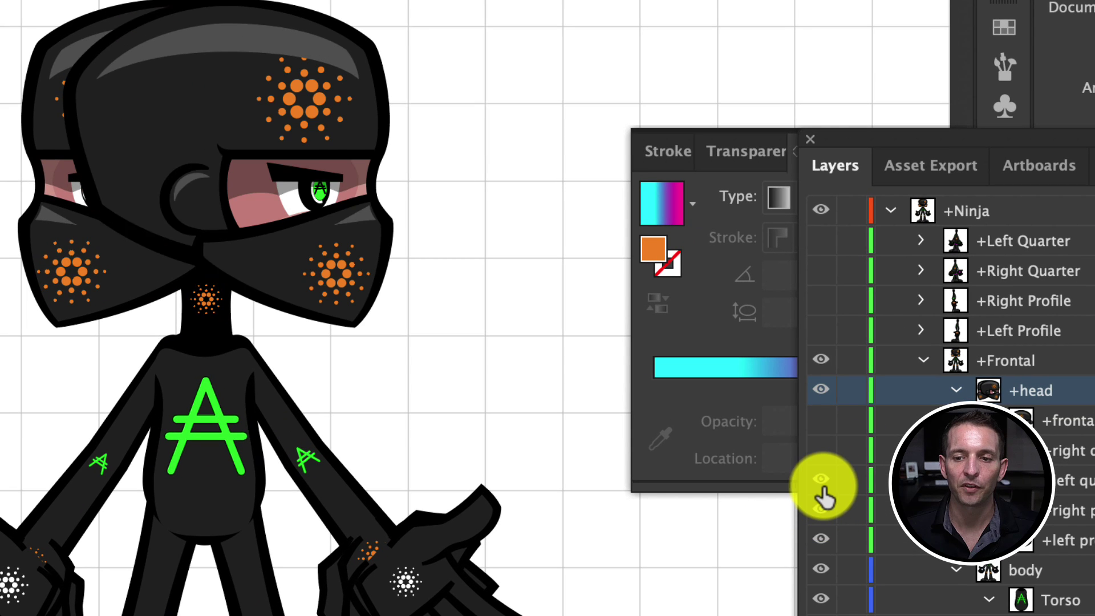
pyautogui.click(823, 479)
pyautogui.click(821, 451)
pyautogui.click(820, 421)
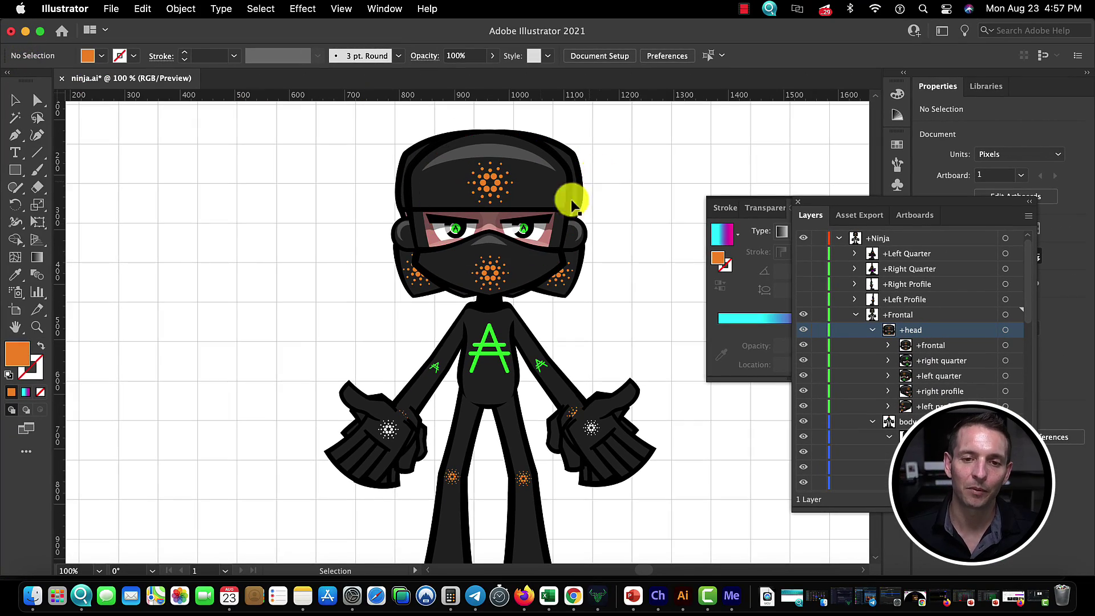
# Step: Launch Premiere Pro, open the recent NFT project and scrub through the NFT 1 sequence
pyautogui.press('F4')
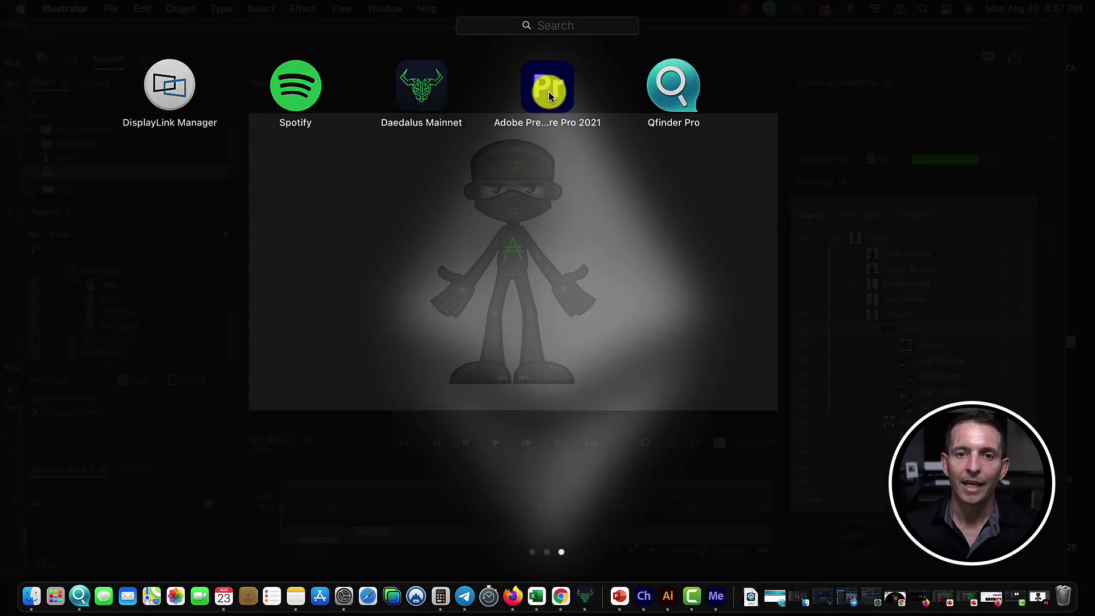
pyautogui.click(542, 86)
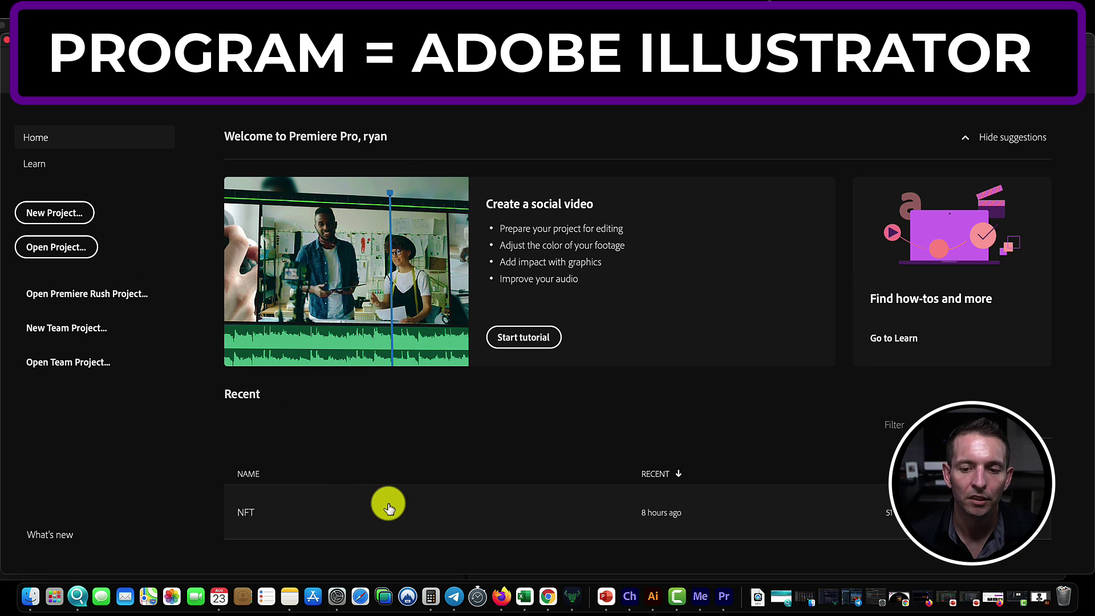
pyautogui.click(275, 508)
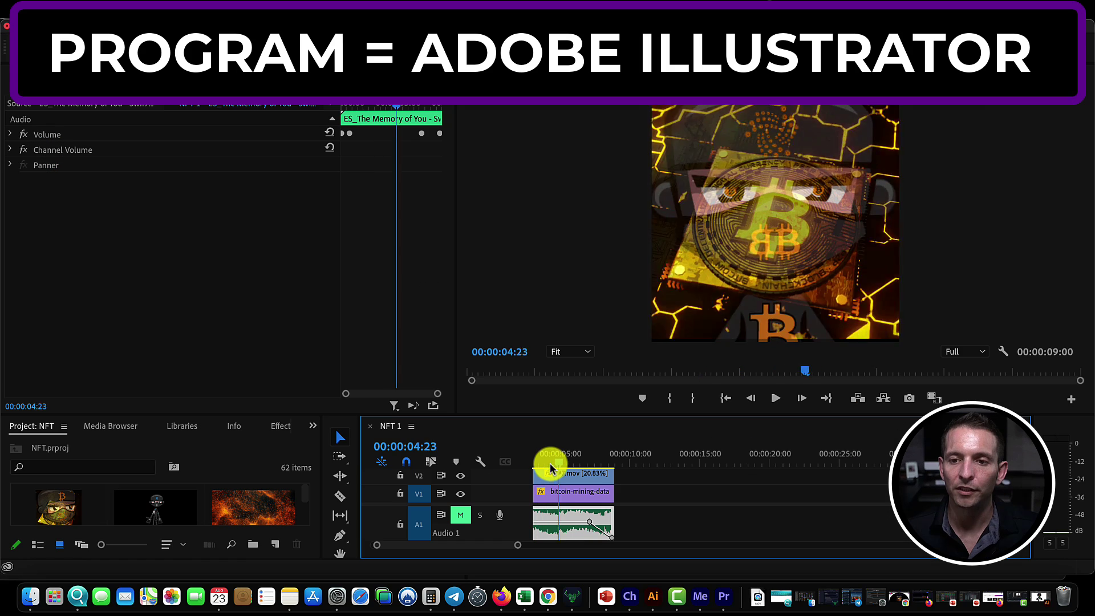
pyautogui.moveTo(550, 468); pyautogui.dragTo(647, 466)
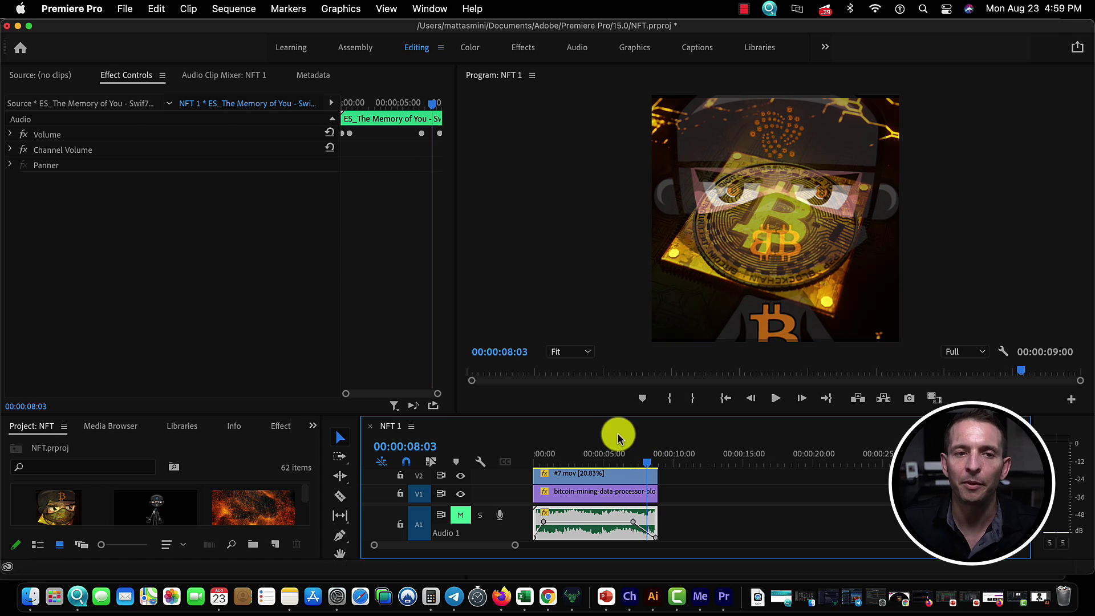
pyautogui.click(52, 75)
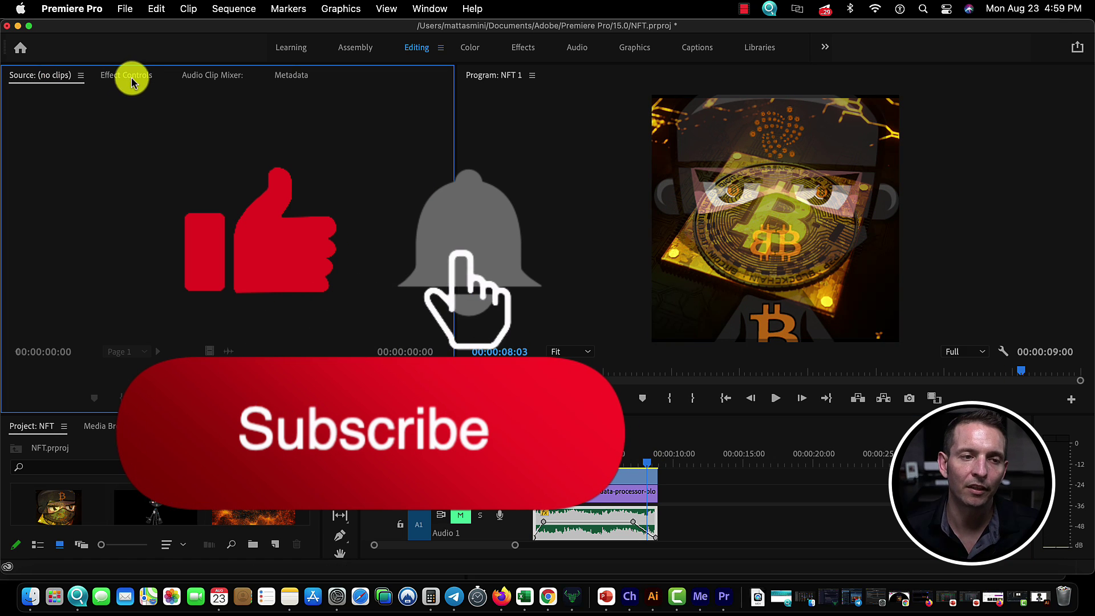
# Step: Create an ARRI 1080p 24 sequence named Cardano Ethereum Killer Cryptonic with a 600 x 600 frame size
pyautogui.click(124, 9)
pyautogui.moveTo(215, 28)
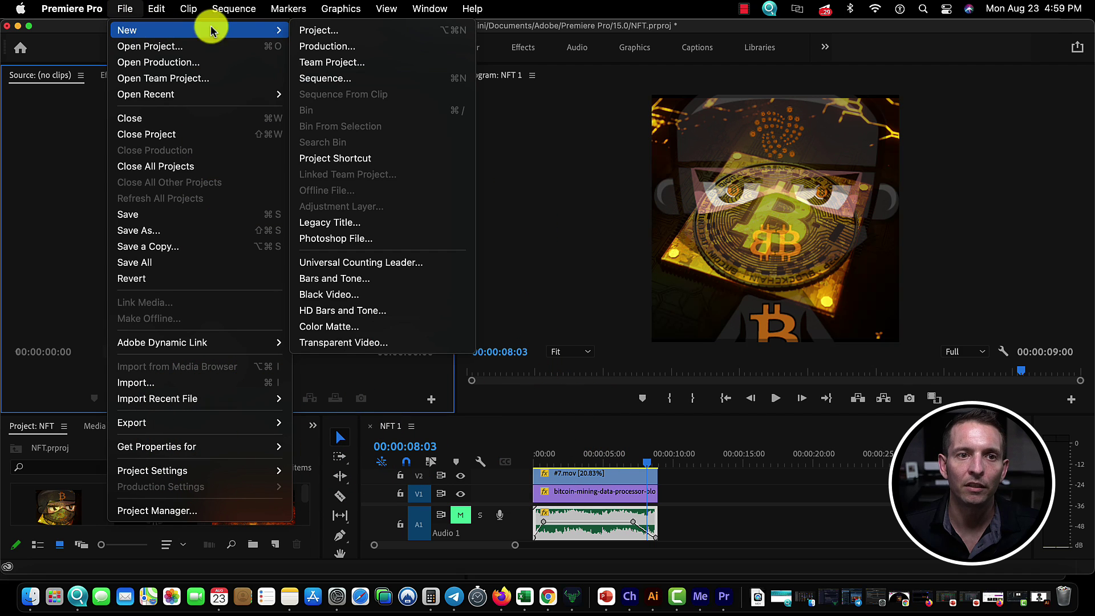
pyautogui.click(334, 80)
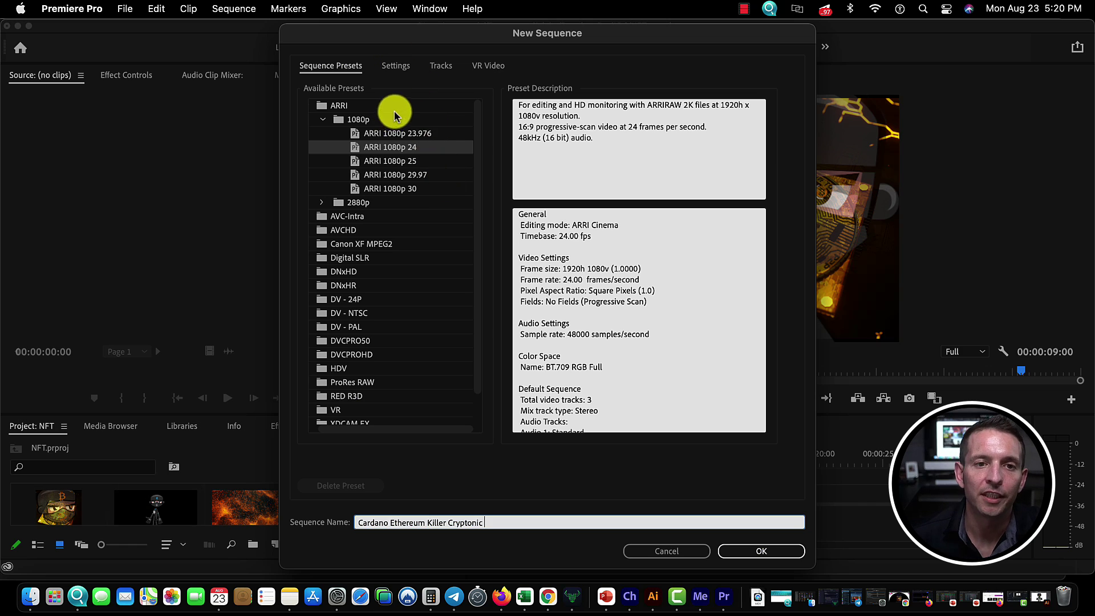
pyautogui.click(427, 152)
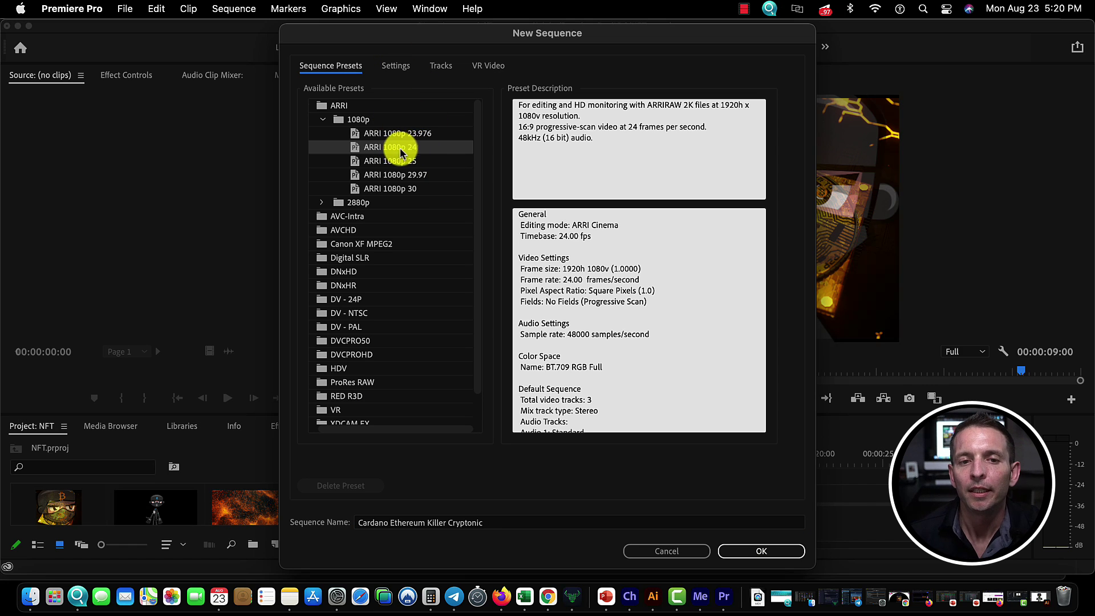
pyautogui.click(392, 523)
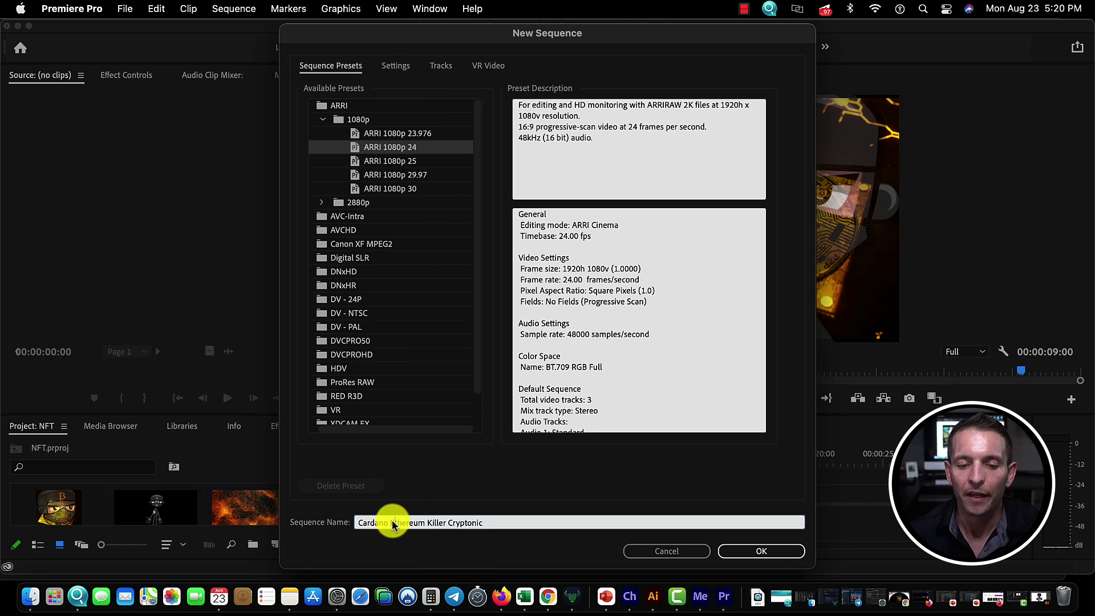
pyautogui.click(408, 76)
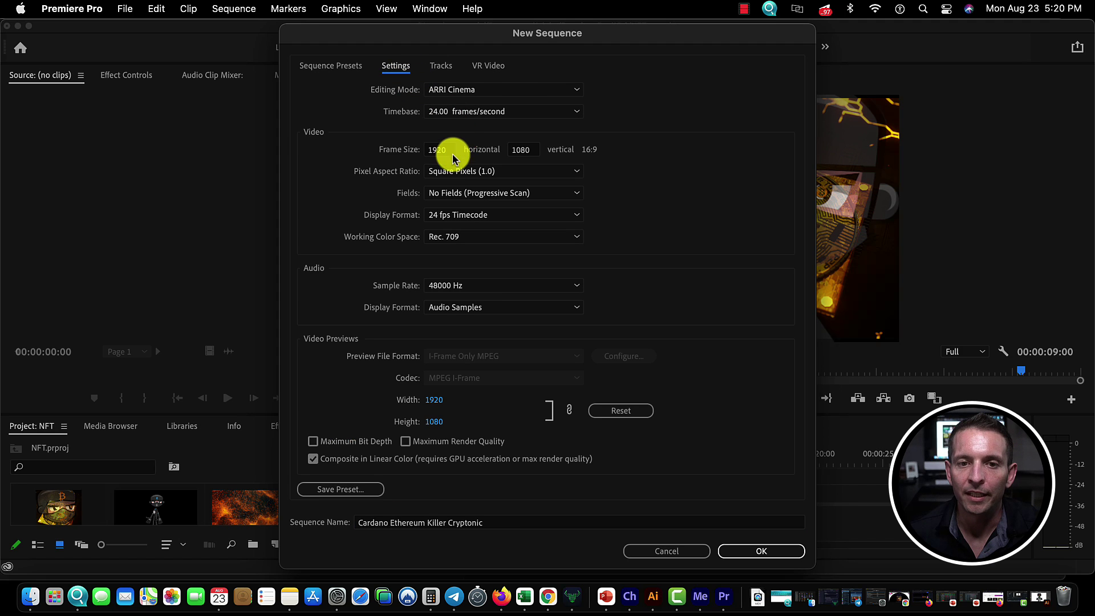
pyautogui.click(437, 149)
pyautogui.write('600')
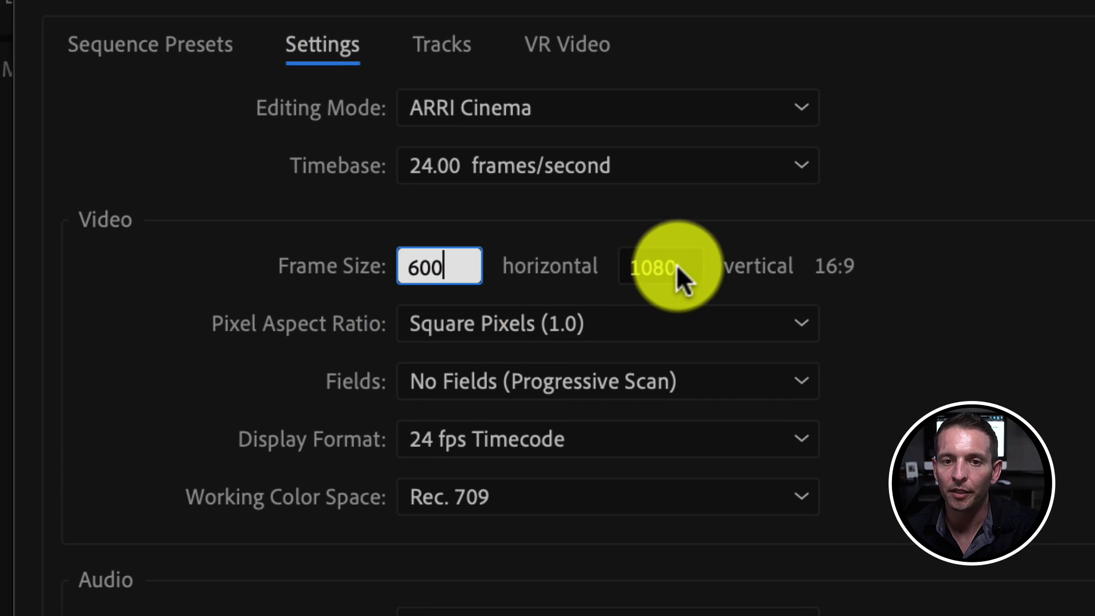
pyautogui.click(677, 266)
pyautogui.write('600')
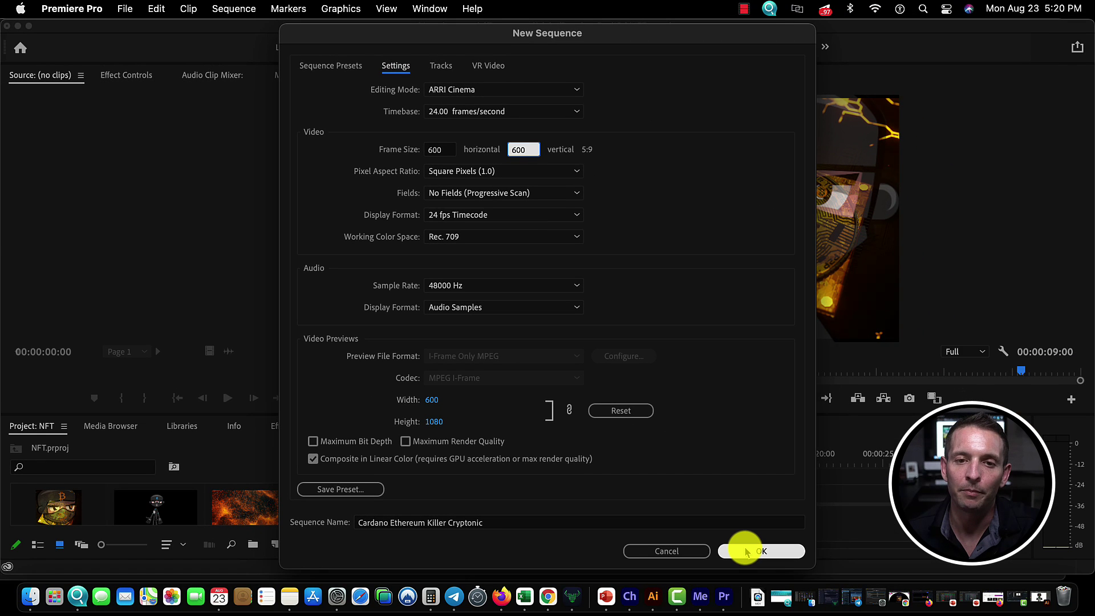
pyautogui.click(748, 550)
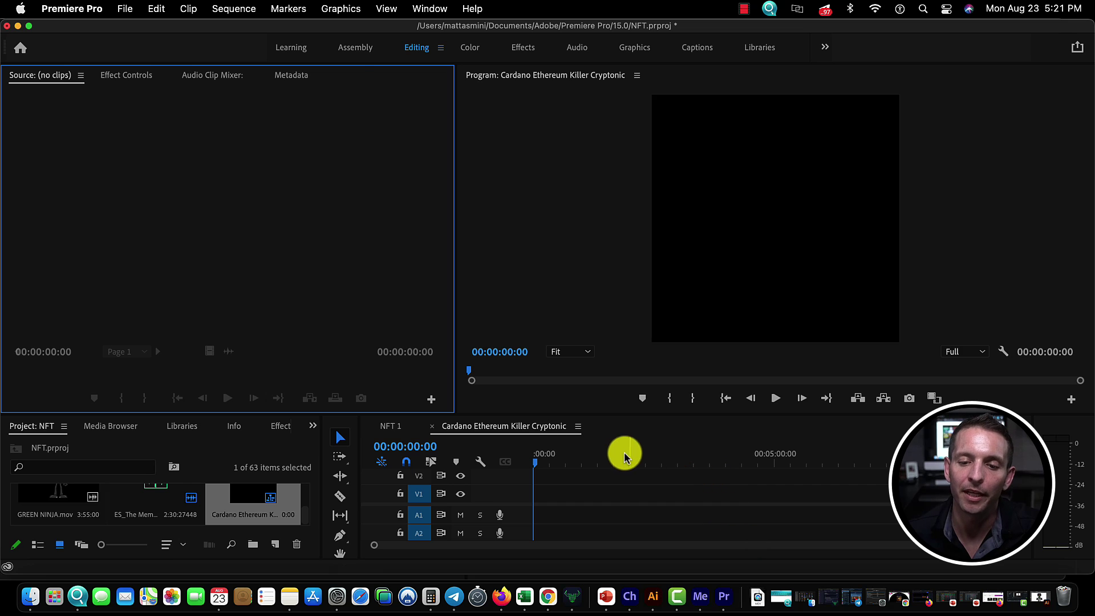
# Step: Enlarge the project panel and create and open a new bin named CARDANO NFT
pyautogui.click(608, 461)
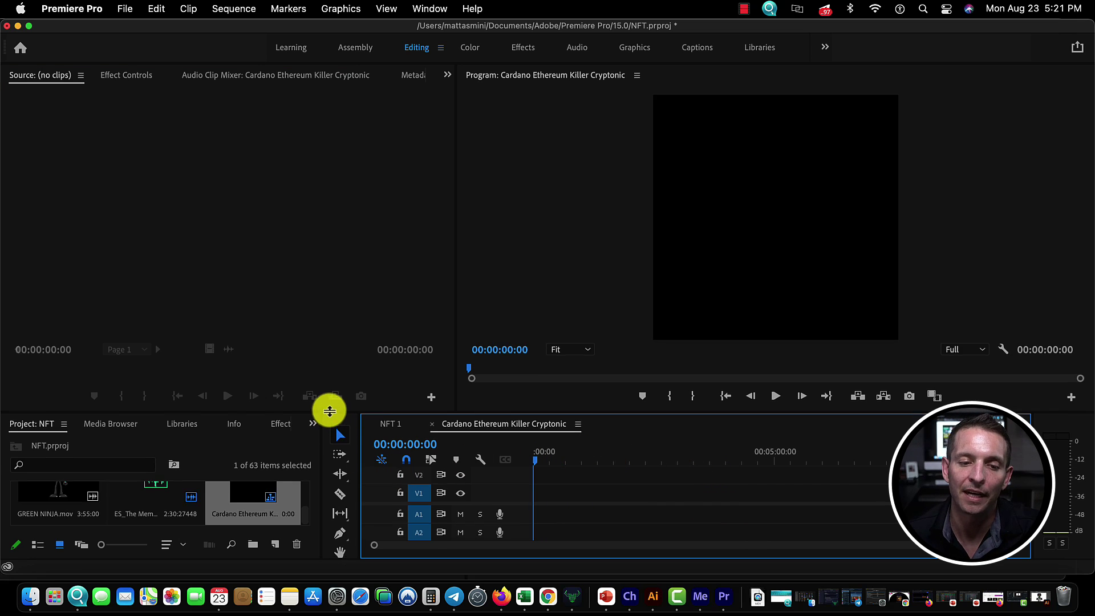
pyautogui.moveTo(330, 413); pyautogui.dragTo(330, 301)
pyautogui.click(255, 544)
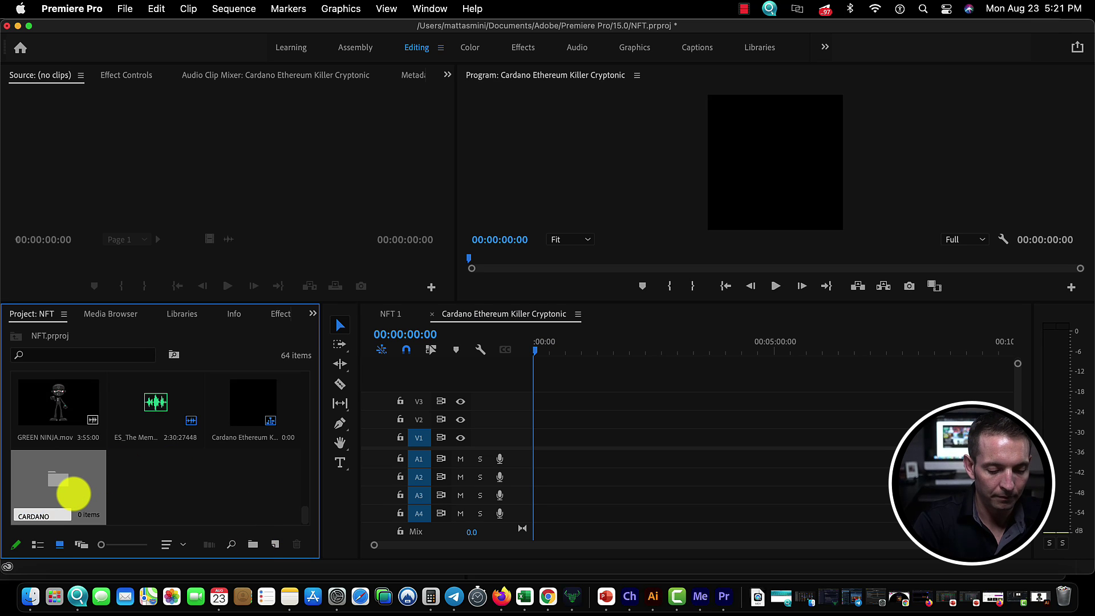
pyautogui.doubleClick(73, 491)
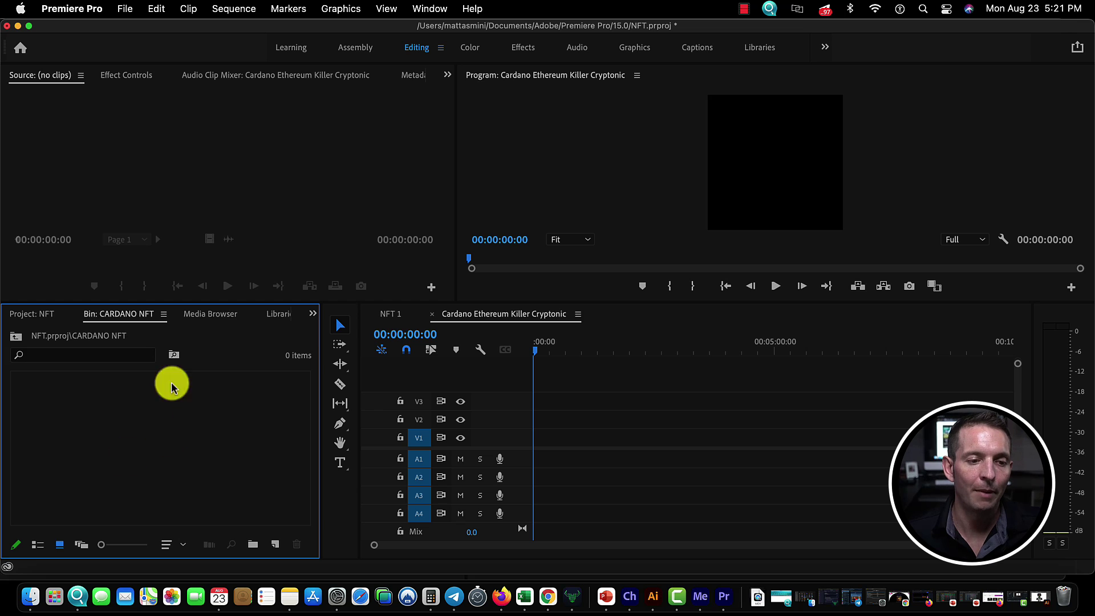
# Step: Import ETH CRUSHER .mov and a second animation clip from Downloads into the CARDANO NFT bin
pyautogui.click(1040, 597)
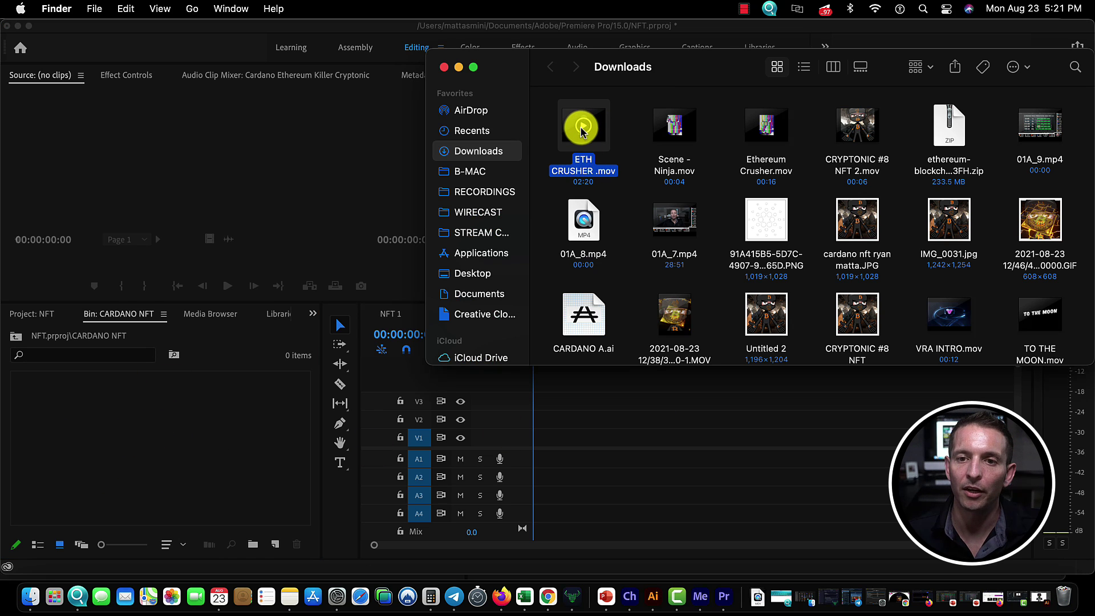
pyautogui.moveTo(582, 161); pyautogui.dragTo(130, 439)
pyautogui.click(593, 162)
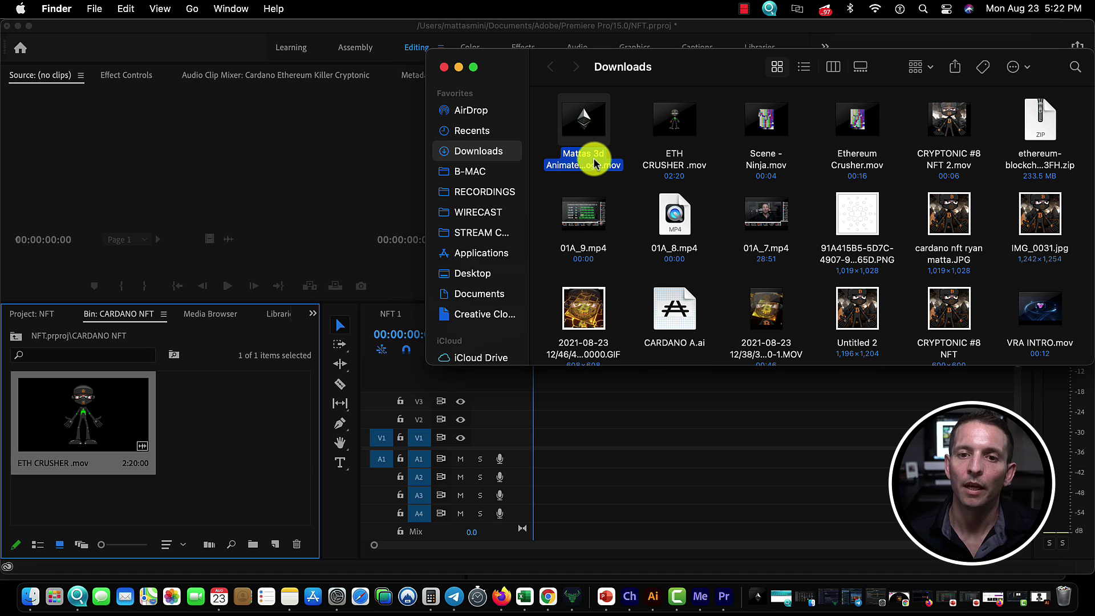
pyautogui.moveTo(588, 156); pyautogui.dragTo(221, 460)
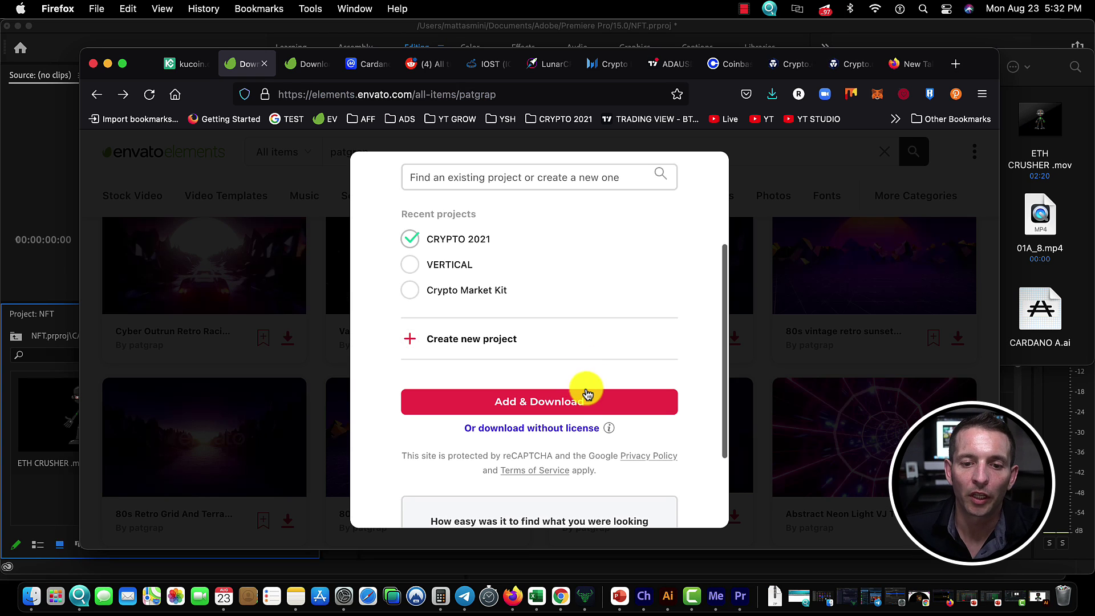
# Step: Add the 80s vintage retro sunset video to CRYPTO 2021, download it and import it into the bin
pyautogui.click(587, 393)
pyautogui.scroll(-3, 542, 416)
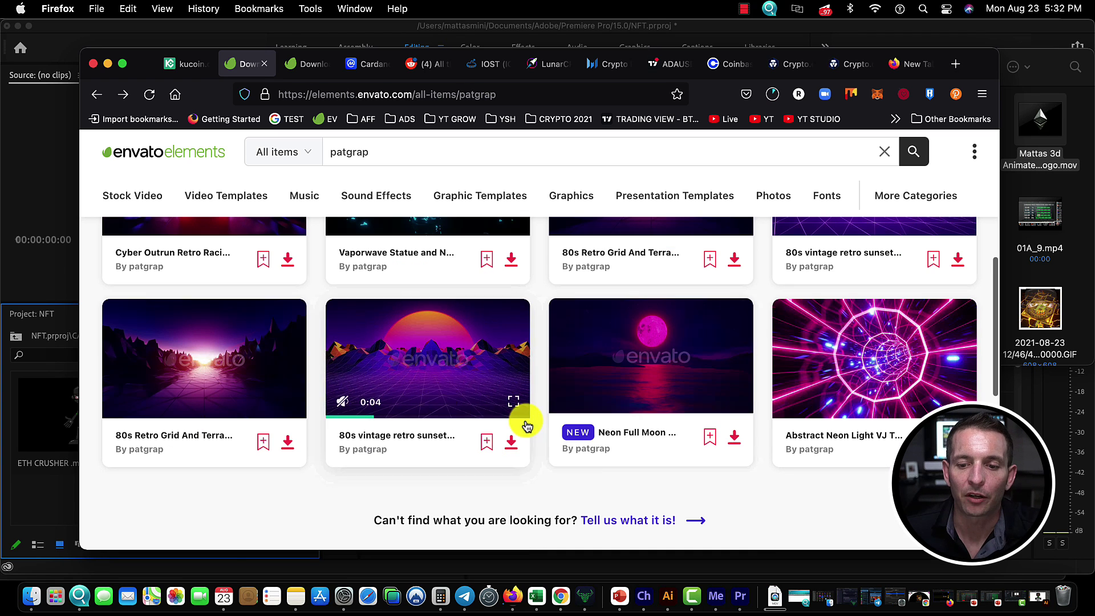
pyautogui.scroll(5, 626, 472)
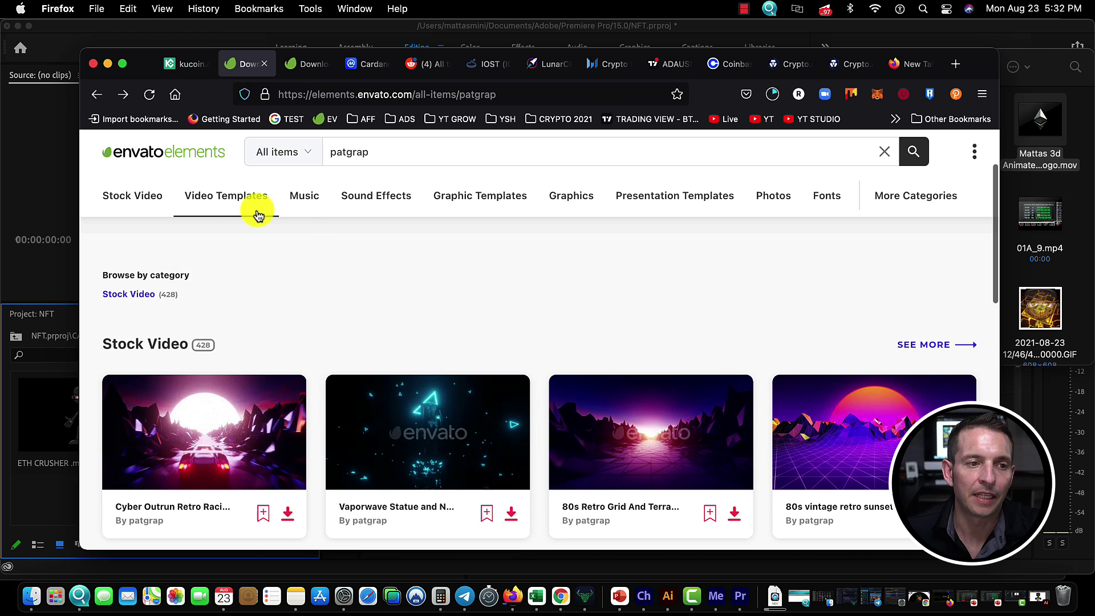
pyautogui.scroll(-3, 709, 403)
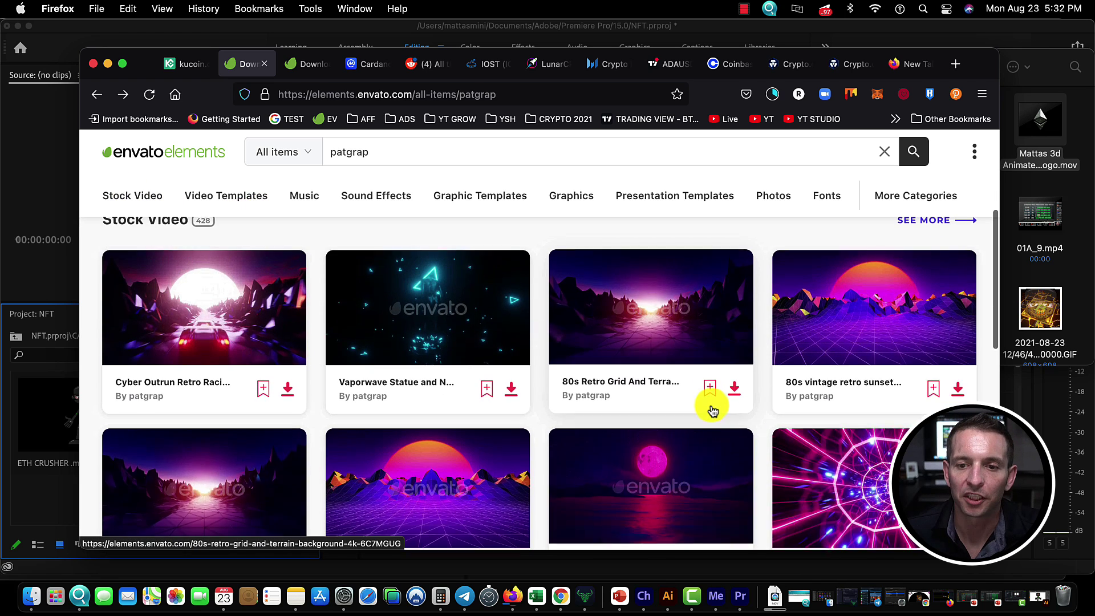
pyautogui.scroll(2, 627, 365)
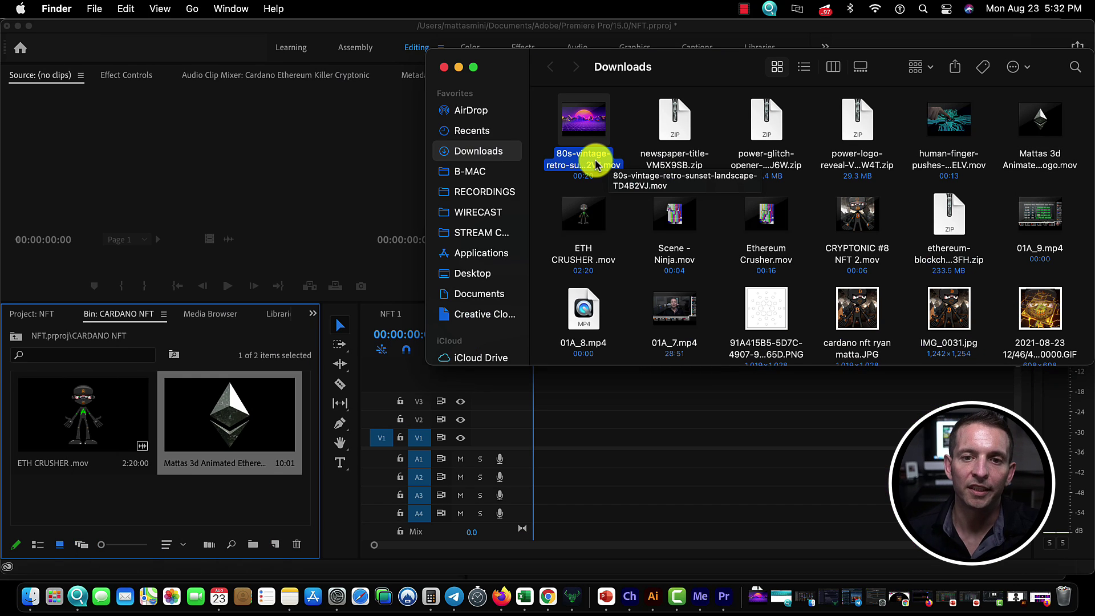
pyautogui.moveTo(595, 165); pyautogui.dragTo(232, 506)
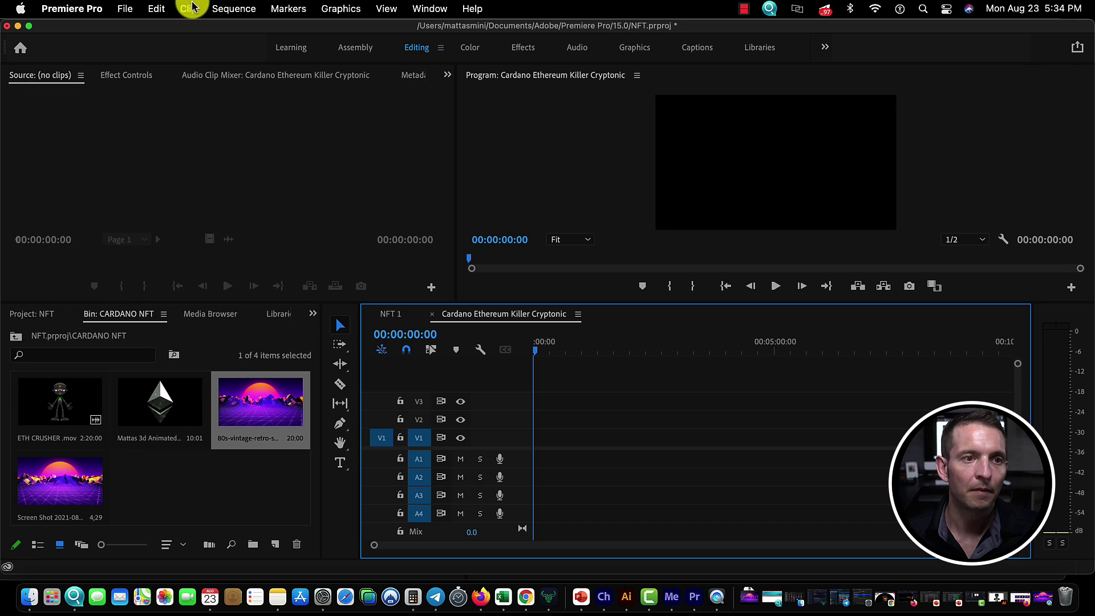
# Step: Select all four clips in the bin and open their Interpret Footage settings
pyautogui.click(276, 492)
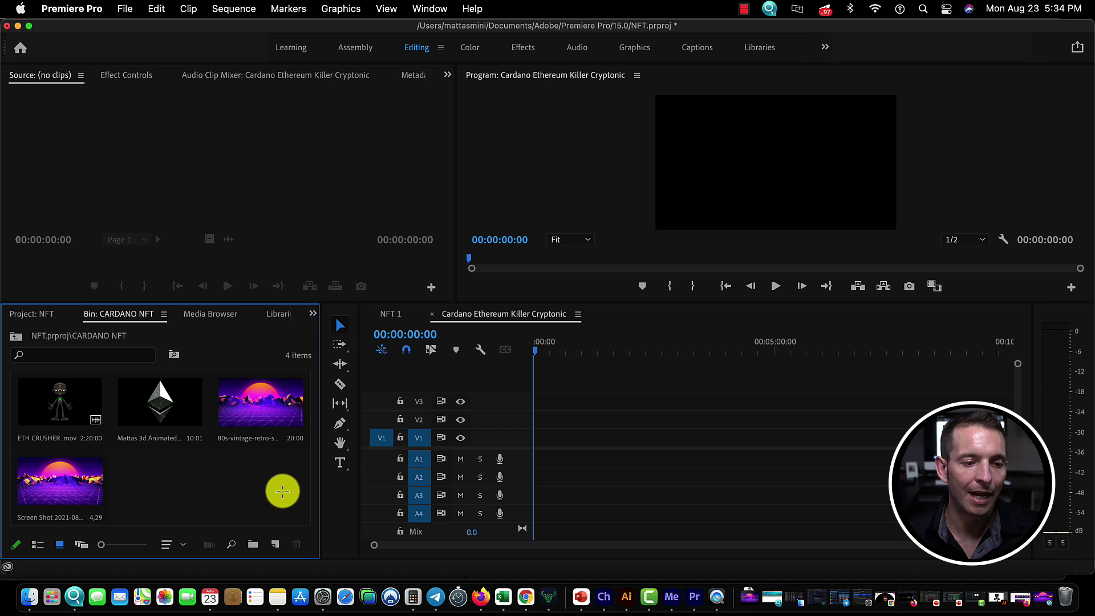
pyautogui.moveTo(283, 491); pyautogui.dragTo(59, 410)
pyautogui.rightClick(166, 416)
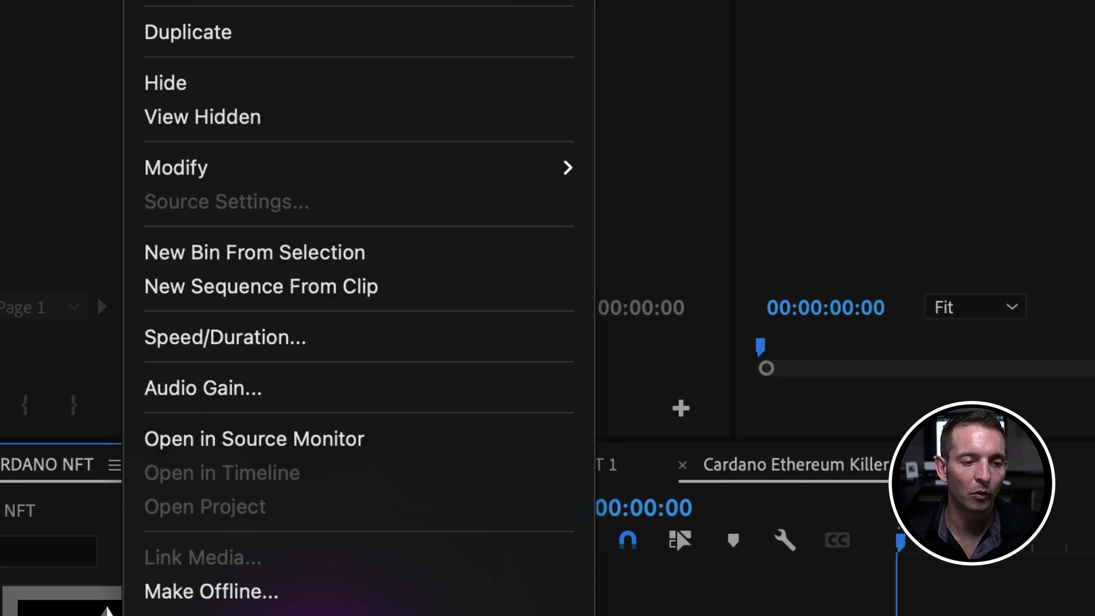
pyautogui.moveTo(366, 177)
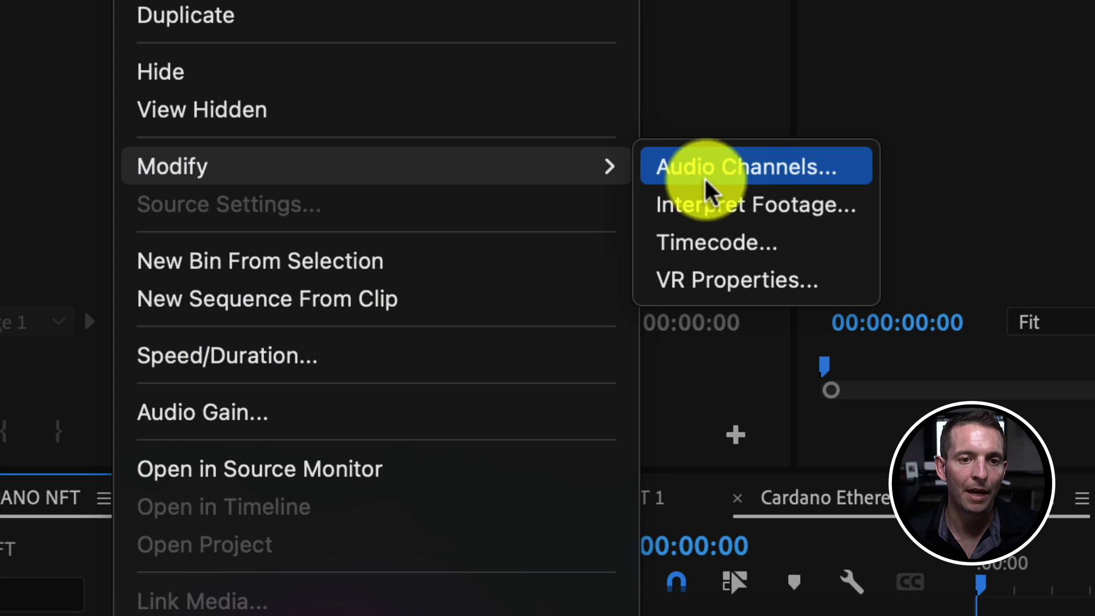
pyautogui.click(716, 210)
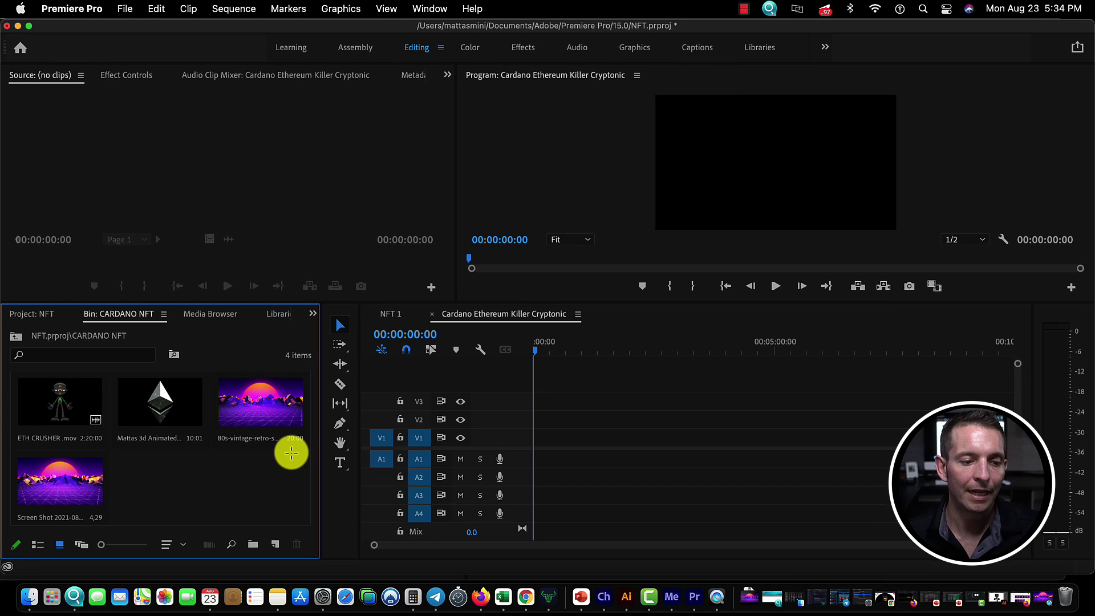
# Step: Interpret ETH CRUSHER, the 3D Ethereum logo and the 80s retro sunset clips at an assumed 24 fps
pyautogui.moveTo(292, 452); pyautogui.dragTo(78, 433)
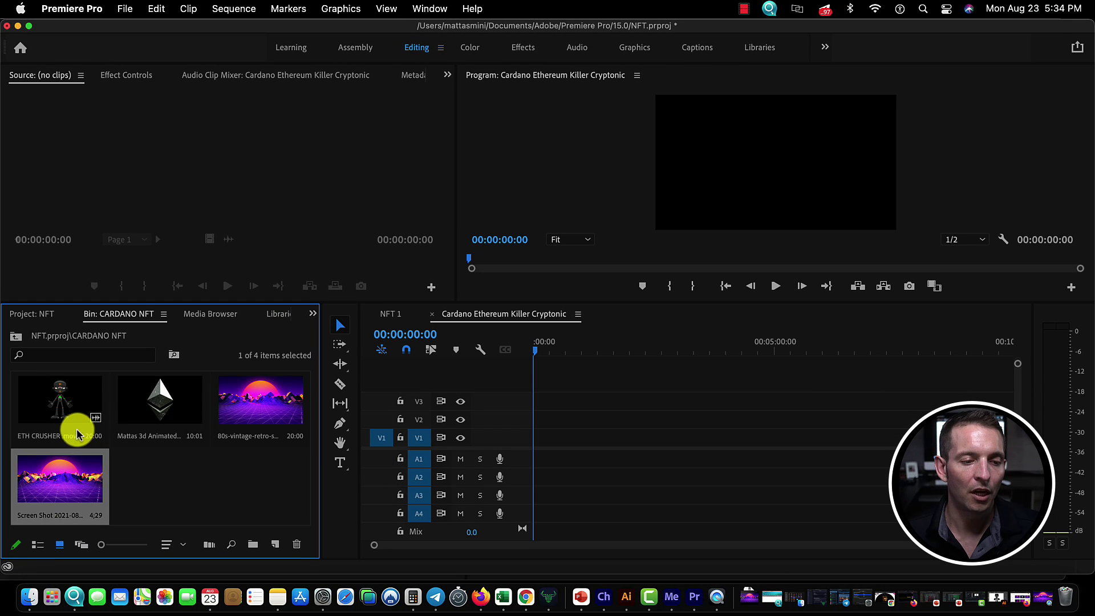
pyautogui.click(79, 432)
pyautogui.keyDown('super'); pyautogui.click(180, 423); pyautogui.keyUp('super')
pyautogui.keyDown('super'); pyautogui.click(248, 423); pyautogui.keyUp('super')
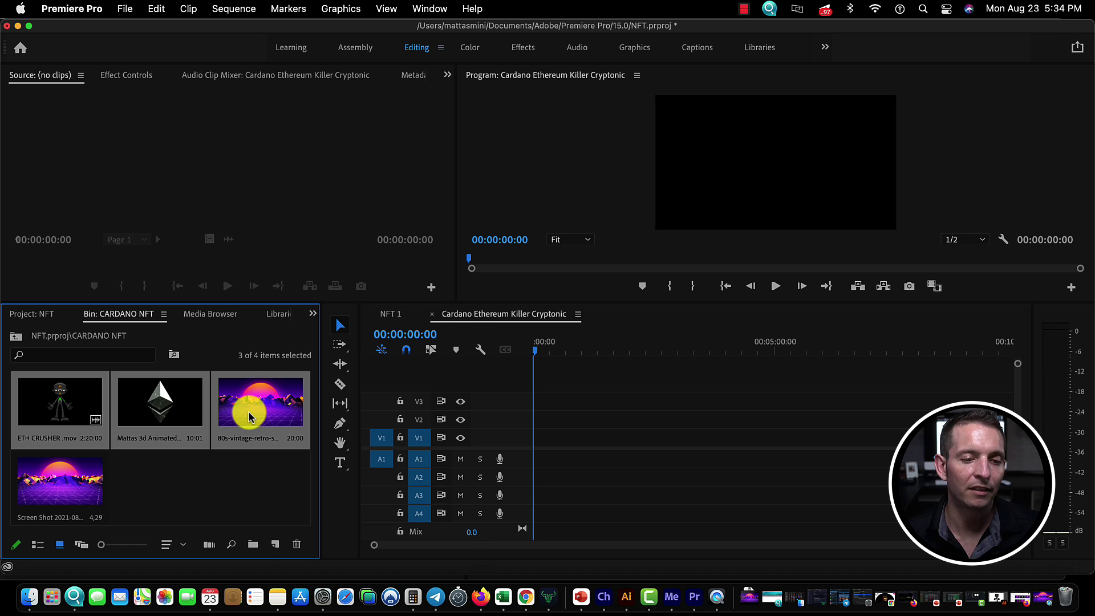
pyautogui.rightClick(249, 423)
pyautogui.moveTo(364, 177)
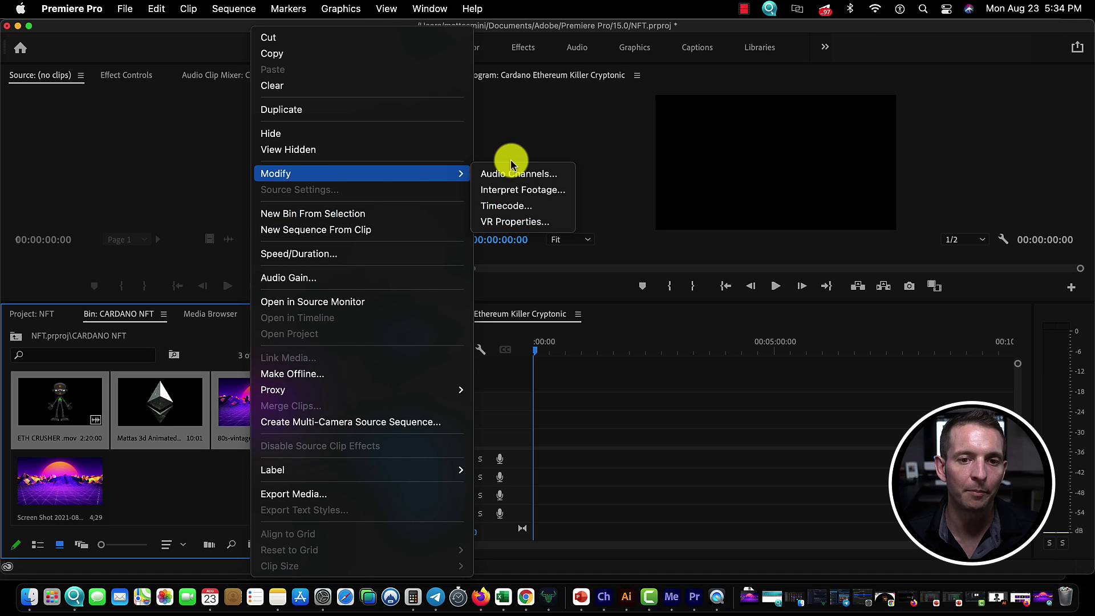
pyautogui.click(523, 189)
pyautogui.click(501, 229)
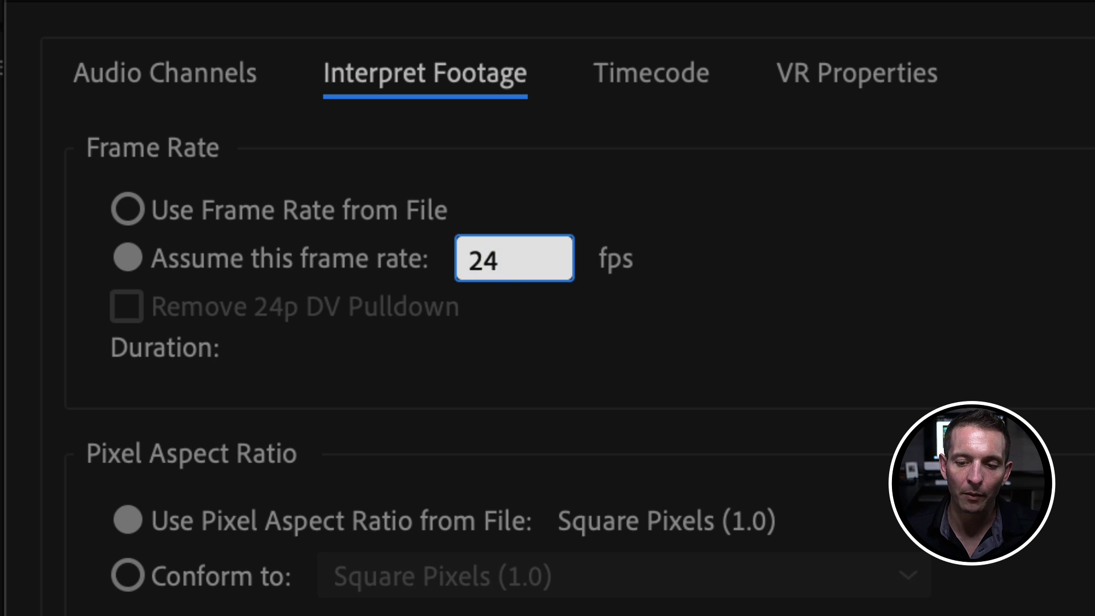
pyautogui.press('Return')
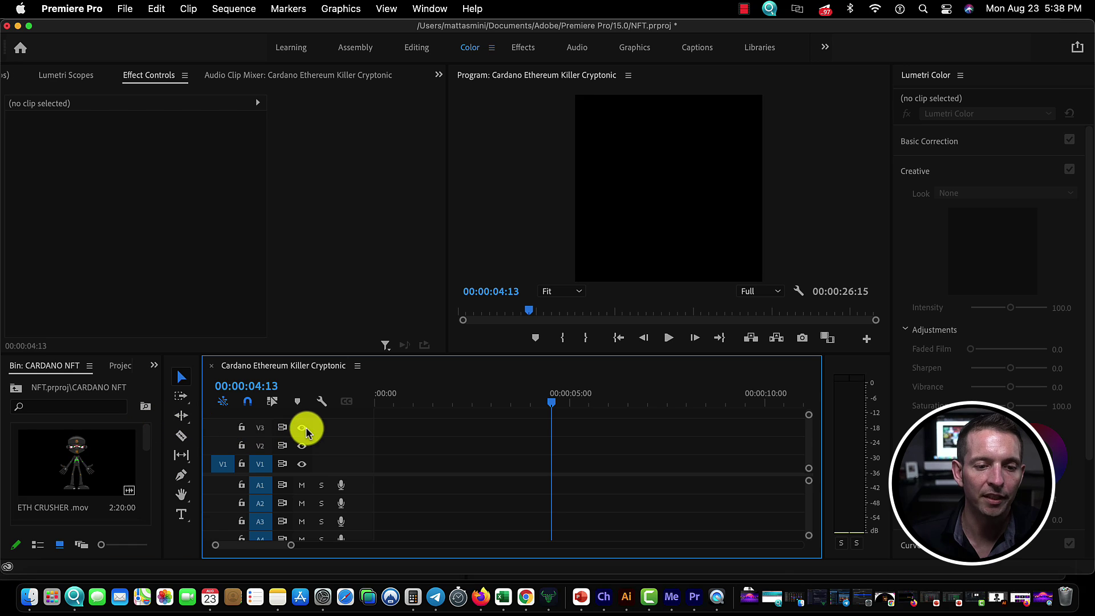
# Step: Place the 80s retro sunset clip on V1 and scale it from 33 down to 29 to fill the frame
pyautogui.moveTo(163, 403); pyautogui.dragTo(251, 403)
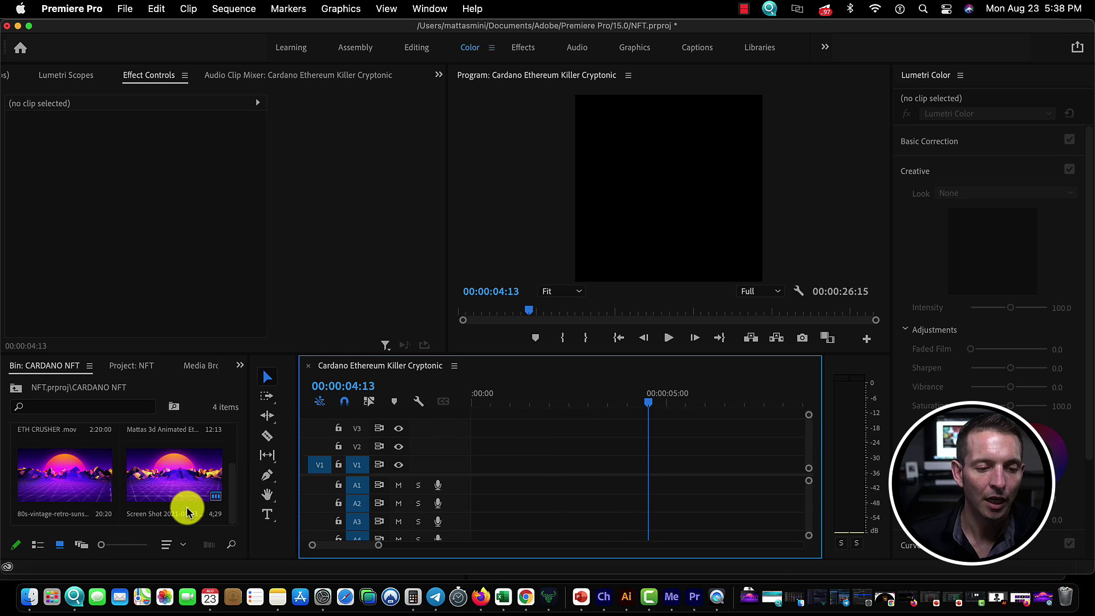
pyautogui.moveTo(54, 483); pyautogui.dragTo(471, 472)
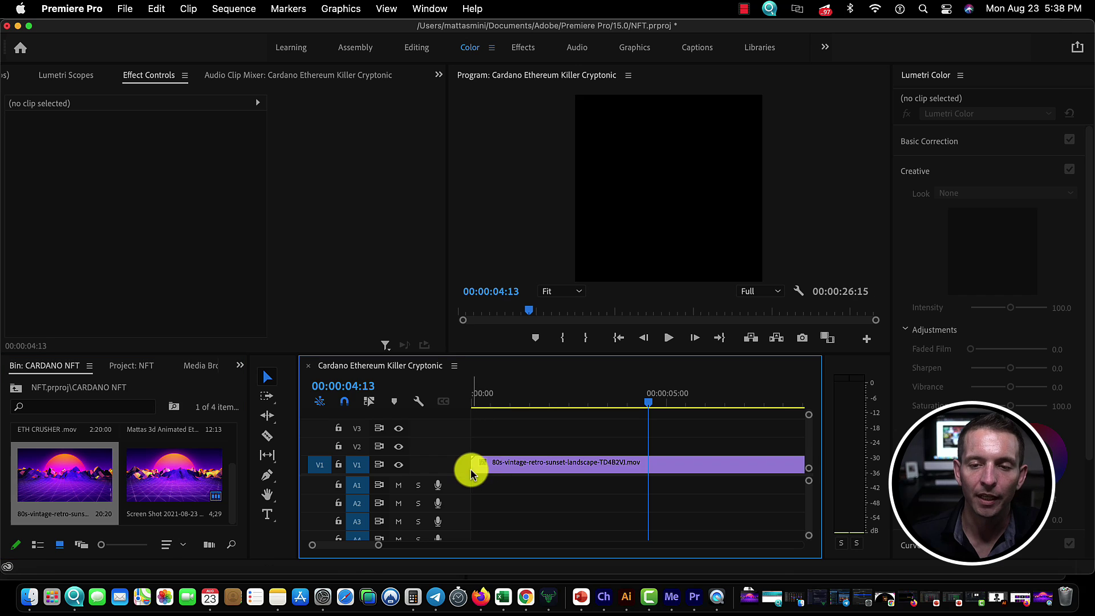
pyautogui.click(525, 465)
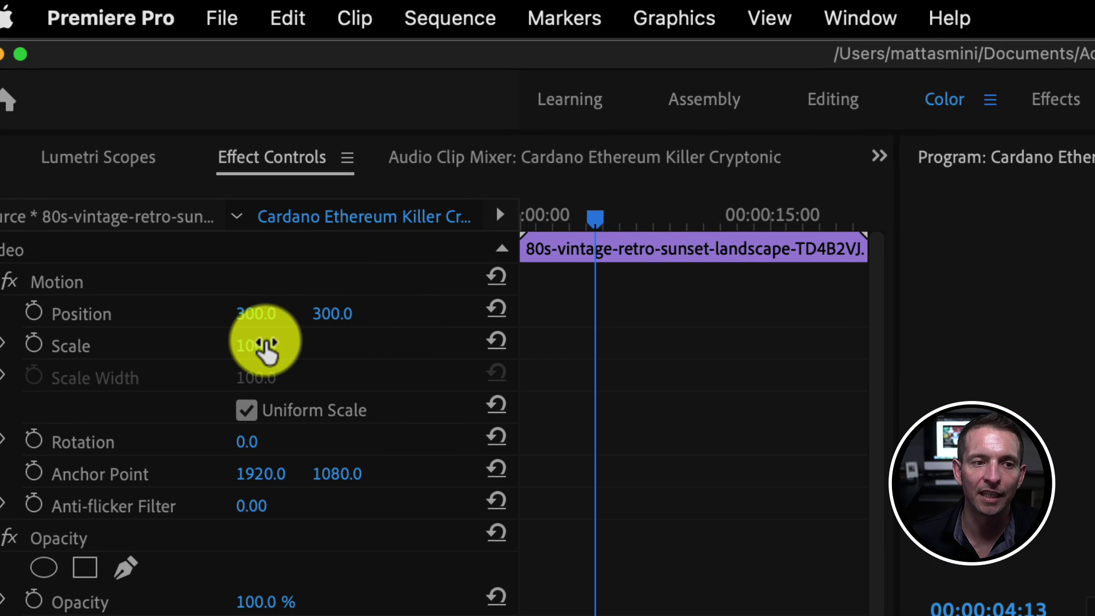
pyautogui.click(260, 345)
pyautogui.write('33')
pyautogui.press('Return')
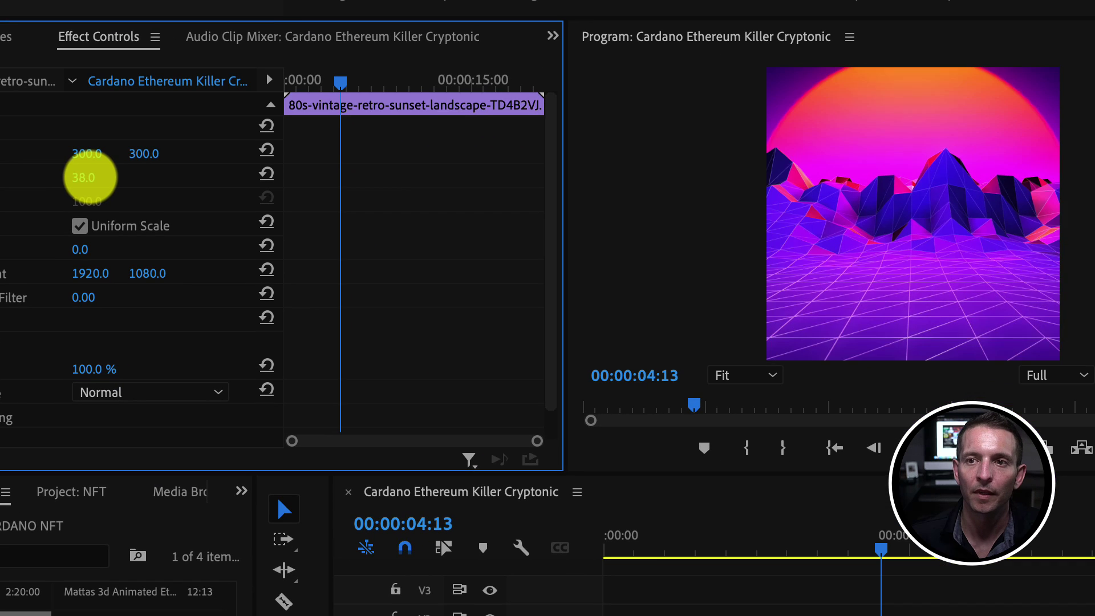
pyautogui.moveTo(90, 178); pyautogui.dragTo(88, 178)
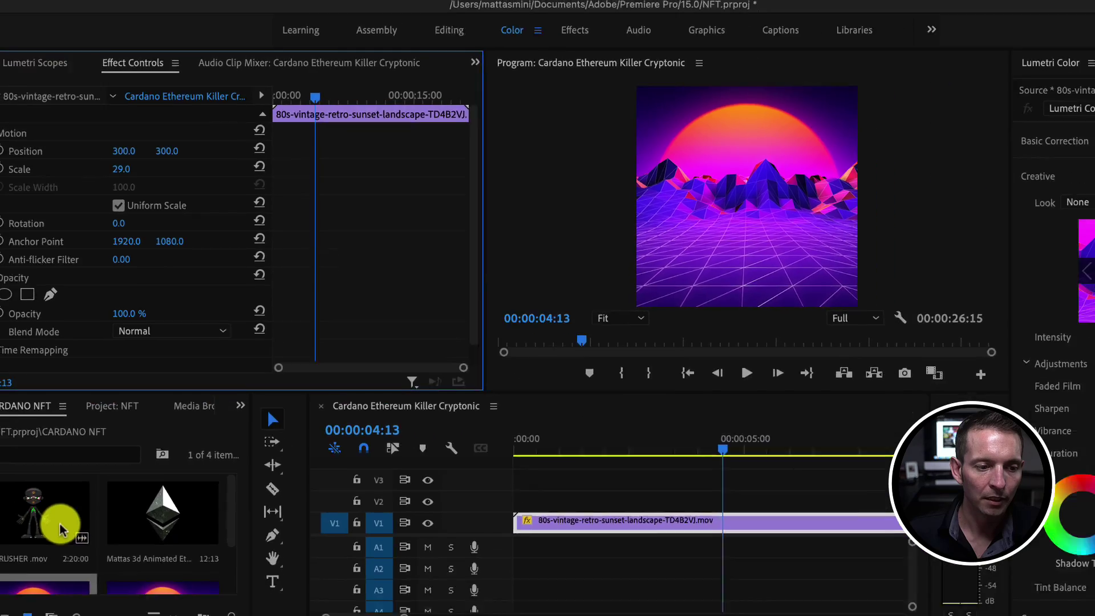
pyautogui.moveTo(60, 528); pyautogui.dragTo(315, 513)
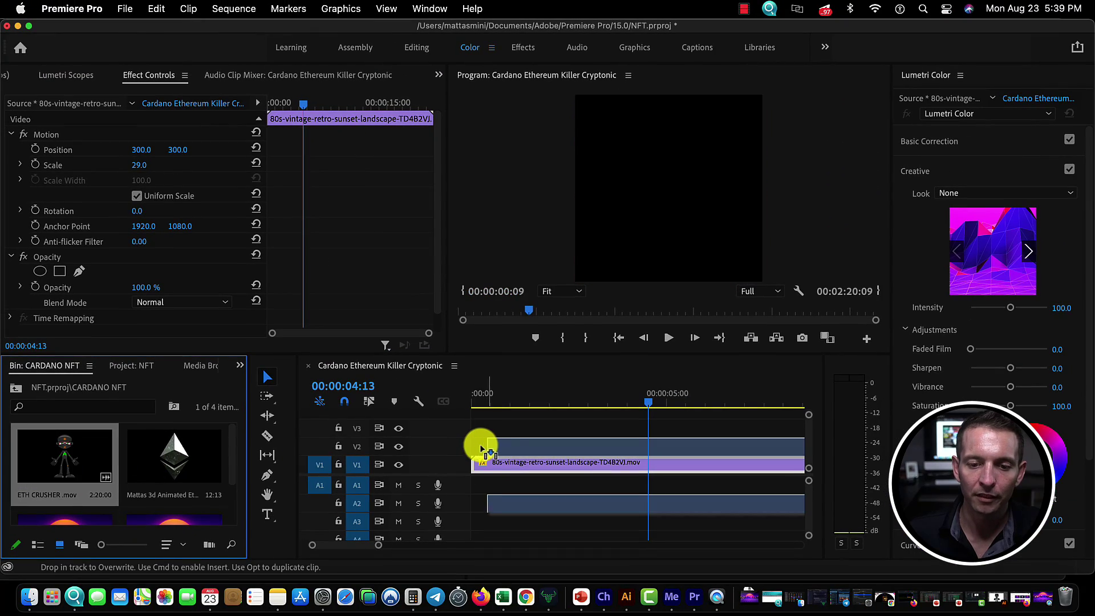
# Step: Put ETH CRUSHER on V2 and delete its A2 audio with Linked Selection off
pyautogui.moveTo(480, 448); pyautogui.dragTo(488, 445)
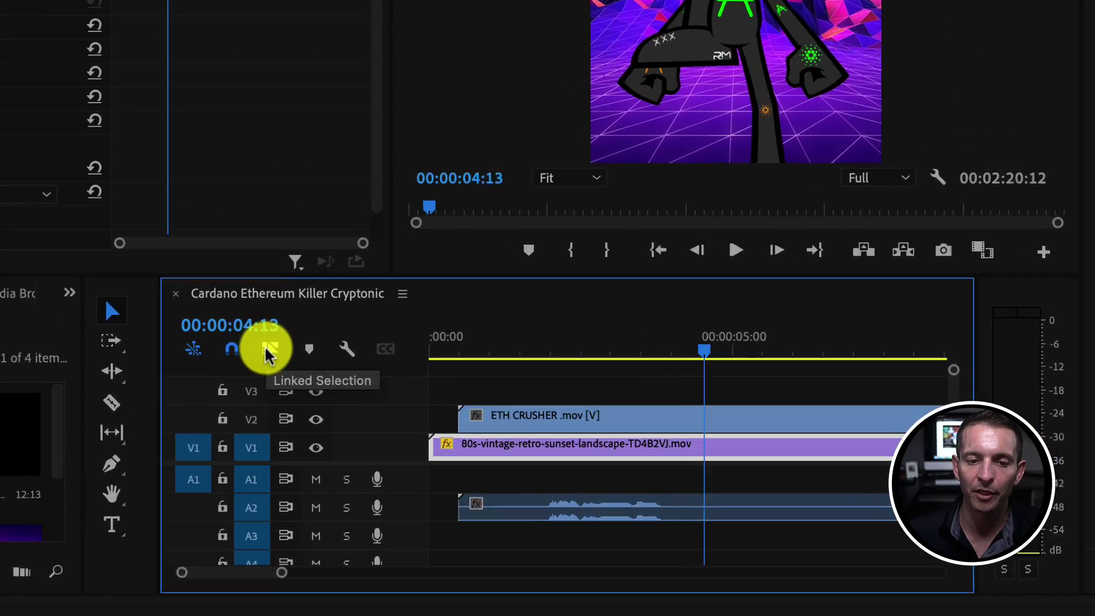
pyautogui.click(173, 298)
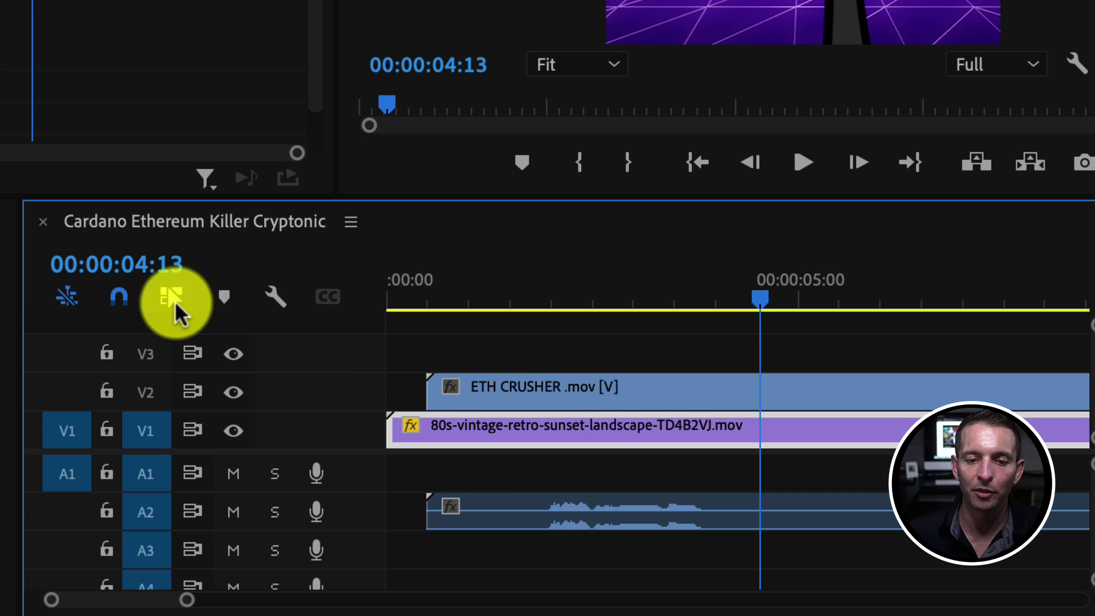
pyautogui.click(577, 512)
pyautogui.press('Delete')
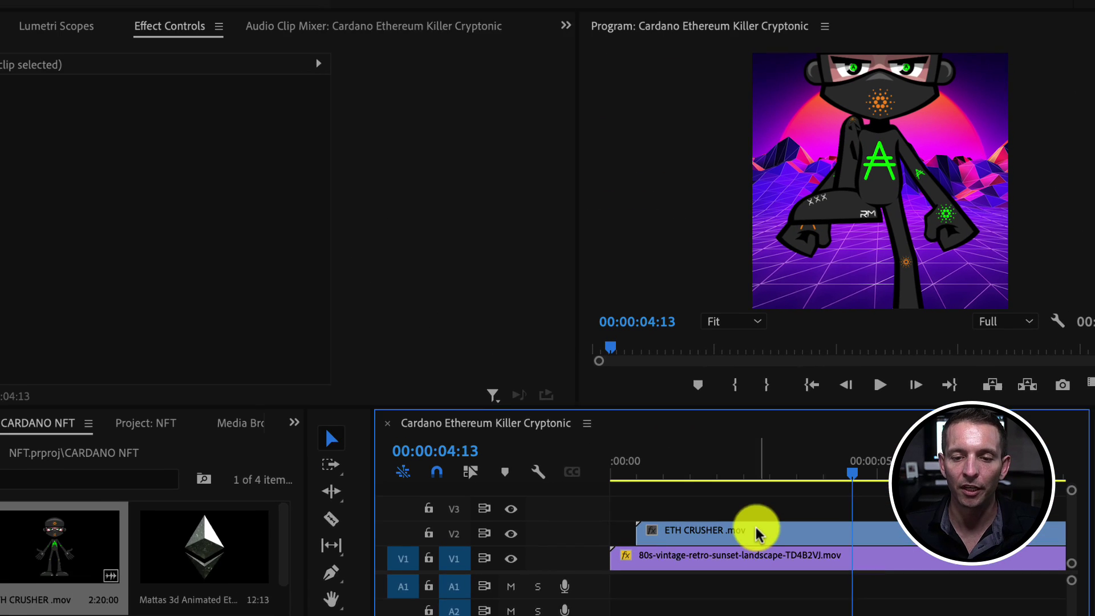
# Step: Scale the ETH CRUSHER ninja to 71 and move it to position X 363
pyautogui.click(610, 387)
pyautogui.moveTo(190, 169); pyautogui.dragTo(194, 147)
pyautogui.press('-')
pyautogui.press('-')
pyautogui.press('-')
pyautogui.moveTo(811, 486); pyautogui.dragTo(728, 552)
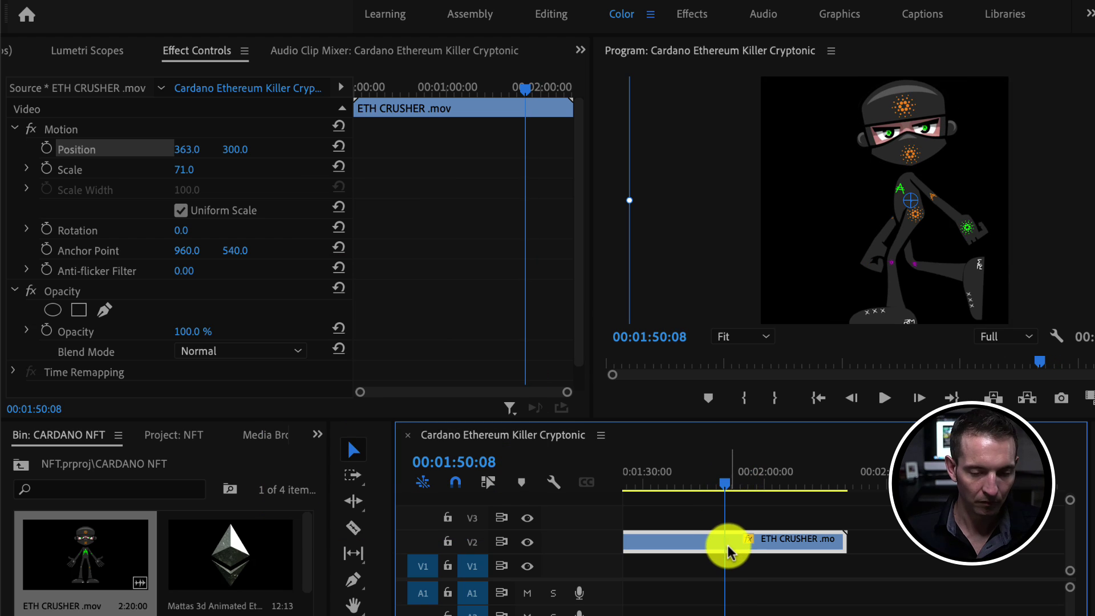
# Step: Cut off the start of ETH CRUSHER and close the gap so it begins at zero
pyautogui.press('c')
pyautogui.click(724, 541)
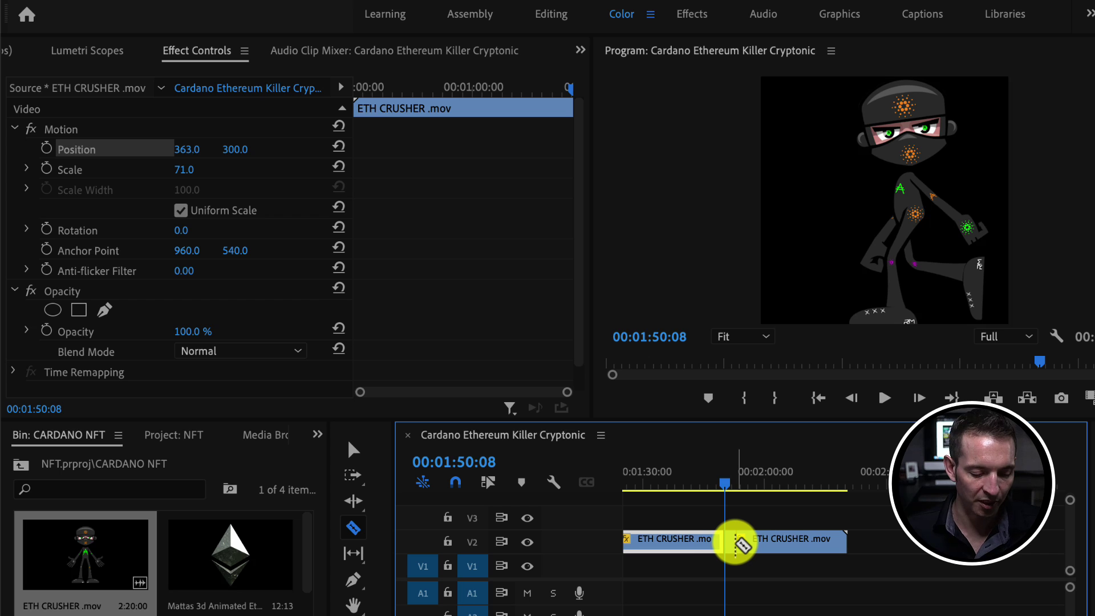
pyautogui.press('v')
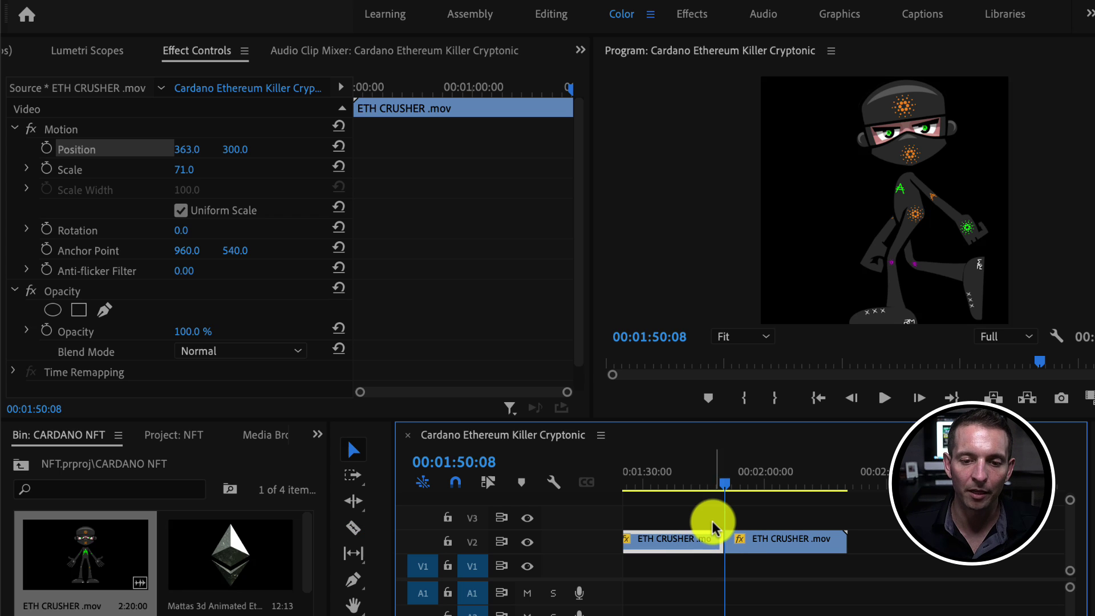
pyautogui.hotkey('shift', 'Delete')
pyautogui.press('\\')
pyautogui.click(827, 491)
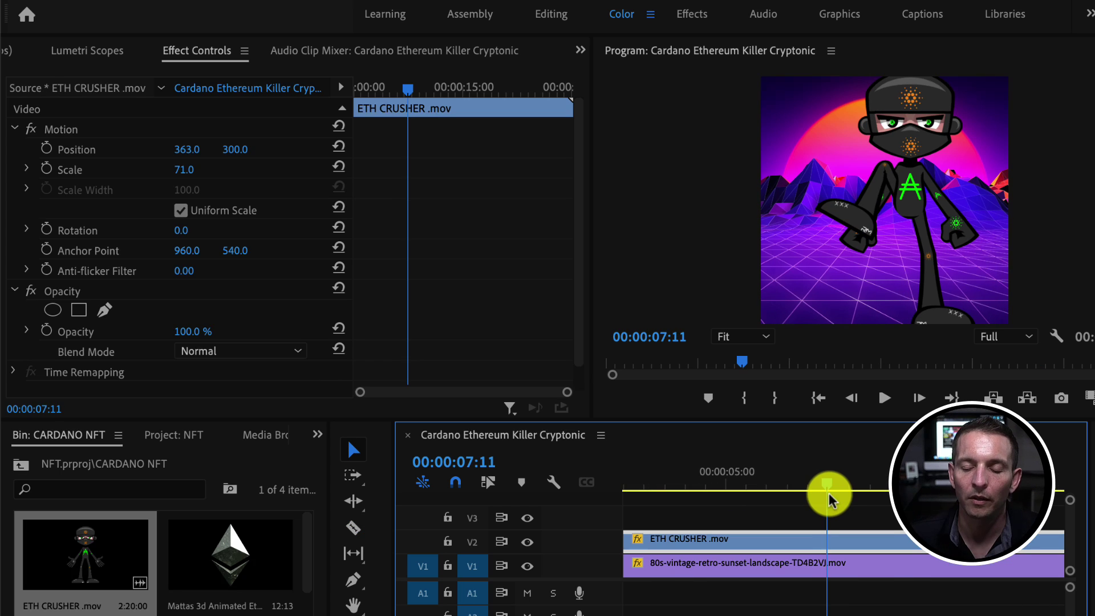
pyautogui.moveTo(829, 501); pyautogui.dragTo(880, 489)
# Step: Split the sunset background at 00:00:08:18 and insert a frame hold segment on it
pyautogui.press('c')
pyautogui.click(883, 565)
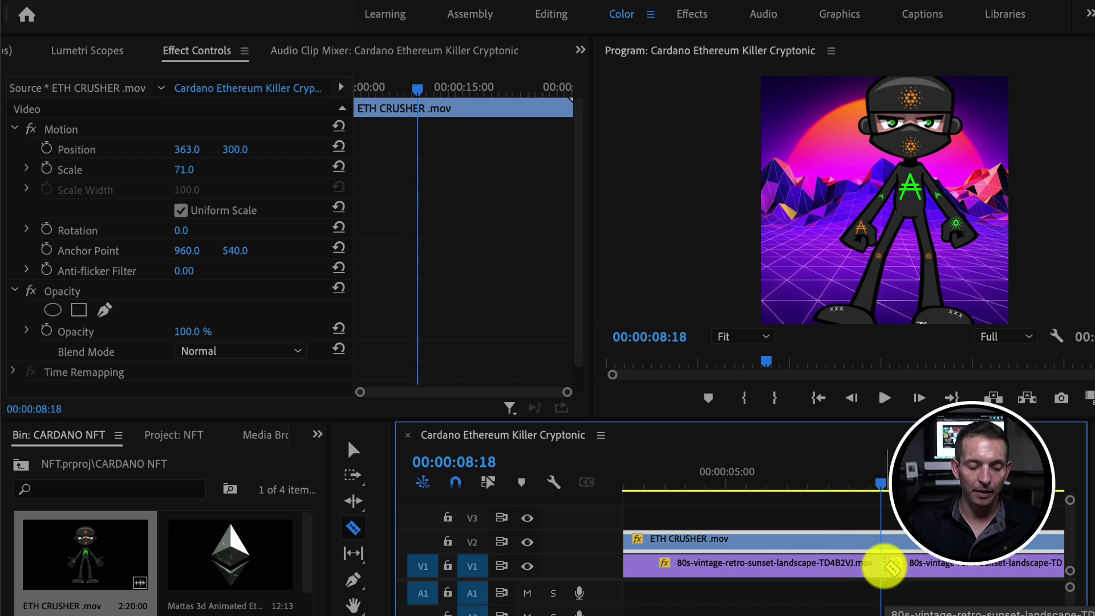
pyautogui.rightClick(884, 568)
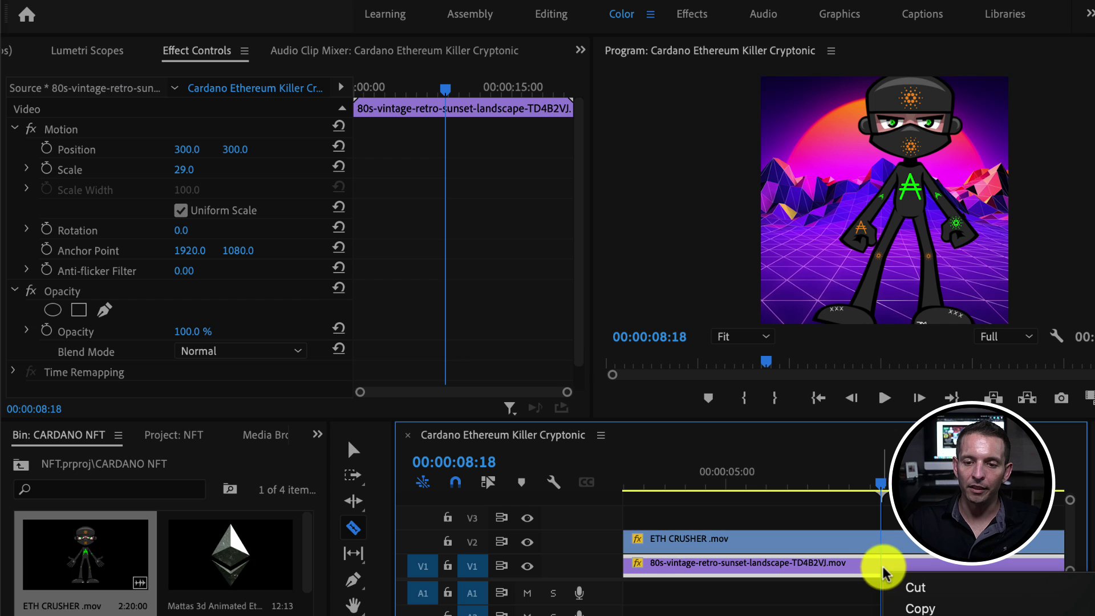
pyautogui.scroll(-15, 969, 513)
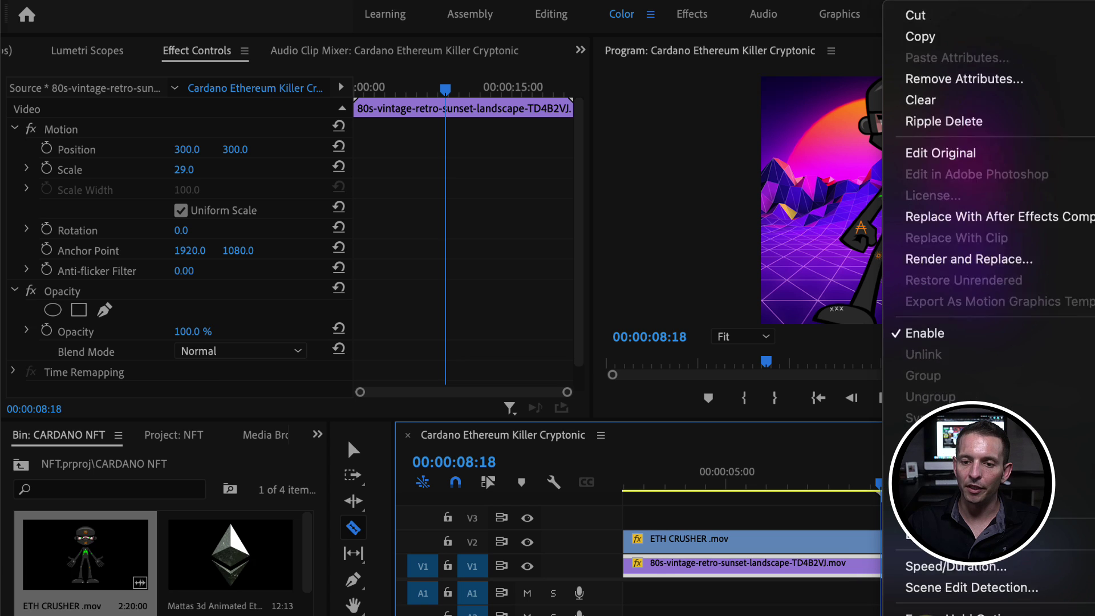
pyautogui.scroll(-3, 970, 435)
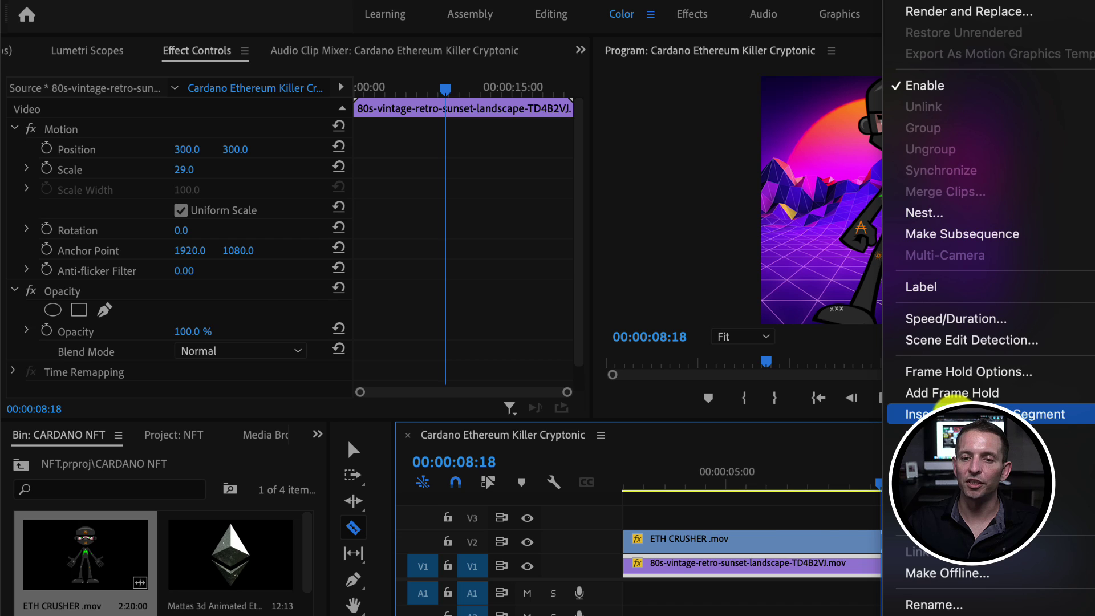
pyautogui.click(941, 413)
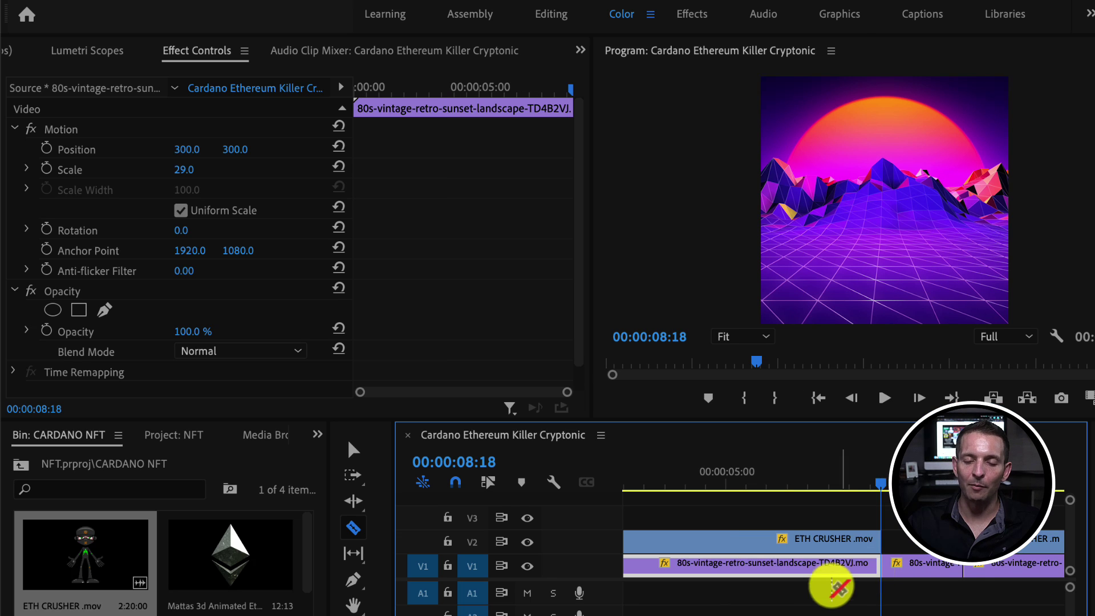
pyautogui.scroll(3, 801, 599)
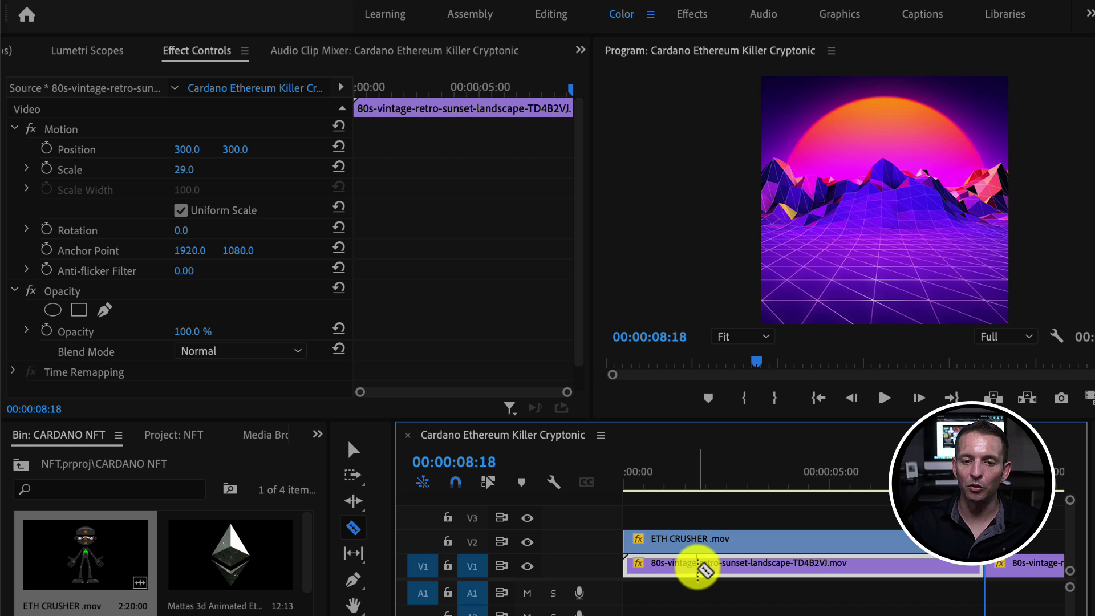
# Step: Move the background piece to the sequence start, shift later clips, and trim ETH CRUSHER at the playhead
pyautogui.click(702, 565)
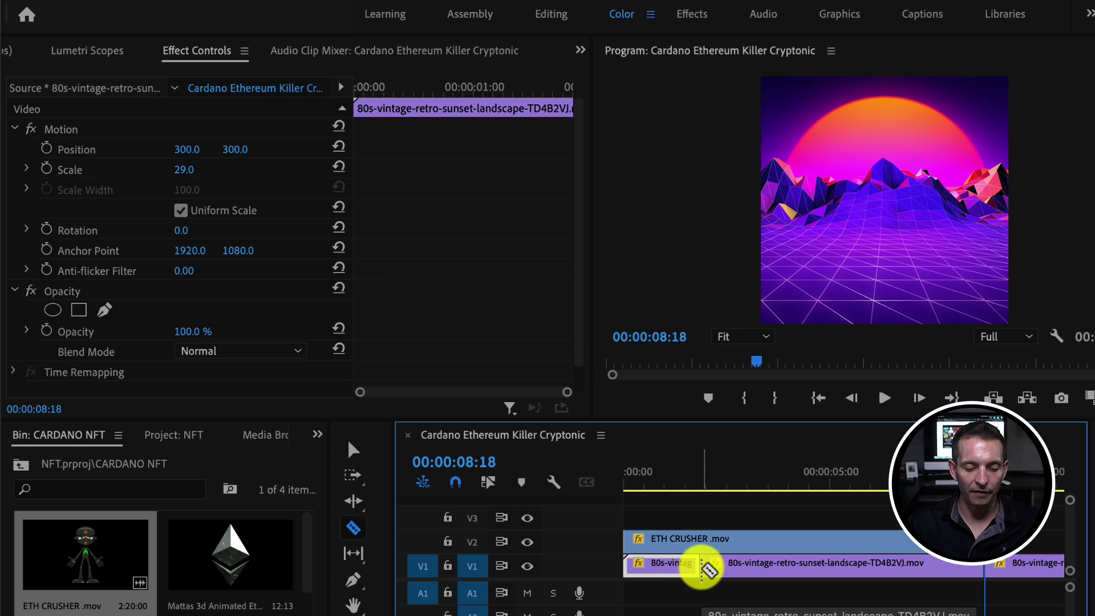
pyautogui.press('v')
pyautogui.moveTo(714, 570); pyautogui.dragTo(660, 567)
pyautogui.moveTo(1008, 577); pyautogui.dragTo(831, 551)
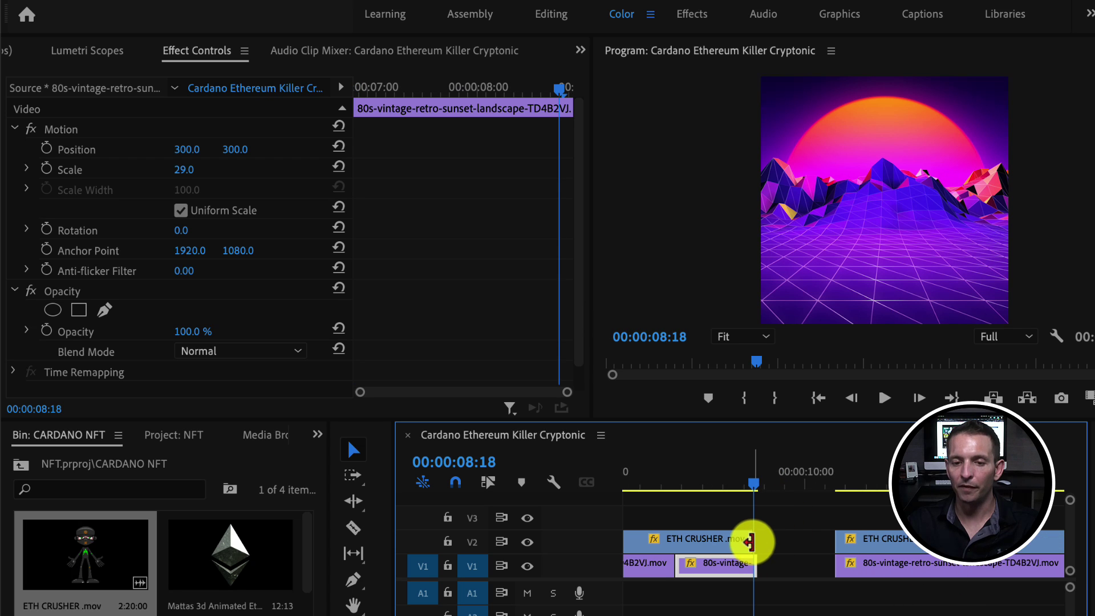
pyautogui.moveTo(747, 539); pyautogui.dragTo(757, 541)
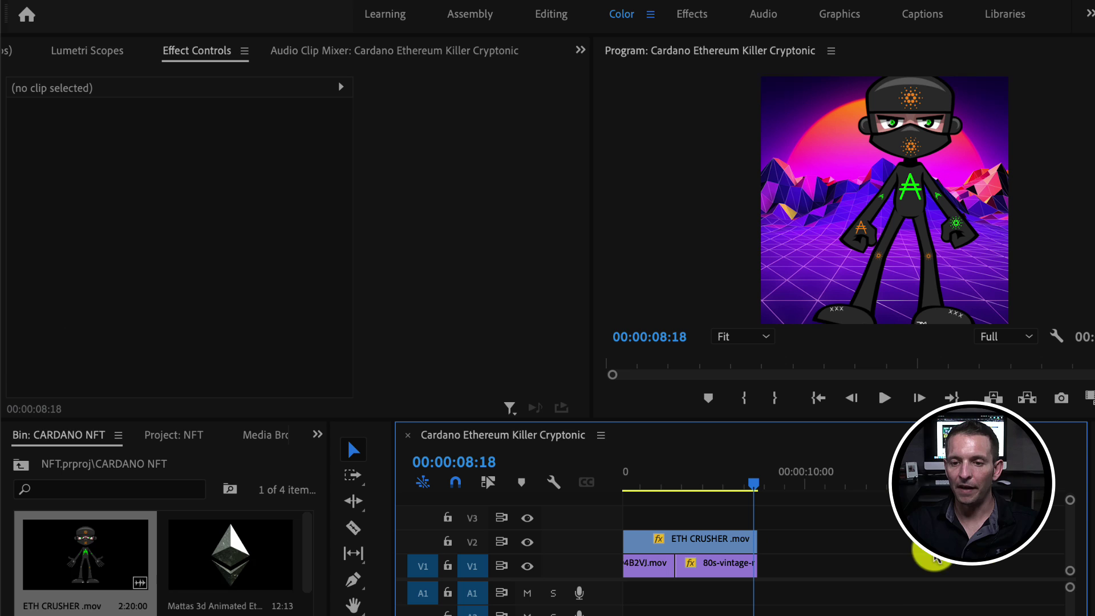
pyautogui.press('-')
pyautogui.press('-')
pyautogui.press('-')
pyautogui.press('-')
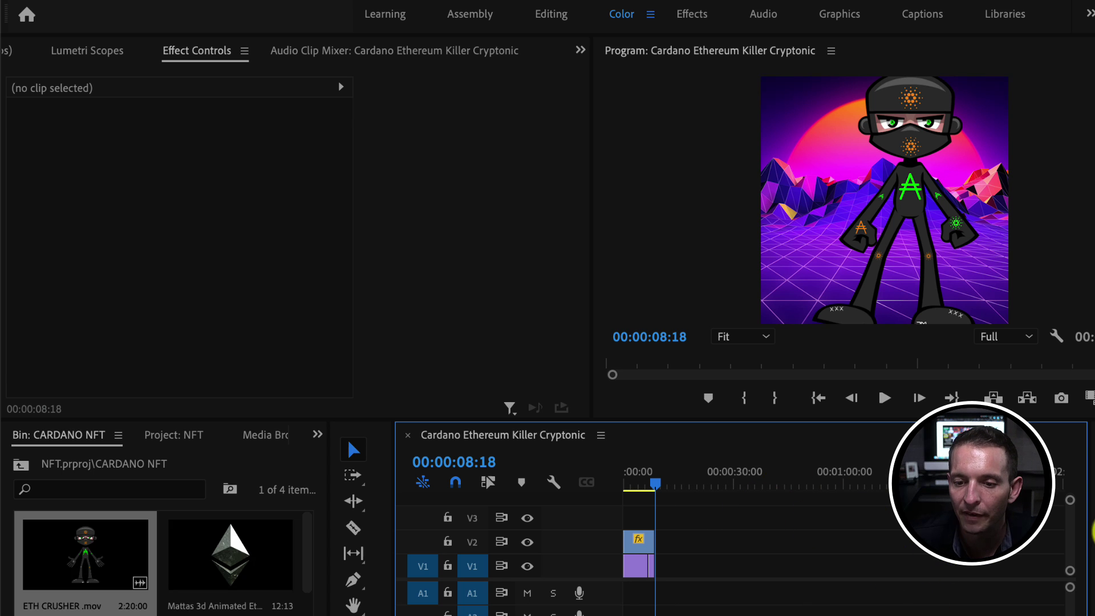
# Step: Play back around three seconds and adjust the cut between the background clips
pyautogui.press('=')
pyautogui.press('=')
pyautogui.press('=')
pyautogui.press('=')
pyautogui.click(728, 495)
pyautogui.press('space')
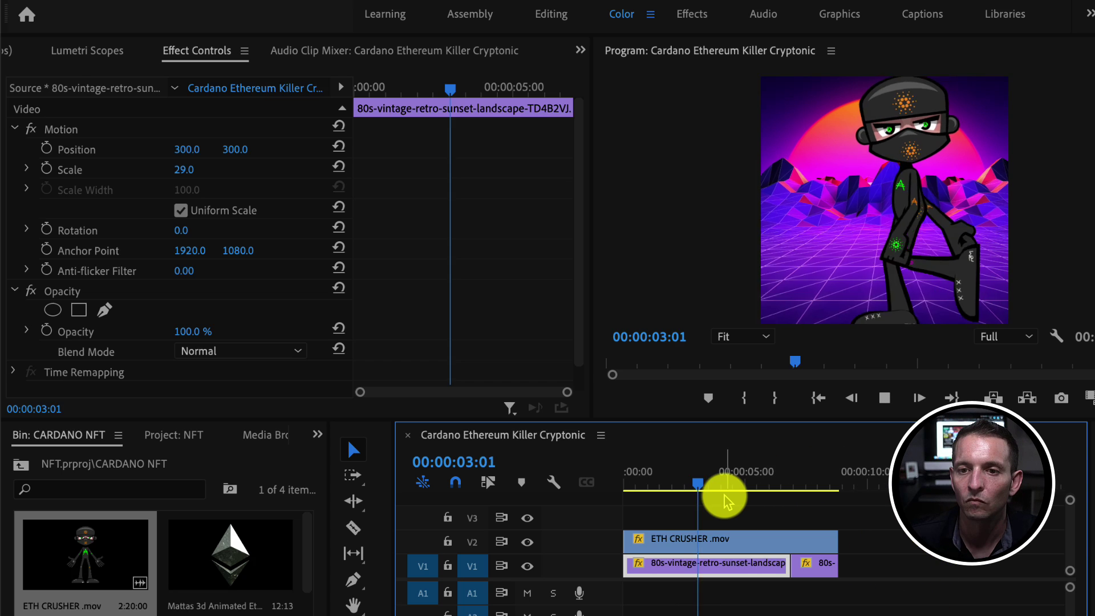
pyautogui.press('space')
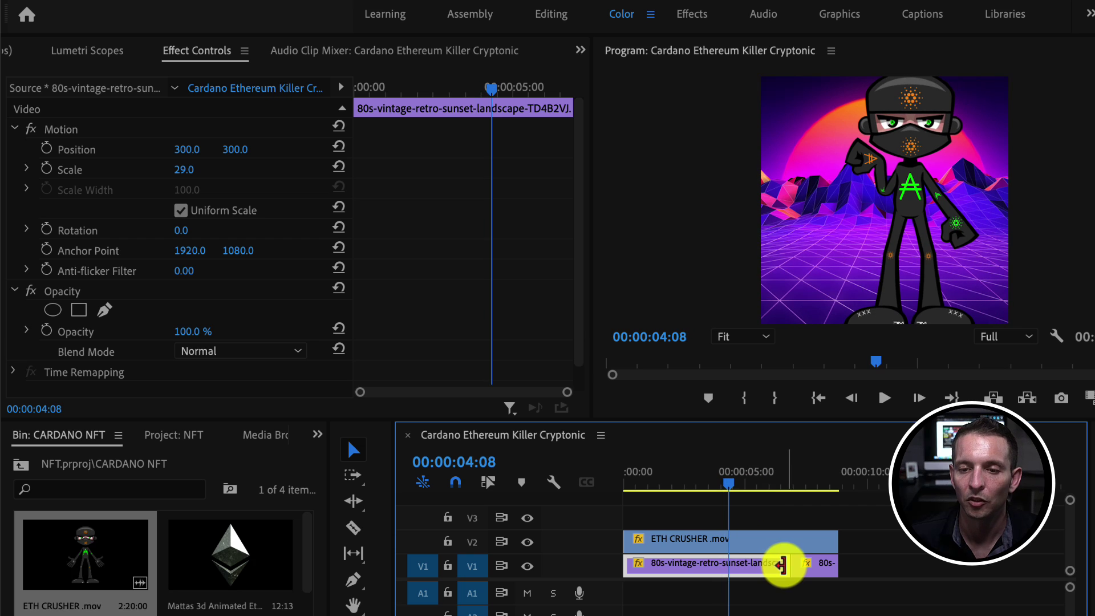
pyautogui.moveTo(789, 564)
pyautogui.mouseDown()
pyautogui.moveTo(772, 562)
pyautogui.moveTo(789, 566)
pyautogui.mouseUp()
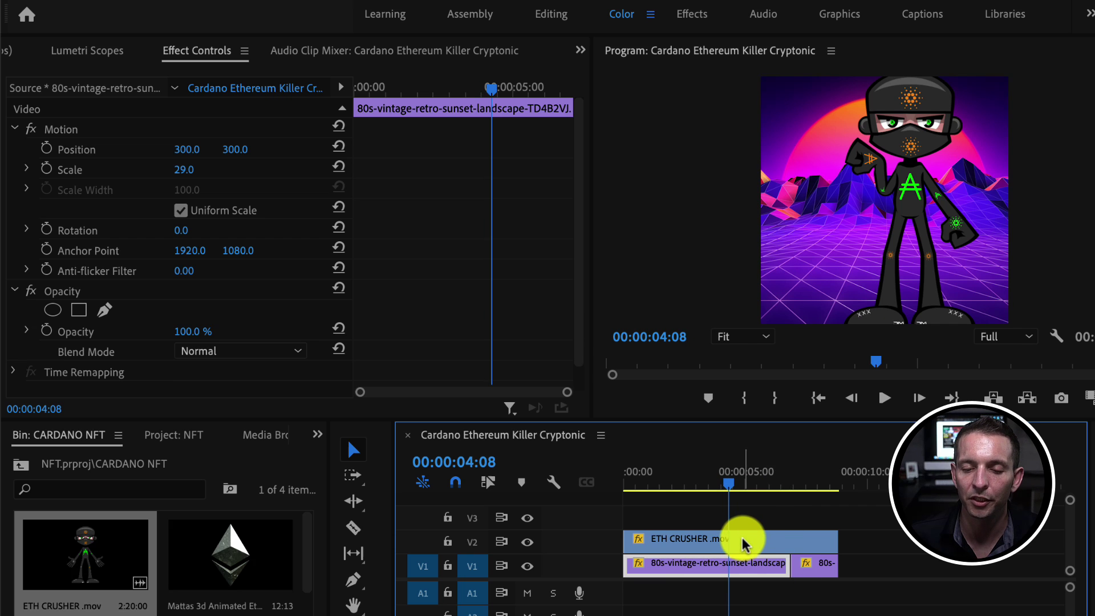
# Step: Razor-cut the ETH CRUSHER clip and slide the two pieces together
pyautogui.click(784, 538)
pyautogui.press('c')
pyautogui.click(790, 538)
pyautogui.press('v')
pyautogui.moveTo(787, 538); pyautogui.dragTo(656, 542)
pyautogui.moveTo(830, 549); pyautogui.dragTo(772, 542)
# Step: Shrink the ninja to scale 44 and select the first ETH CRUSHER piece at 00:00:04:06
pyautogui.moveTo(707, 495); pyautogui.dragTo(625, 491)
pyautogui.moveTo(181, 169)
pyautogui.mouseDown()
pyautogui.moveTo(232, 147)
pyautogui.moveTo(180, 148)
pyautogui.mouseUp()
pyautogui.moveTo(630, 482); pyautogui.dragTo(723, 483)
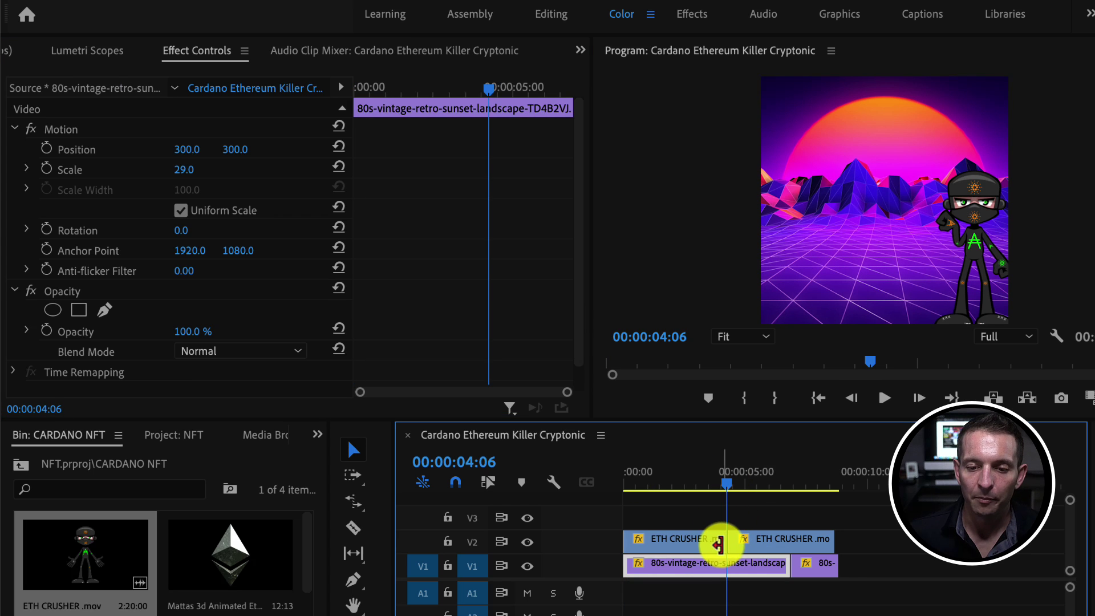
pyautogui.click(725, 542)
pyautogui.click(716, 549)
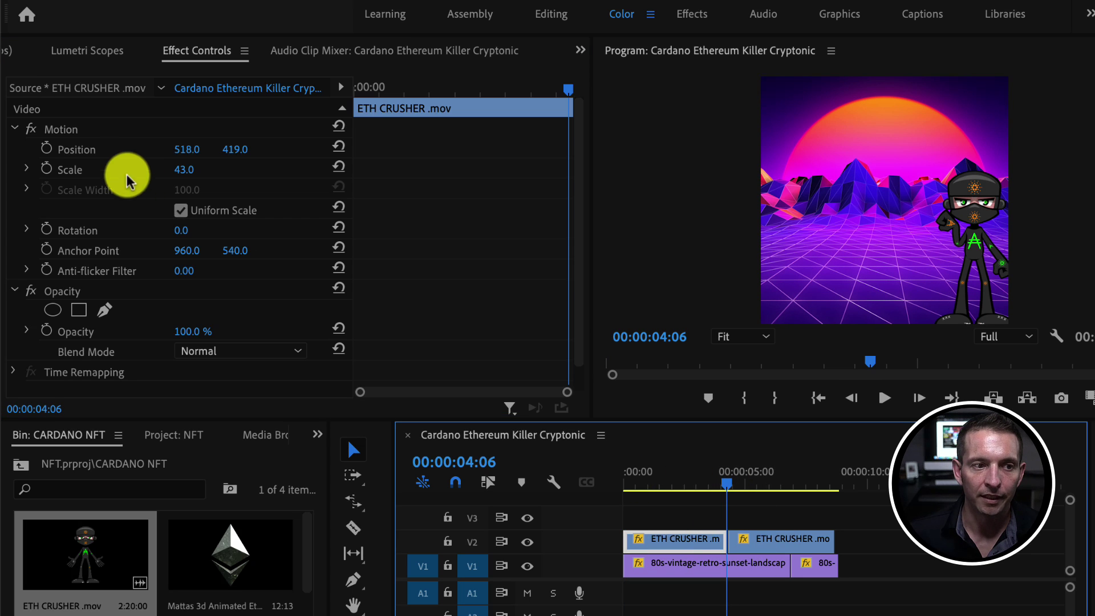
# Step: Keyframe the ninja at Scale 71 and Position 472/322, then add the Ethereum logo
pyautogui.click(46, 169)
pyautogui.click(46, 148)
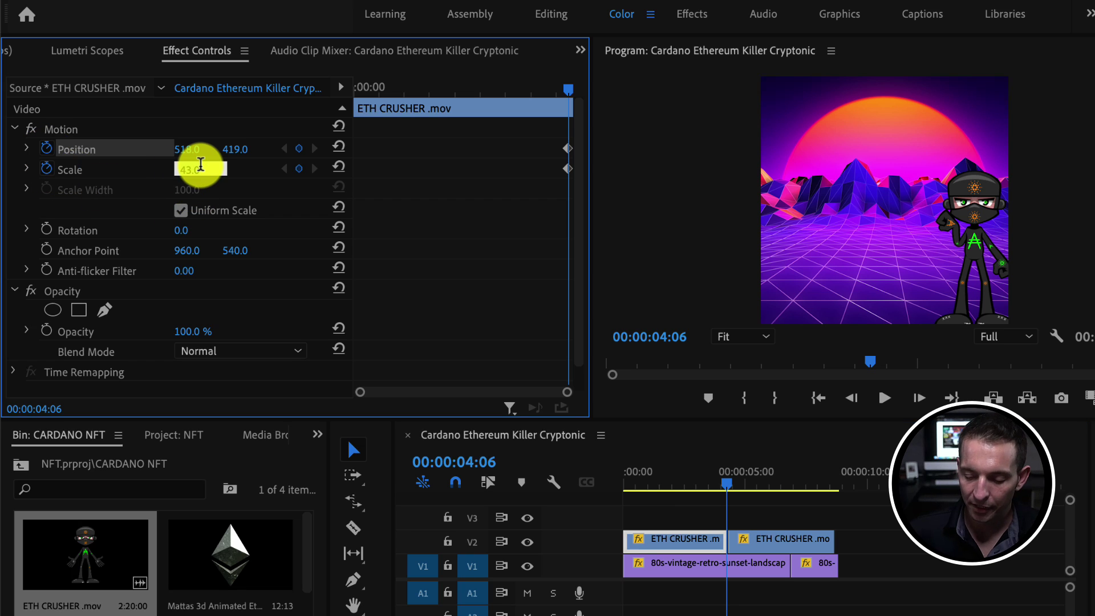
pyautogui.press('Return')
pyautogui.moveTo(188, 149); pyautogui.dragTo(197, 151)
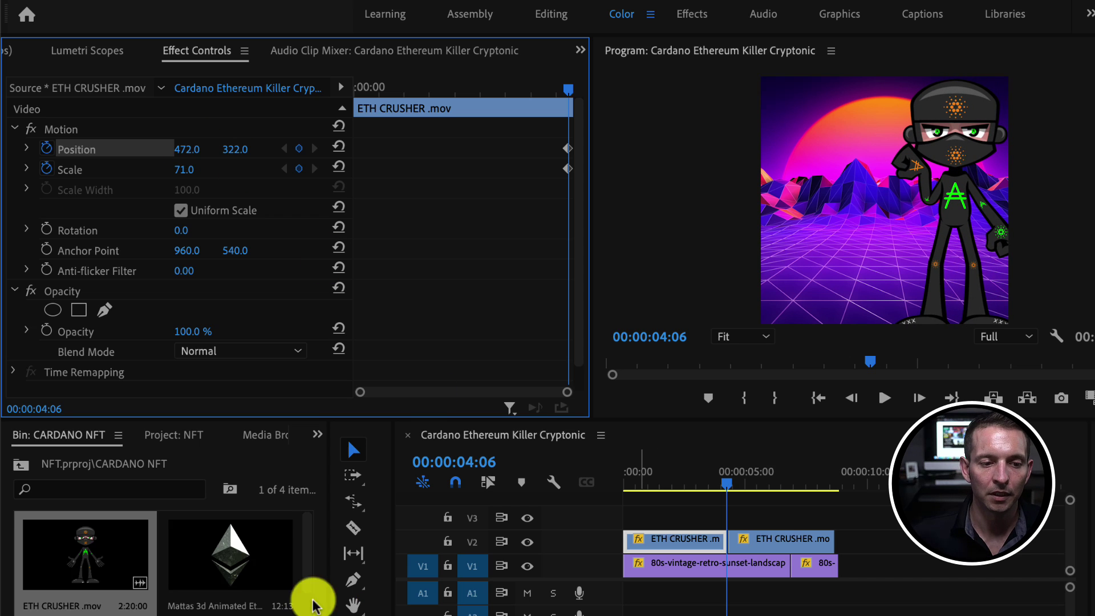
pyautogui.moveTo(230, 550); pyautogui.dragTo(739, 489)
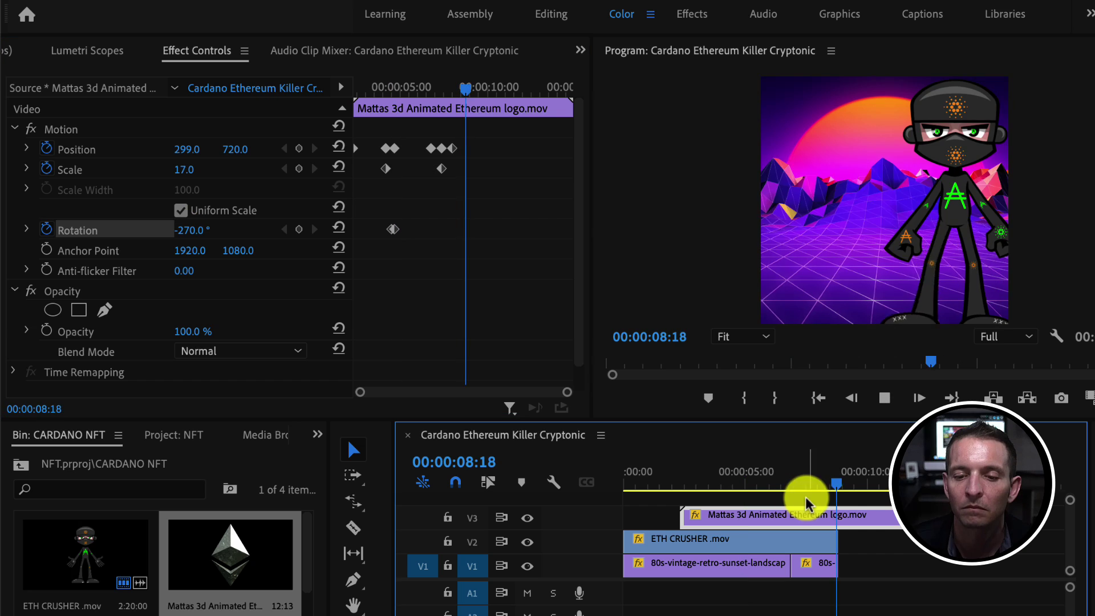
# Step: Scrub through the sequence to review the Ethereum logo's keyframed animation
pyautogui.moveTo(807, 501); pyautogui.dragTo(836, 502)
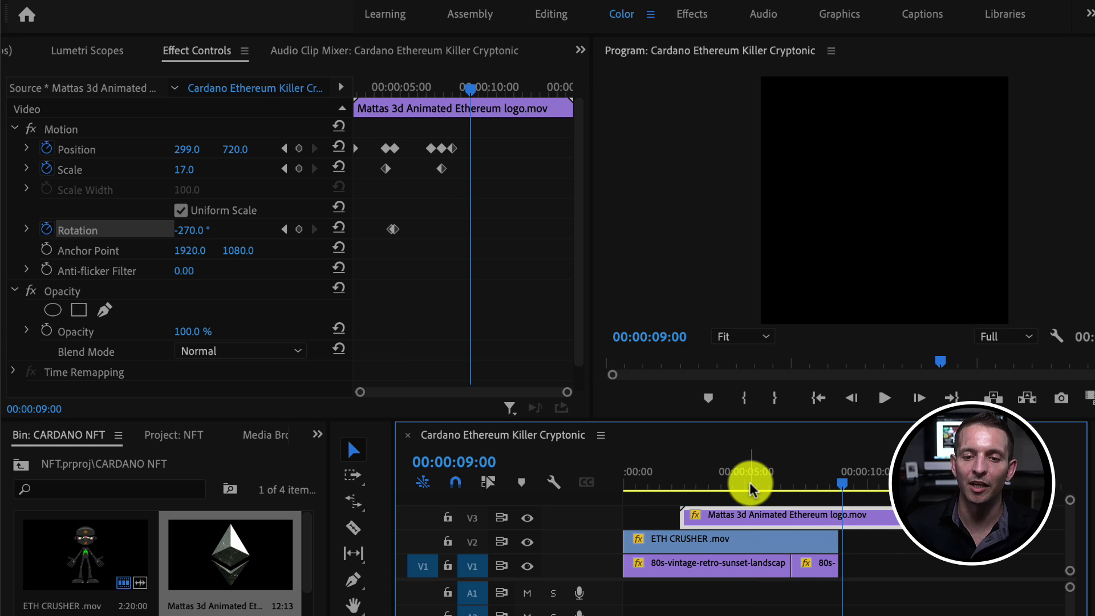
pyautogui.moveTo(747, 482); pyautogui.dragTo(712, 494)
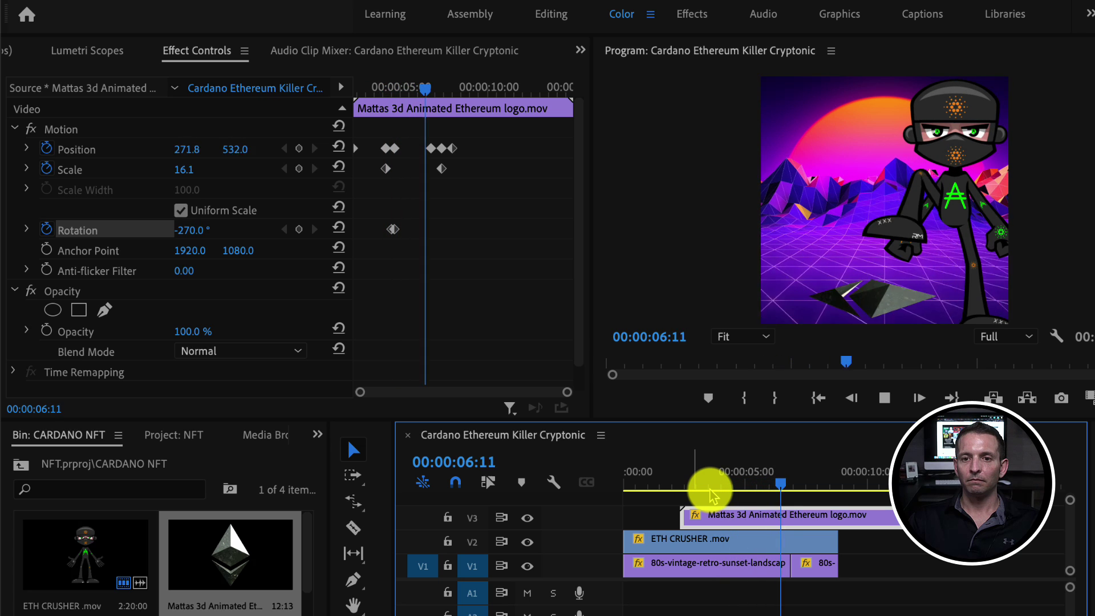
pyautogui.moveTo(393, 88); pyautogui.dragTo(376, 97)
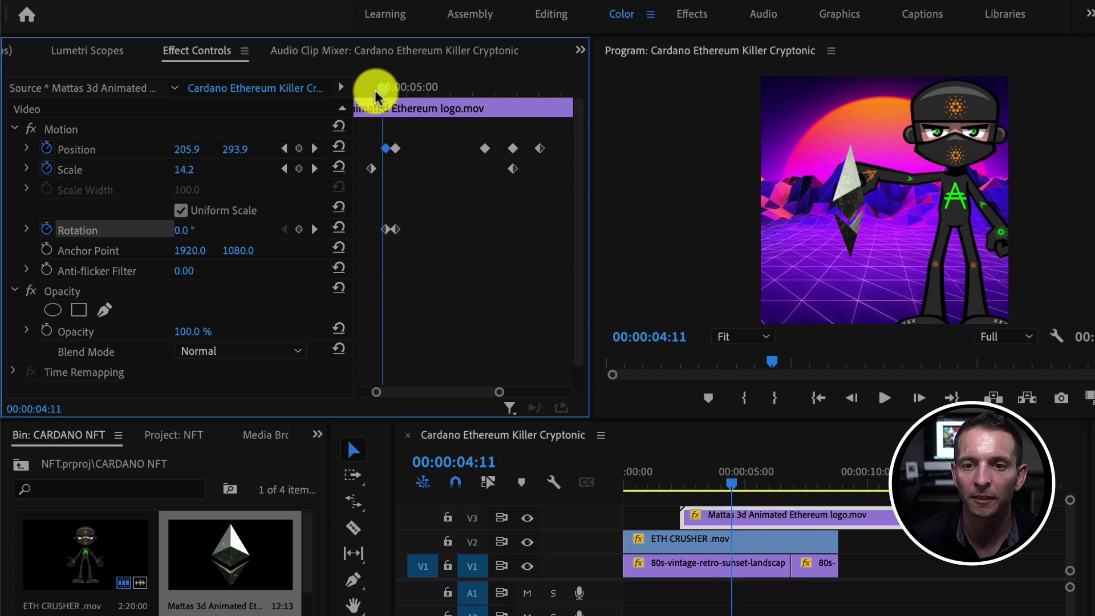
# Step: Razor all tracks at 00:00:08:11 and delete everything after the cut
pyautogui.click(830, 487)
pyautogui.press('c')
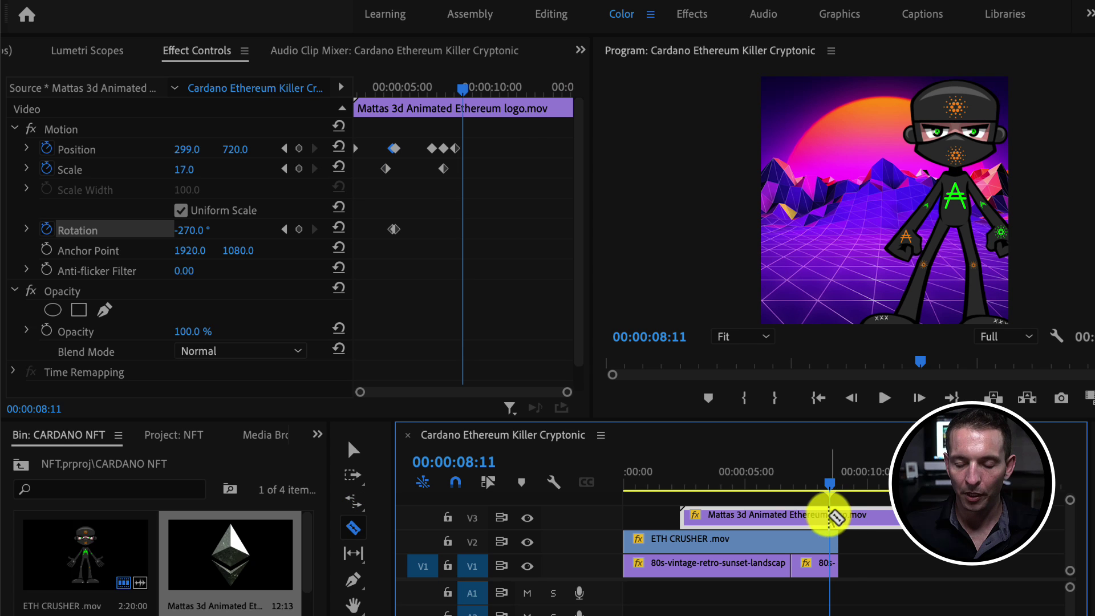
pyautogui.click(830, 561)
pyautogui.press('Delete')
pyautogui.click(848, 518)
pyautogui.press('Delete')
pyautogui.press('v')
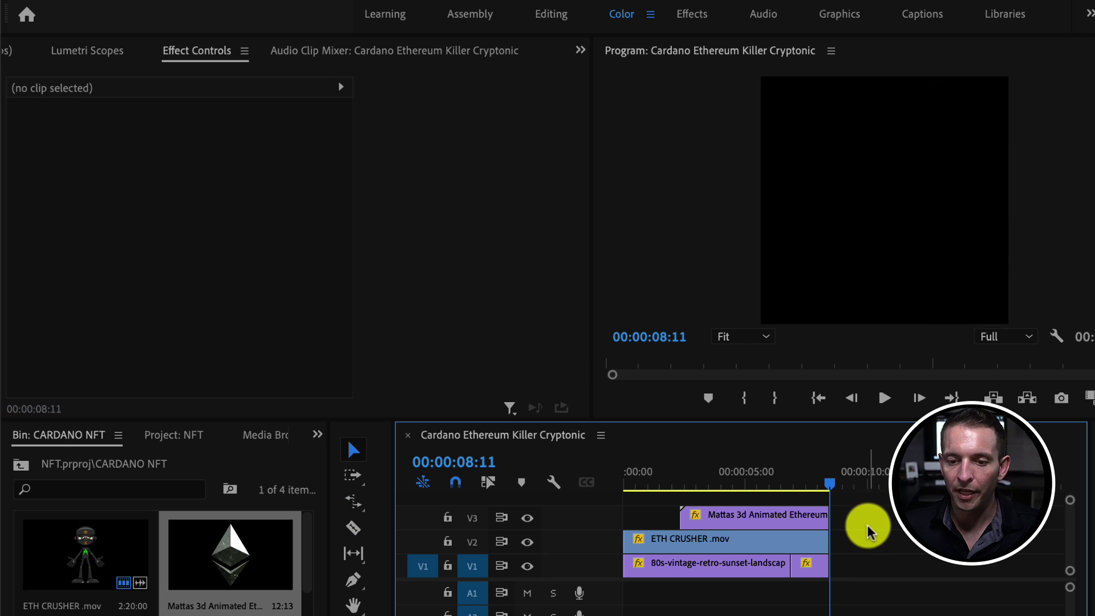
pyautogui.moveTo(830, 481); pyautogui.dragTo(601, 488)
# Step: Preview ETH KILLER.mov in QuickTime, then drag it into the CARDANO NFT bin
pyautogui.press('space')
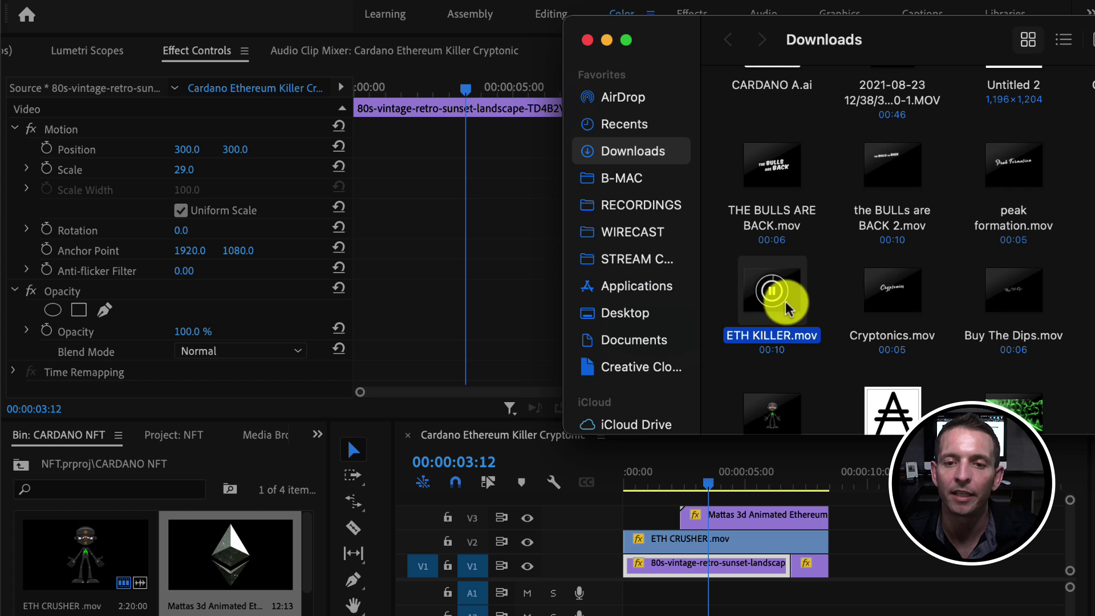
pyautogui.doubleClick(764, 288)
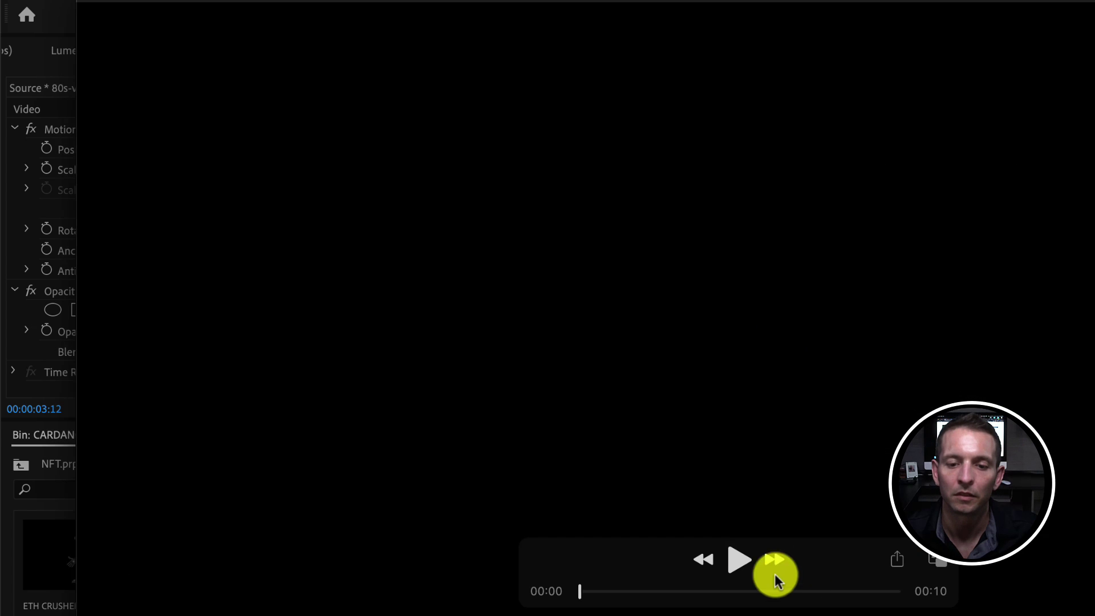
pyautogui.click(731, 559)
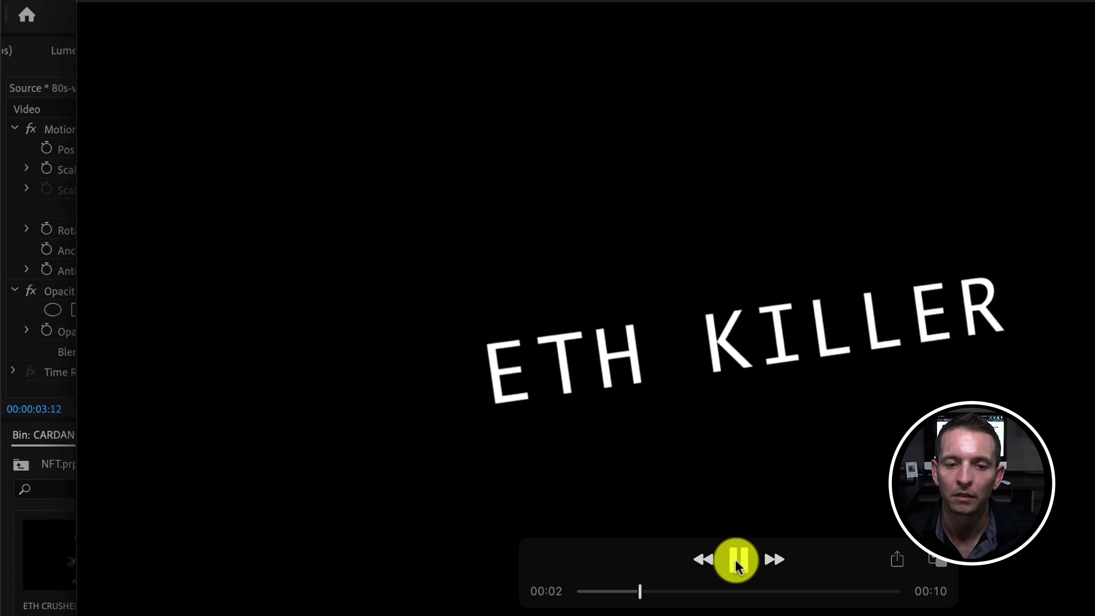
pyautogui.press('super+w')
pyautogui.moveTo(787, 333); pyautogui.dragTo(176, 547)
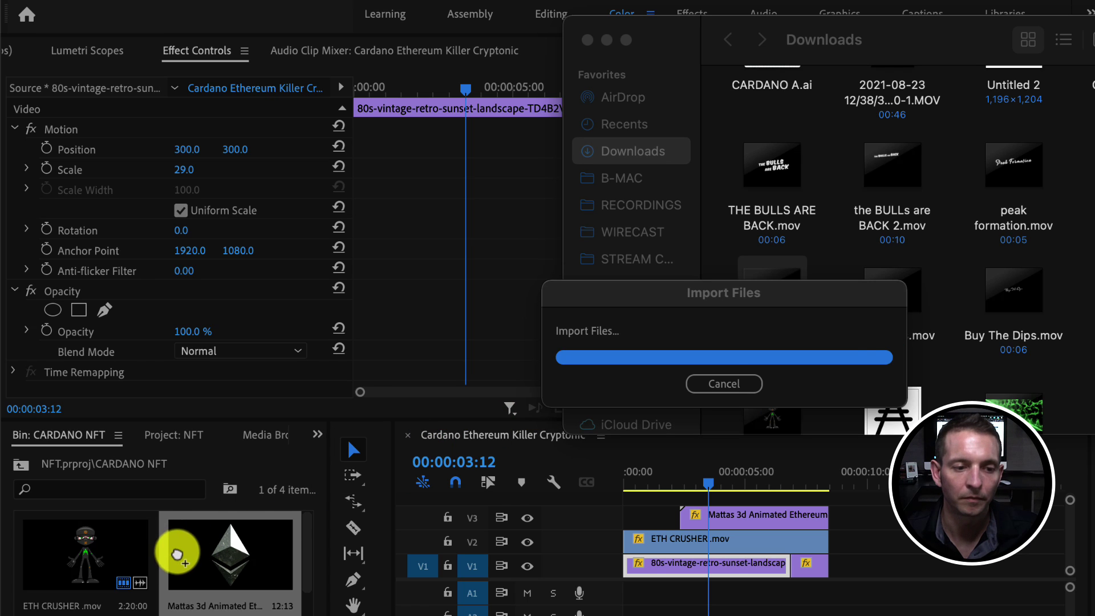
# Step: Interpret the ETH KILLER.mov footage with an assumed frame rate of 24 fps
pyautogui.rightClick(198, 561)
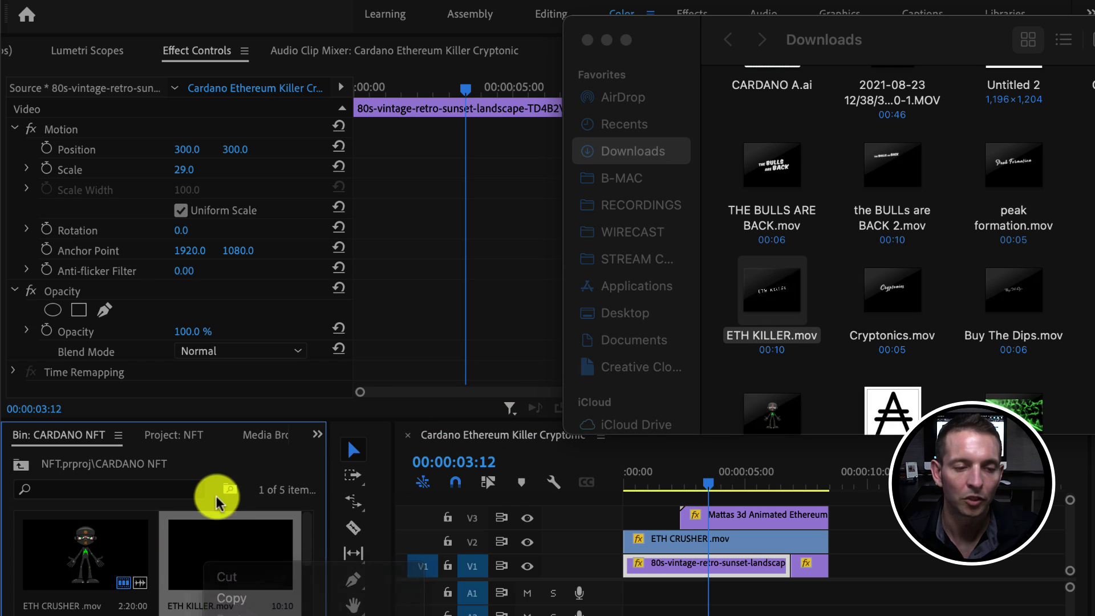
pyautogui.rightClick(233, 539)
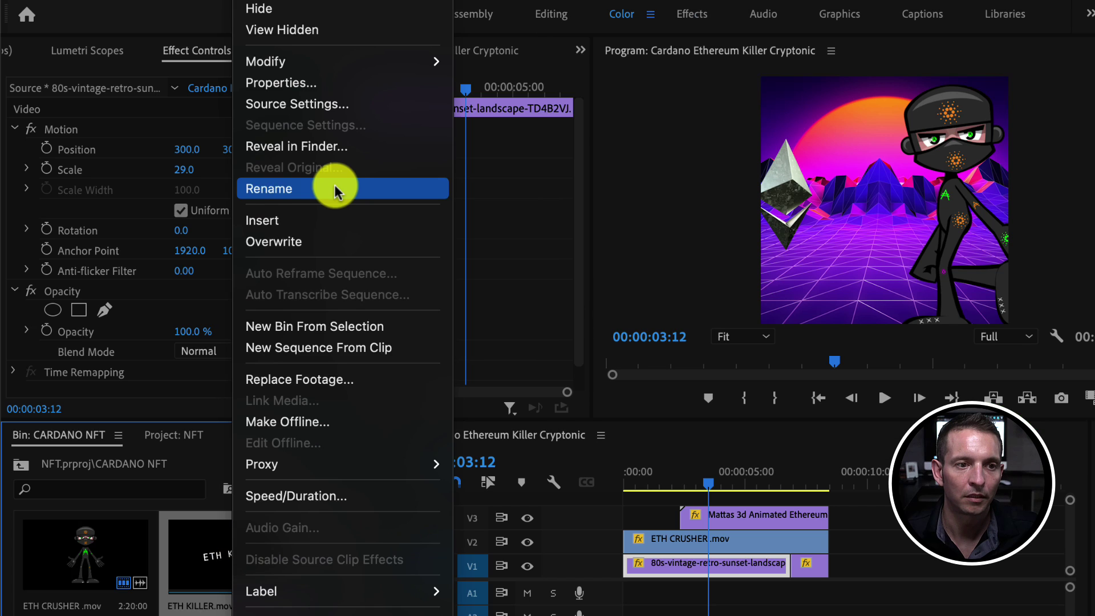
pyautogui.moveTo(365, 63)
pyautogui.click(471, 80)
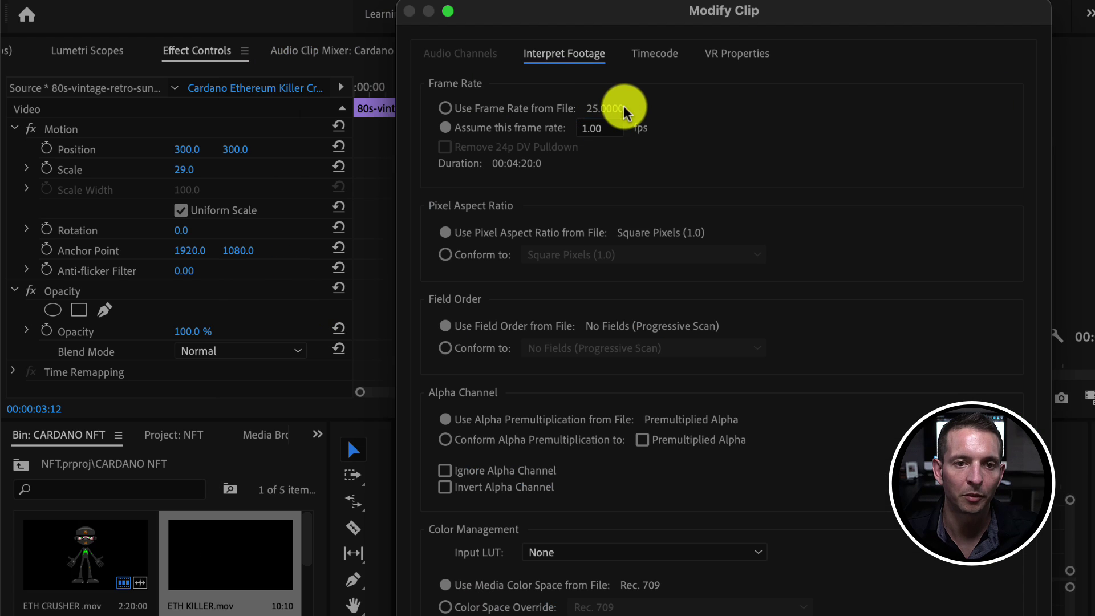
pyautogui.click(598, 130)
pyautogui.write('2')
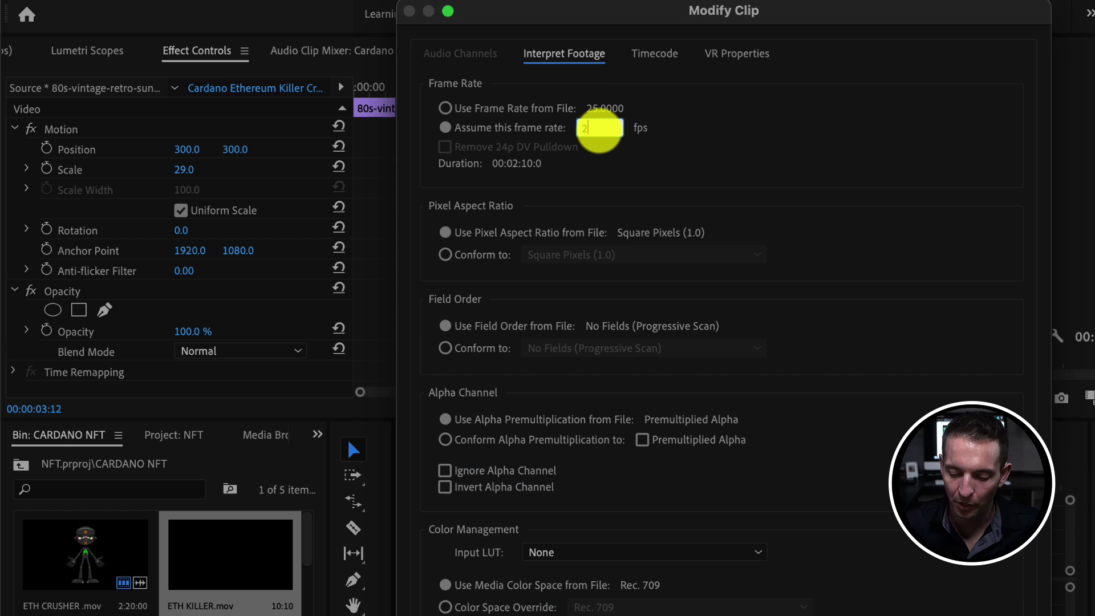
pyautogui.write('4')
pyautogui.press('Return')
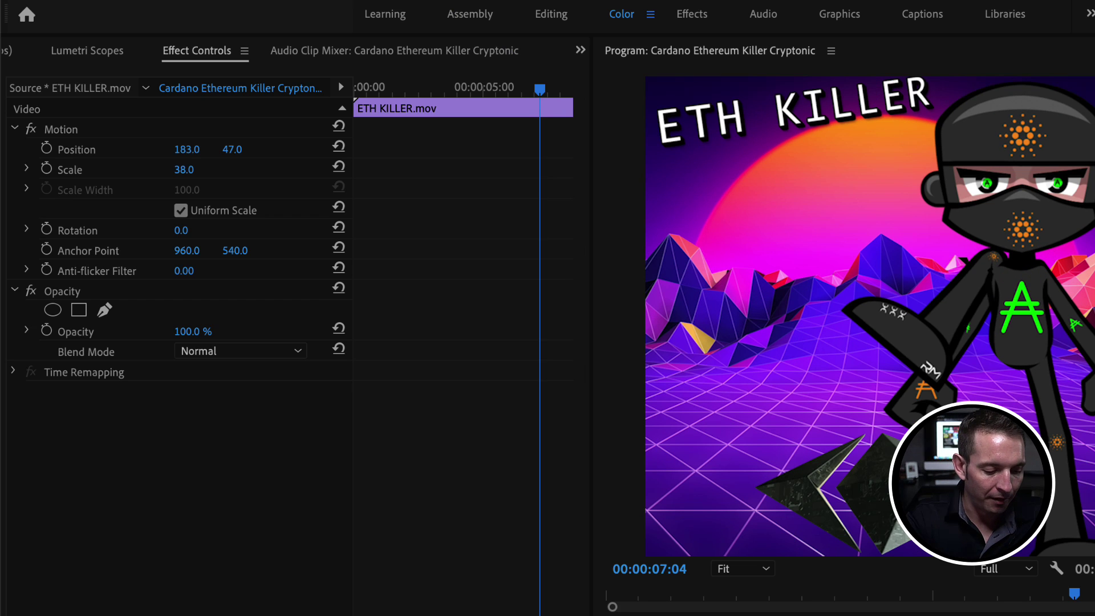
# Step: Screenshot the program frame, restore the bin and timeline panels, and show the File menu
pyautogui.press('super+shift+4')
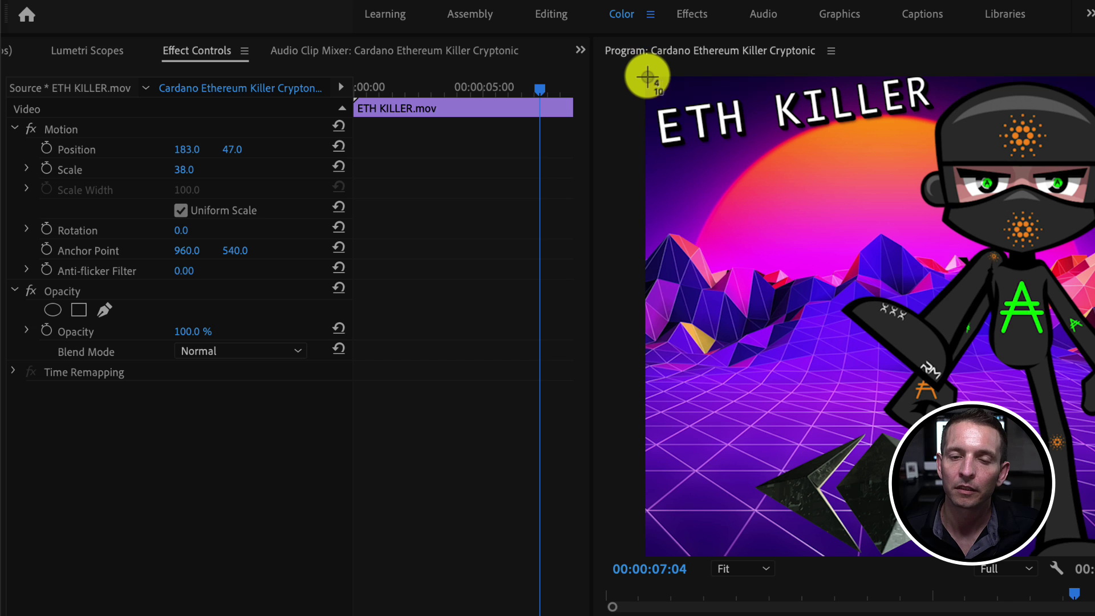
pyautogui.moveTo(647, 76); pyautogui.dragTo(1094, 555)
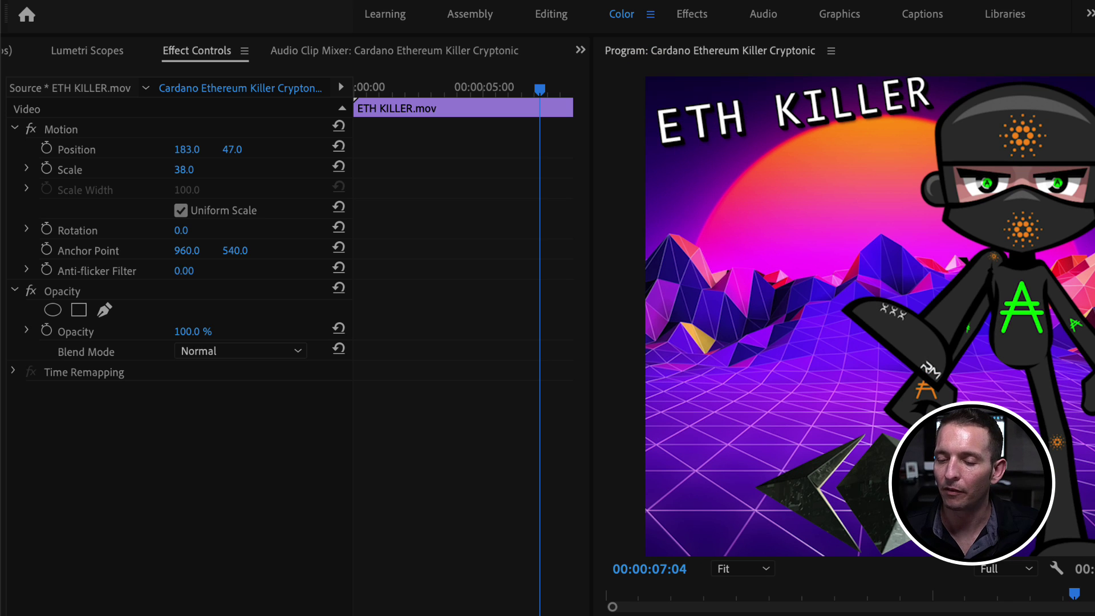
pyautogui.moveTo(867, 613); pyautogui.dragTo(867, 415)
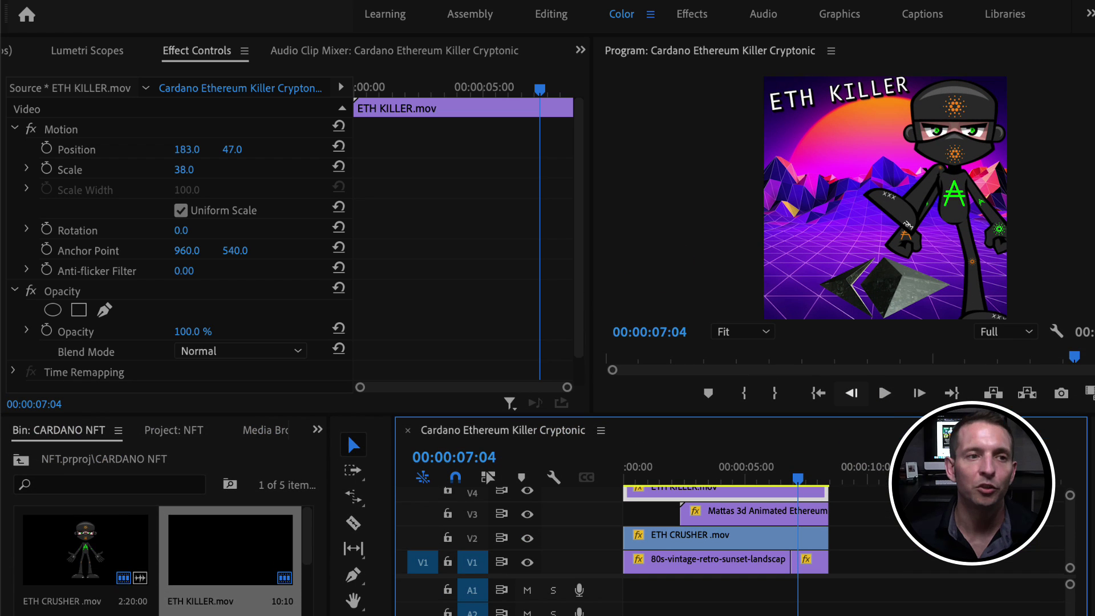
pyautogui.click(153, 0)
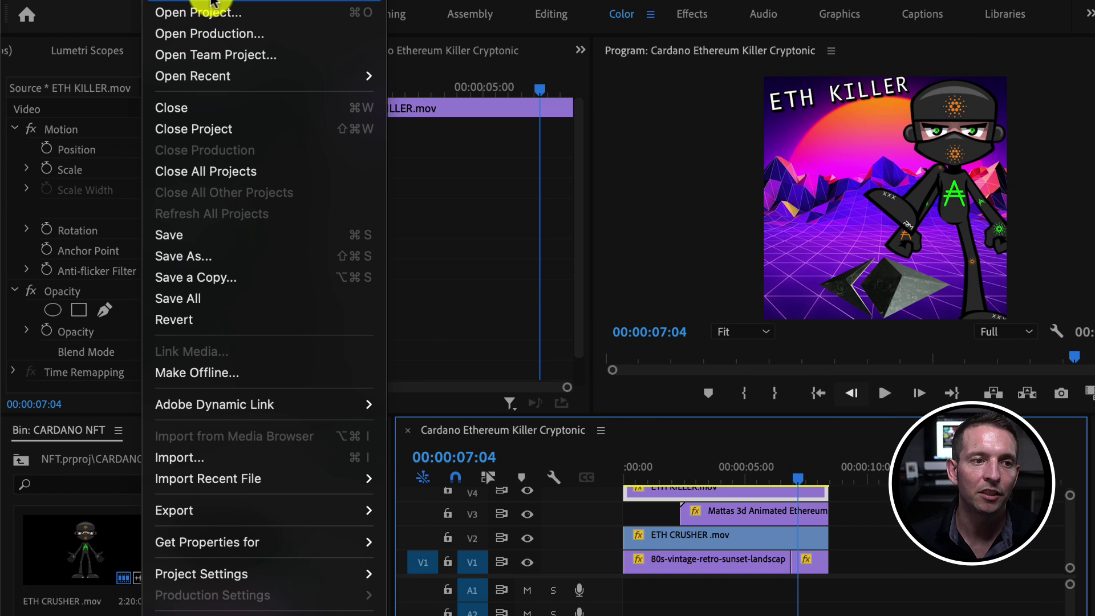
# Step: Move the playhead to 00:00:01:23 and bring up the Export Media settings
pyautogui.click(665, 463)
pyautogui.click(679, 467)
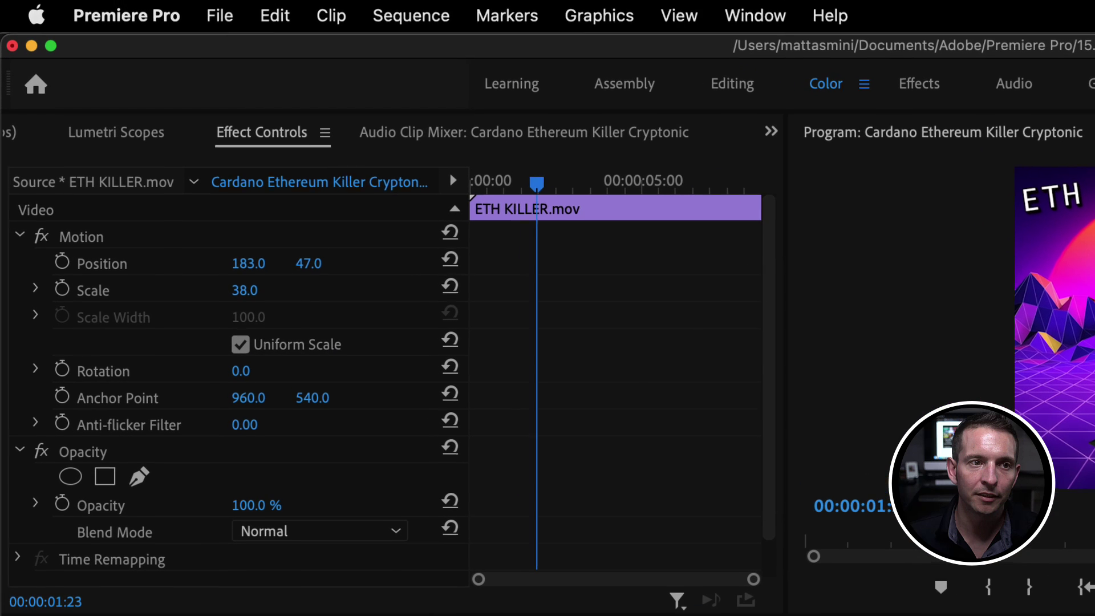
pyautogui.click(219, 17)
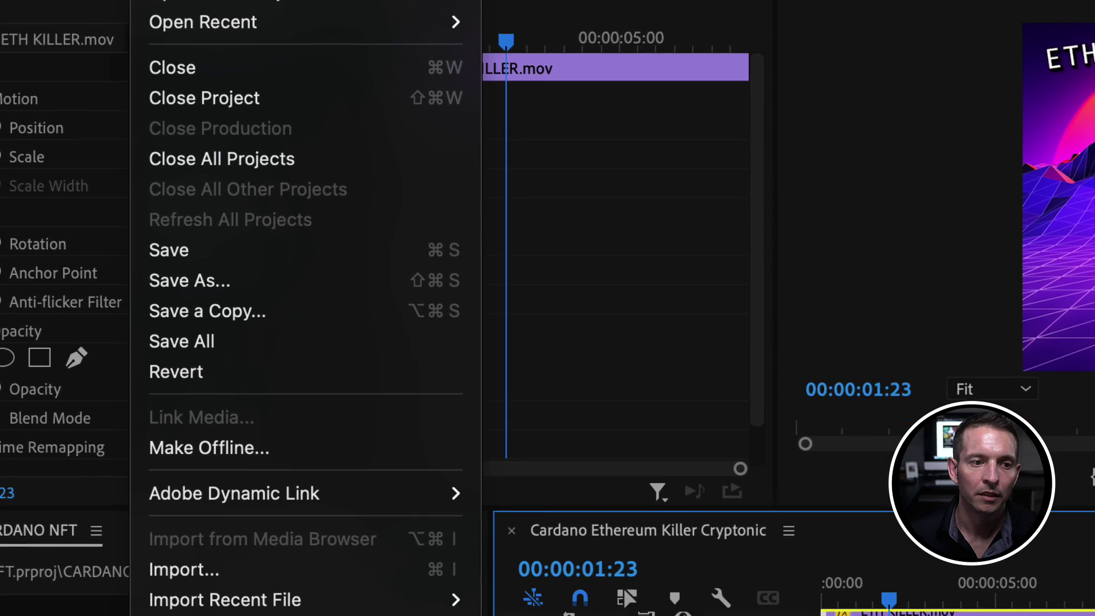
pyautogui.moveTo(223, 442)
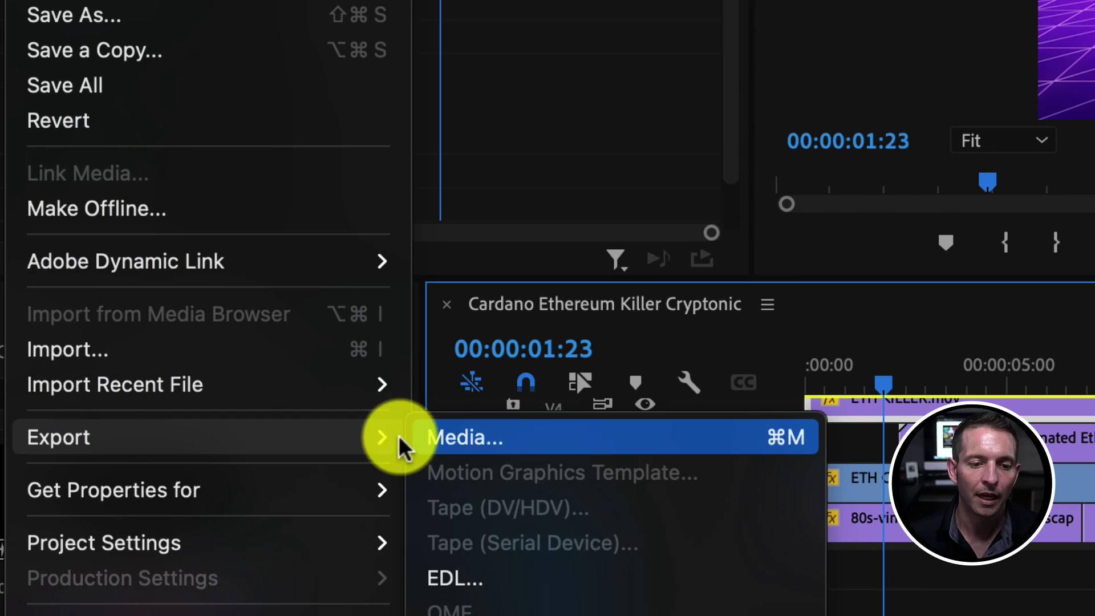
pyautogui.click(435, 447)
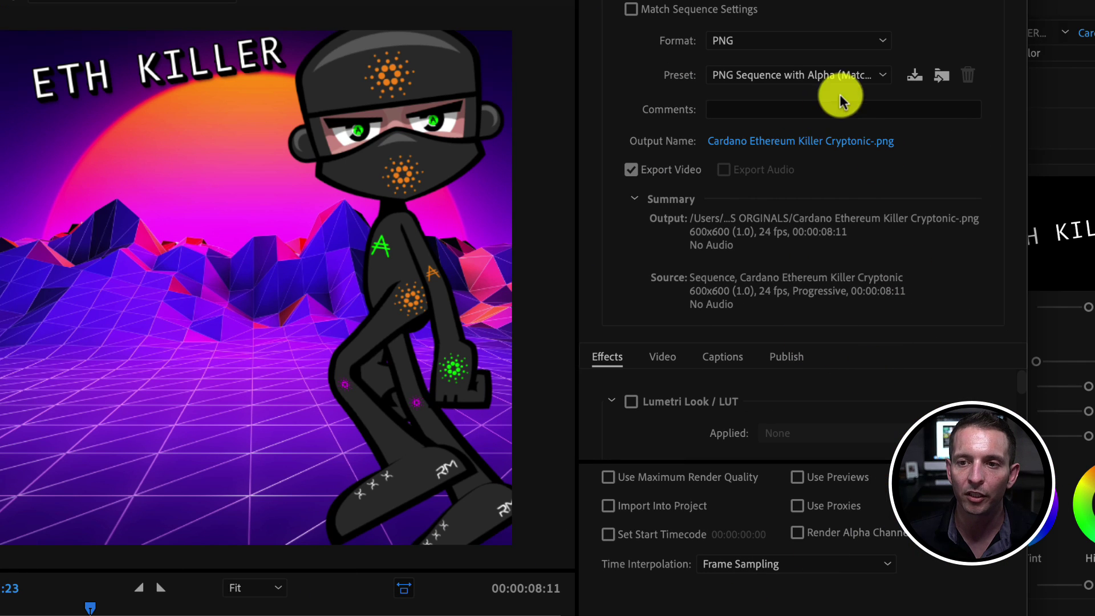
# Step: Export as Animated GIF with the NFT description pasted into Comments
pyautogui.click(869, 77)
pyautogui.click(872, 39)
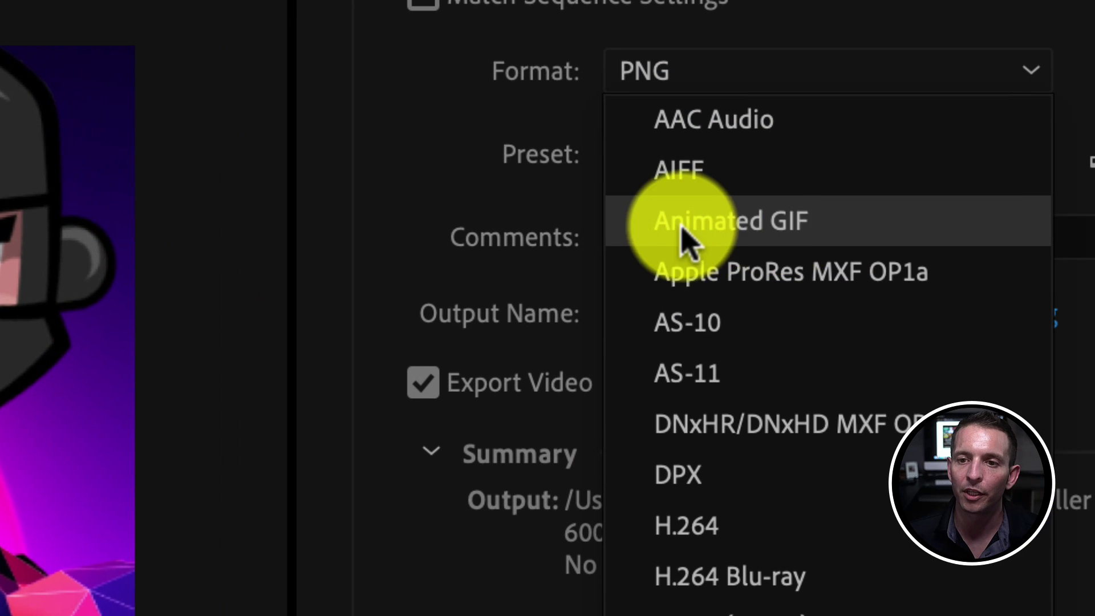
pyautogui.click(758, 231)
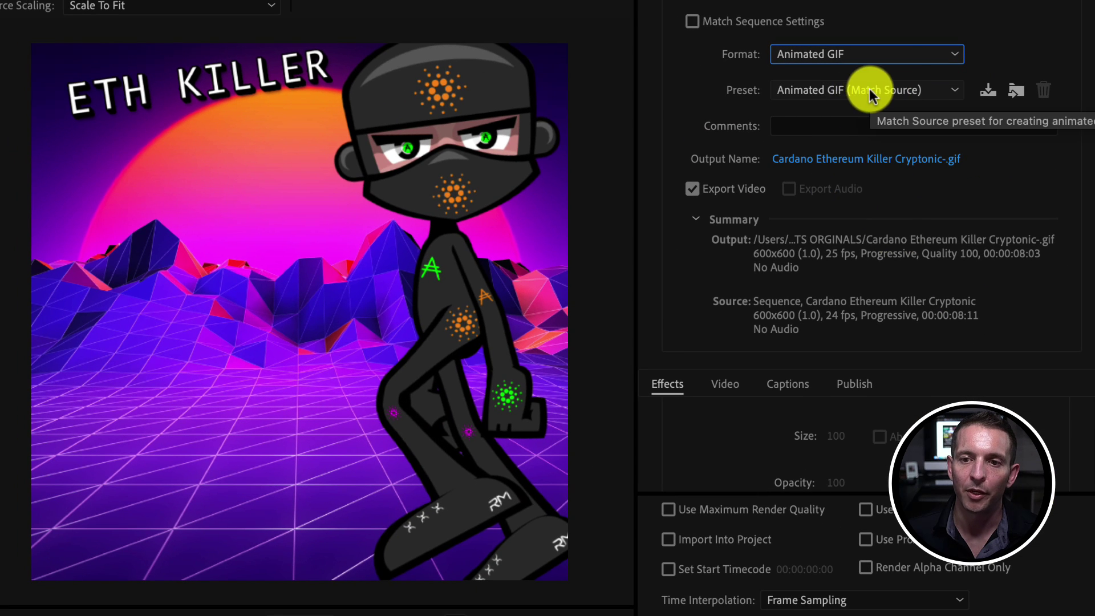
pyautogui.click(833, 125)
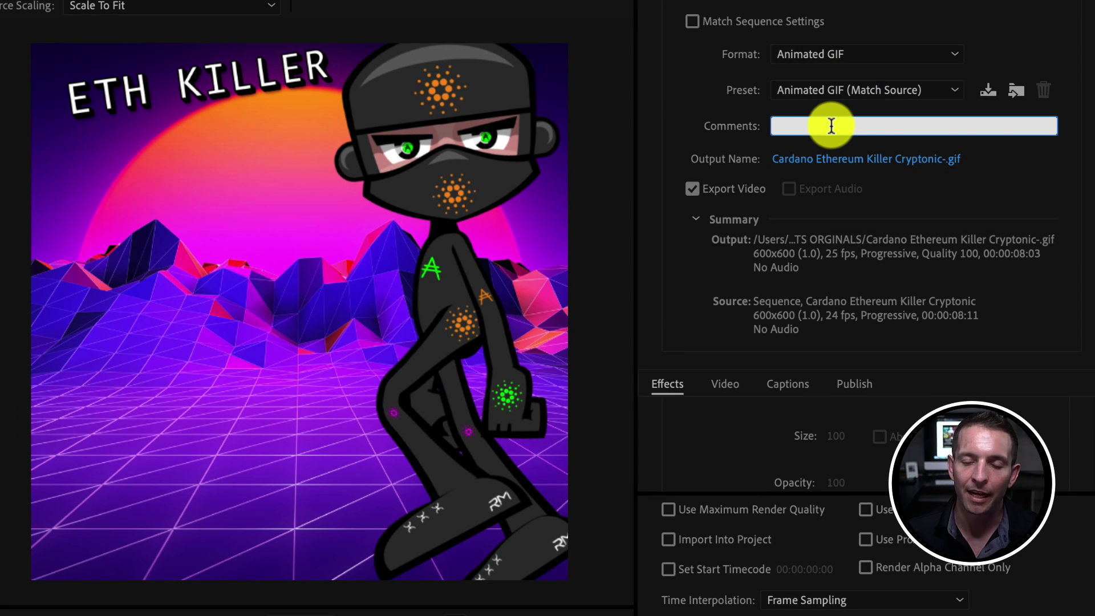
pyautogui.write('Cardano Ethereum Killer. Ryan Matta Cryptonic NFT')
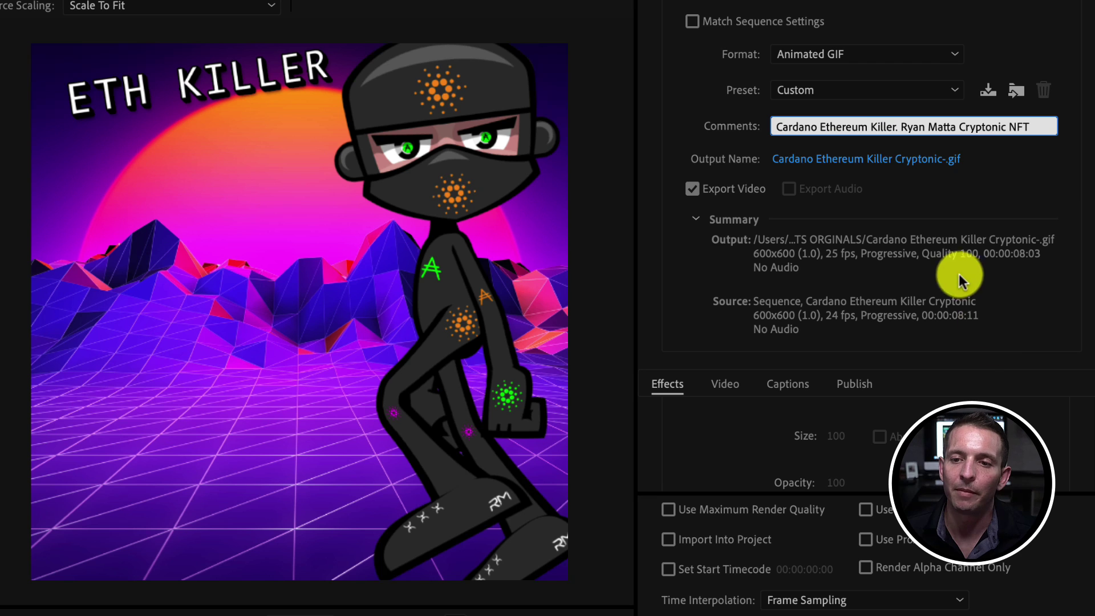
pyautogui.doubleClick(888, 126)
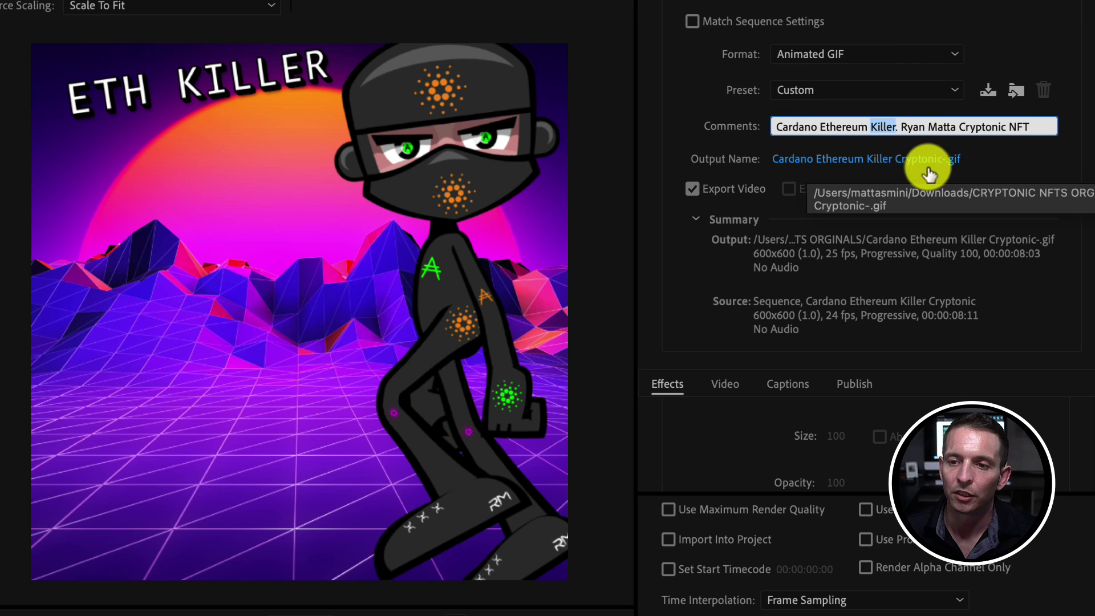
pyautogui.click(949, 613)
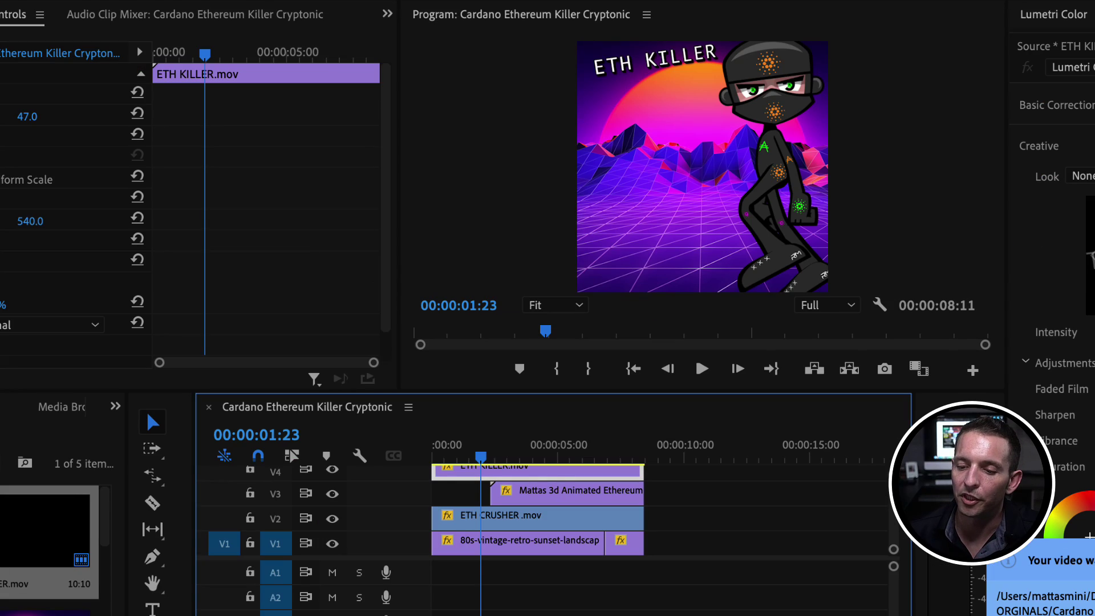
# Step: Open the exported Cardano Ethereum Killer gif from Downloads in Preview
pyautogui.rightClick(852, 615)
pyautogui.click(853, 615)
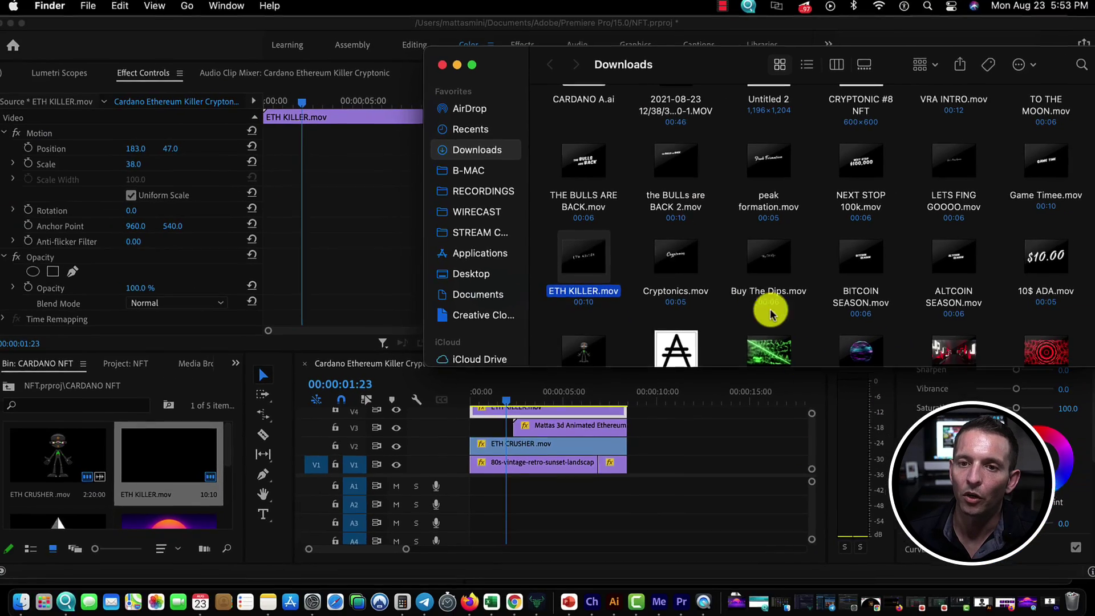
pyautogui.scroll(-5, 605, 177)
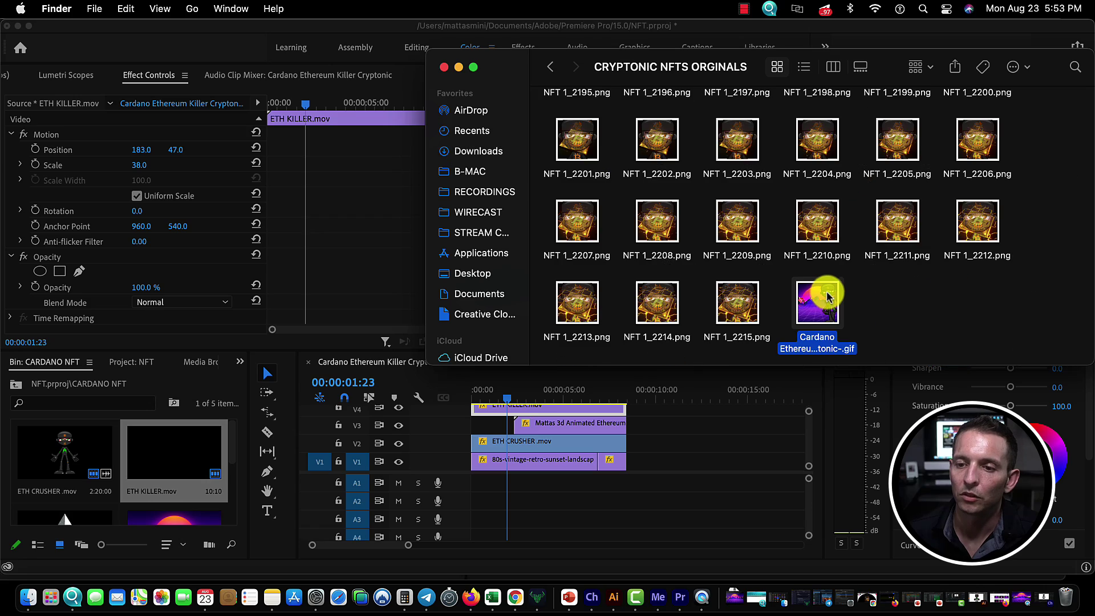
pyautogui.doubleClick(831, 294)
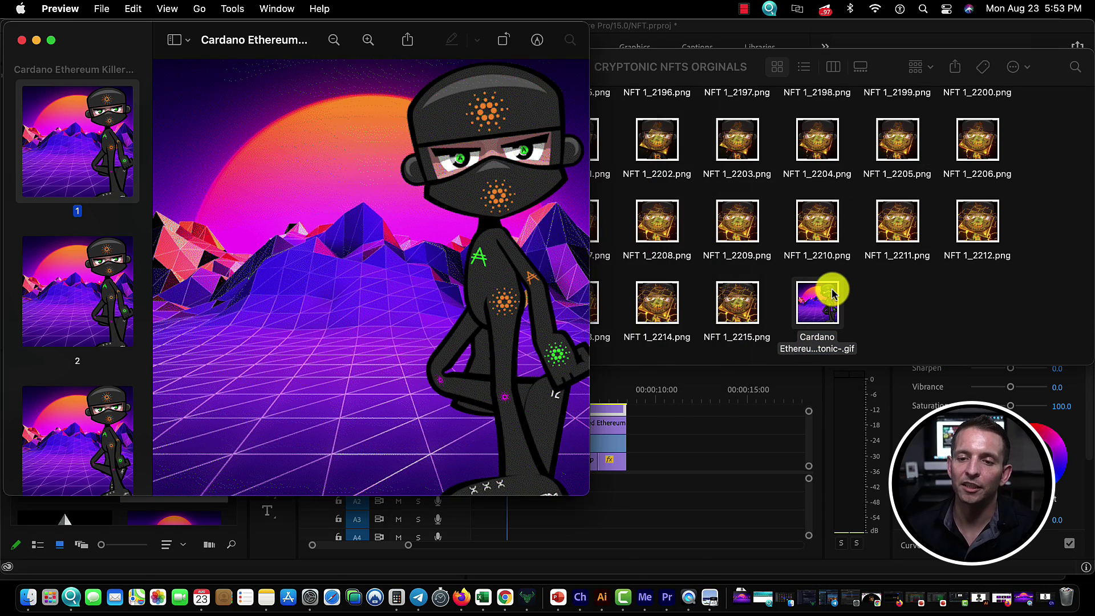
pyautogui.moveTo(79, 34); pyautogui.dragTo(197, 46)
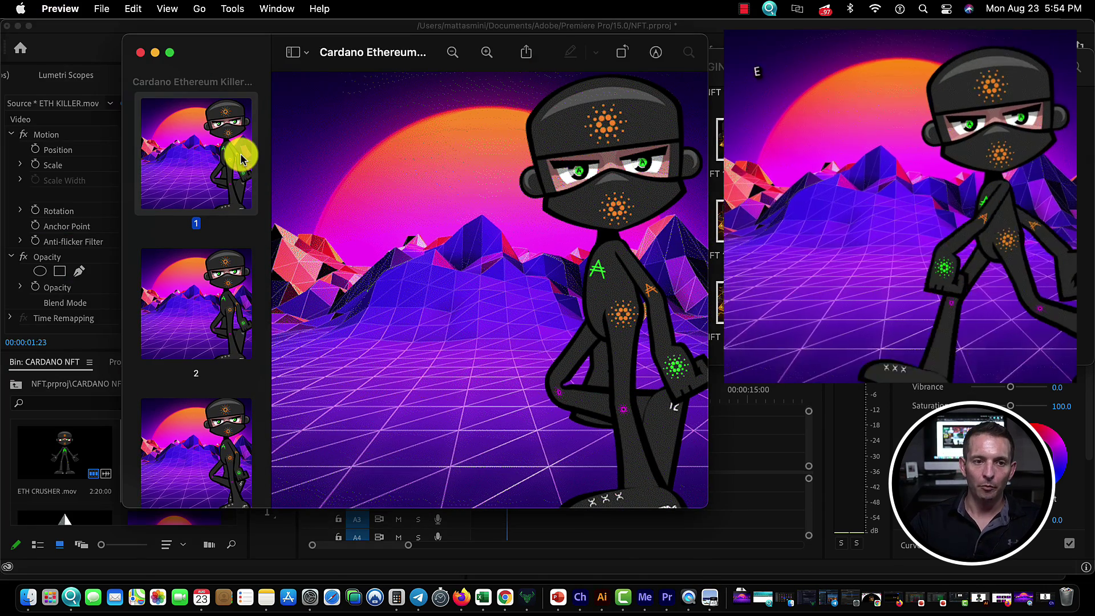
# Step: Step through the gif's frames from 15 up to frame 211
pyautogui.press('Down')
pyautogui.press('Down')
pyautogui.press('Down')
pyautogui.press('Down')
pyautogui.press('Down')
pyautogui.press('Down')
pyautogui.press('Down')
pyautogui.press('Down')
pyautogui.press('Down')
pyautogui.press('Down')
pyautogui.press('Down')
pyautogui.press('Down')
pyautogui.press('Down')
pyautogui.press('Down')
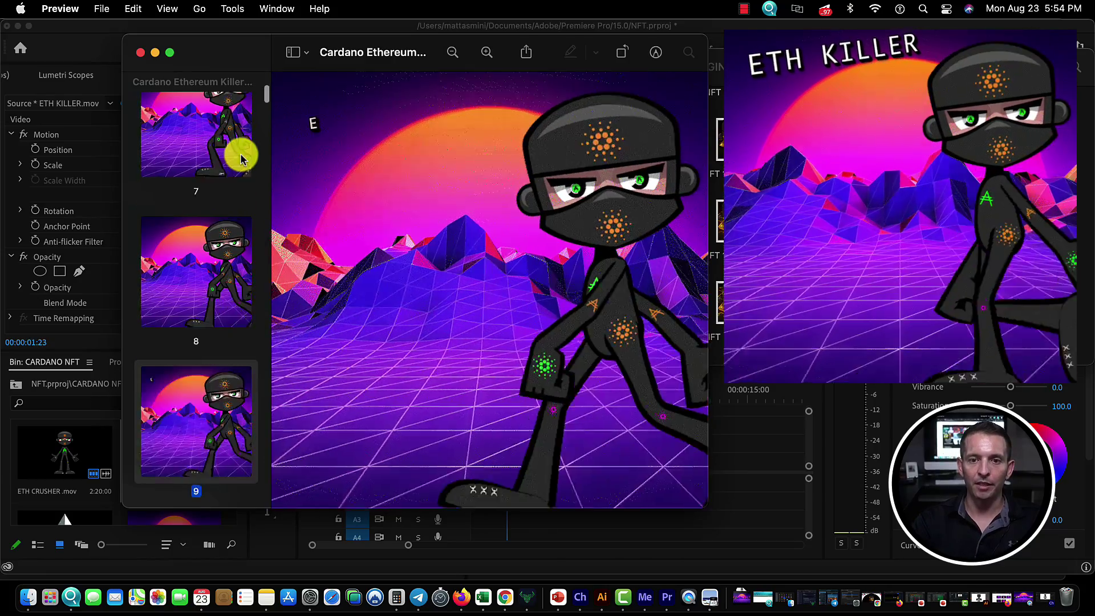
pyautogui.press('Down')
pyautogui.press('Down')
pyautogui.press('Down')
pyautogui.press('Down')
pyautogui.press('Down')
pyautogui.press('Down')
pyautogui.press('Down')
pyautogui.press('Down')
pyautogui.press('Down')
pyautogui.press('Down')
pyautogui.press('Down')
pyautogui.press('Down')
pyautogui.press('Down')
pyautogui.press('Down')
pyautogui.press('Down')
pyautogui.press('Down')
pyautogui.press('Down')
pyautogui.press('Down')
pyautogui.press('Down')
pyautogui.press('Down')
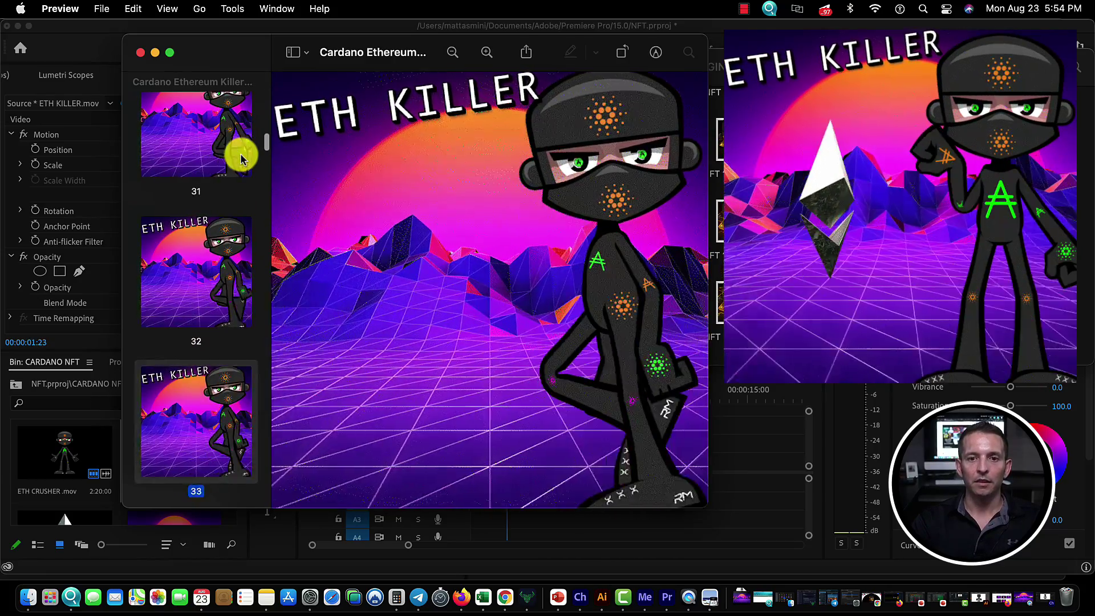
pyautogui.press('Down')
pyautogui.press('Down')
pyautogui.press('Down')
pyautogui.press('Down')
pyautogui.press('Down')
pyautogui.press('Down')
pyautogui.press('Down')
pyautogui.press('Down')
pyautogui.press('Down')
pyautogui.press('Down')
pyautogui.press('Down')
pyautogui.press('Down')
pyautogui.press('Down')
pyautogui.press('Down')
pyautogui.press('Down')
pyautogui.press('Down')
pyautogui.press('Down')
pyautogui.press('Down')
pyautogui.press('Down')
pyautogui.press('Down')
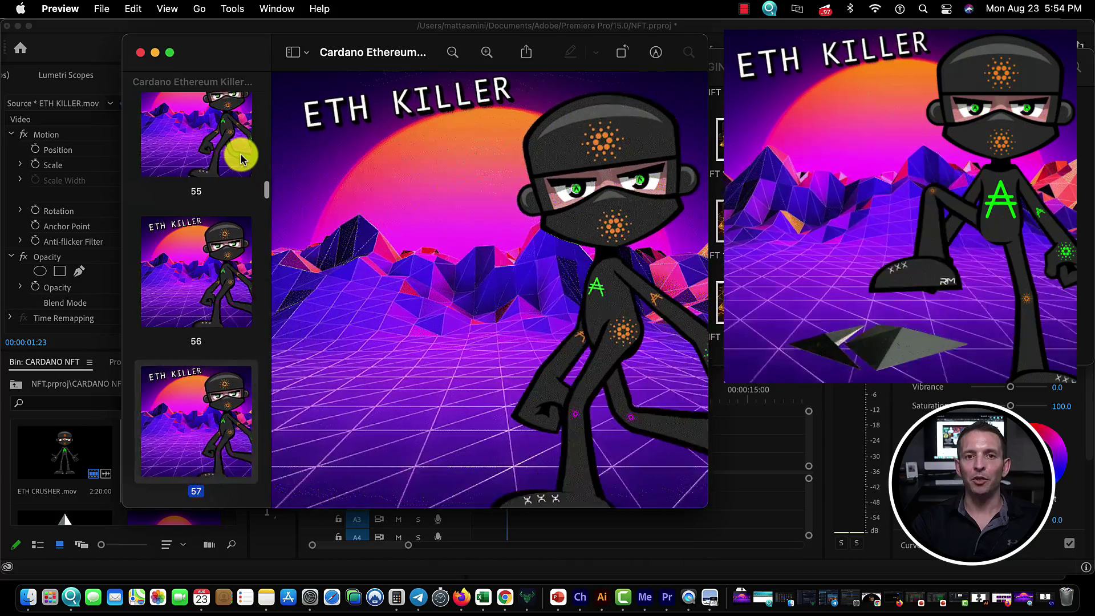
pyautogui.press('Down')
pyautogui.press('Down')
pyautogui.press('Down')
pyautogui.press('Down')
pyautogui.press('Down')
pyautogui.press('Down')
pyautogui.press('Down')
pyautogui.press('Down')
pyautogui.press('Down')
pyautogui.press('Down')
pyautogui.press('Down')
pyautogui.press('Down')
pyautogui.press('Down')
pyautogui.press('Down')
pyautogui.press('Down')
pyautogui.press('Down')
pyautogui.press('Down')
pyautogui.press('Down')
pyautogui.press('Down')
pyautogui.press('Down')
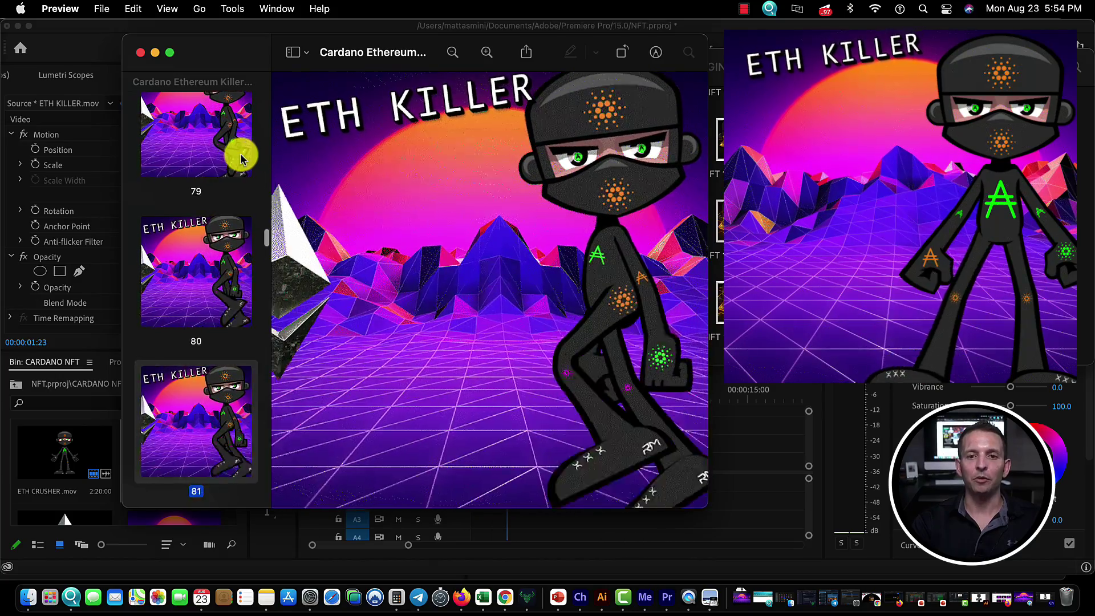
pyautogui.press('Down')
pyautogui.press('Down')
pyautogui.press('Down')
pyautogui.press('Down')
pyautogui.press('Down')
pyautogui.press('Down')
pyautogui.press('Down')
pyautogui.press('Down')
pyautogui.press('Down')
pyautogui.press('Down')
pyautogui.press('Down')
pyautogui.press('Down')
pyautogui.press('Down')
pyautogui.press('Down')
pyautogui.press('Down')
pyautogui.press('Down')
pyautogui.press('Down')
pyautogui.press('Down')
pyautogui.press('Down')
pyautogui.press('Down')
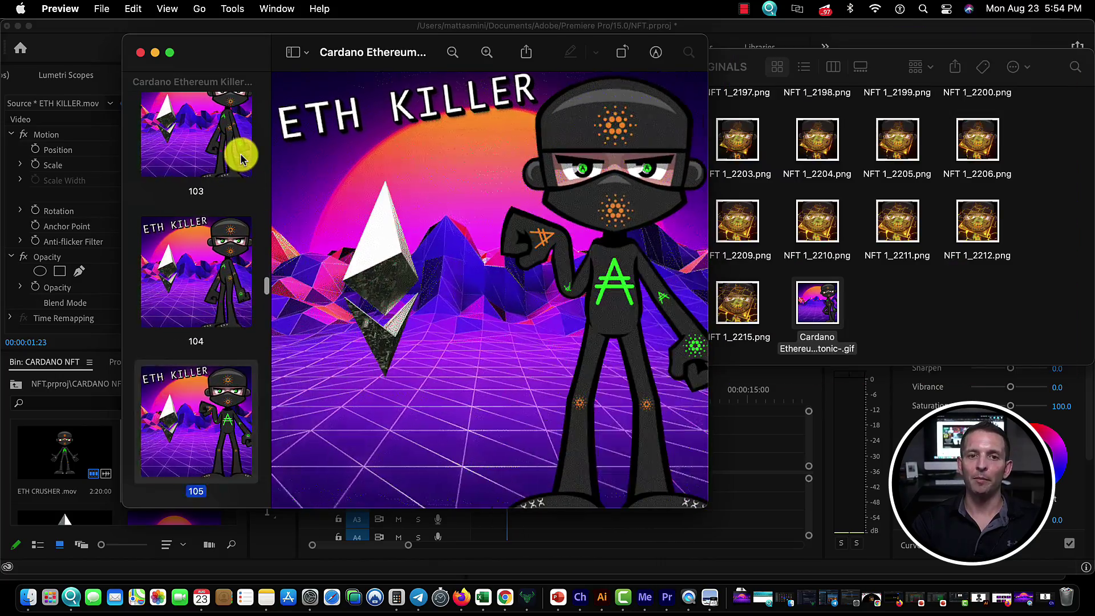
pyautogui.press('Down')
pyautogui.press('Down')
pyautogui.press('Down')
pyautogui.press('Down')
pyautogui.press('Down')
pyautogui.press('Down')
pyautogui.press('Down')
pyautogui.press('Down')
pyautogui.press('Down')
pyautogui.press('Down')
pyautogui.press('Down')
pyautogui.press('Down')
pyautogui.press('Down')
pyautogui.press('Down')
pyautogui.press('Down')
pyautogui.press('Down')
pyautogui.press('Down')
pyautogui.press('Down')
pyautogui.press('Down')
pyautogui.press('Down')
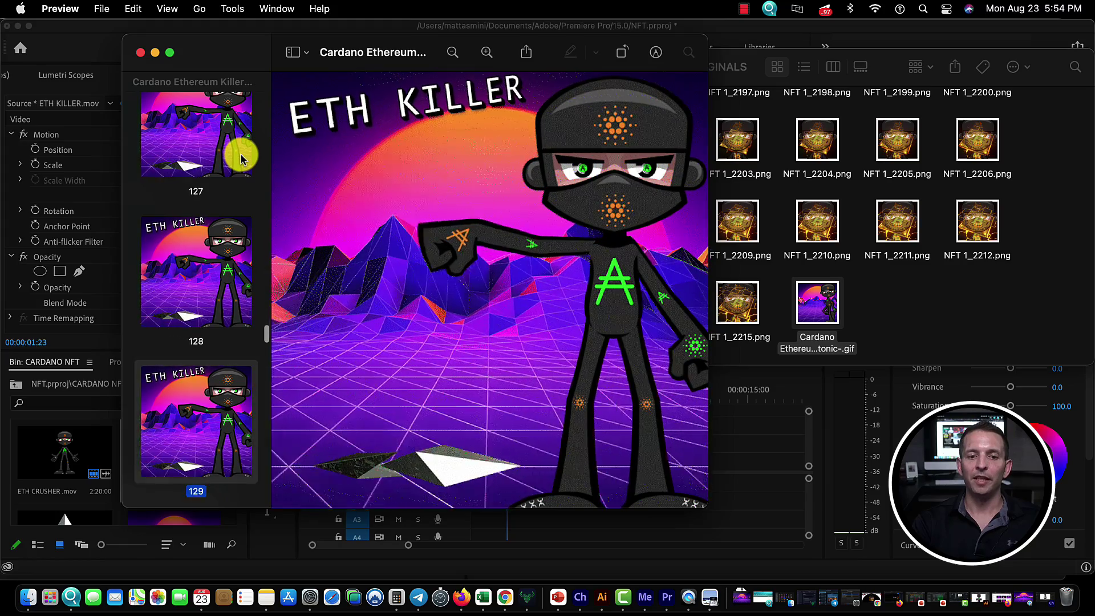
pyautogui.press('Down')
pyautogui.press('Down')
pyautogui.press('Down')
pyautogui.press('Down')
pyautogui.press('Down')
pyautogui.press('Down')
pyautogui.press('Down')
pyautogui.press('Down')
pyautogui.press('Down')
pyautogui.press('Down')
pyautogui.press('Down')
pyautogui.press('Down')
pyautogui.press('Down')
pyautogui.press('Down')
pyautogui.press('Down')
pyautogui.press('Down')
pyautogui.press('Down')
pyautogui.press('Down')
pyautogui.press('Down')
pyautogui.press('Down')
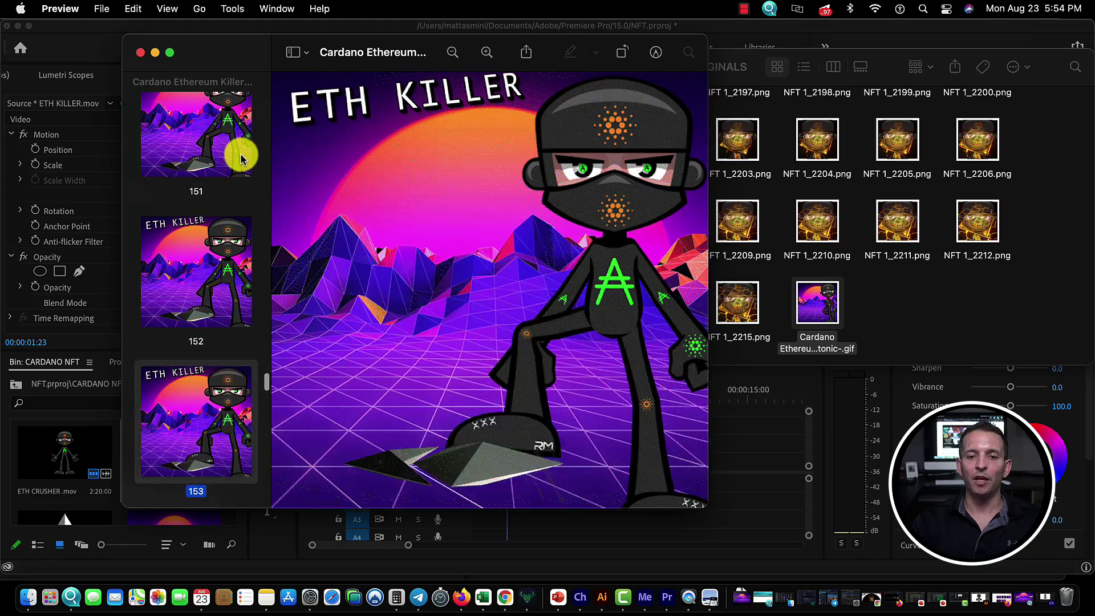
pyautogui.press('Down')
pyautogui.press('Down')
pyautogui.press('Down')
pyautogui.press('Down')
pyautogui.press('Down')
pyautogui.press('Down')
pyautogui.press('Down')
pyautogui.press('Down')
pyautogui.press('Down')
pyautogui.press('Down')
pyautogui.press('Down')
pyautogui.press('Down')
pyautogui.press('Down')
pyautogui.press('Down')
pyautogui.press('Down')
pyautogui.press('Down')
pyautogui.press('Down')
pyautogui.press('Down')
pyautogui.press('Down')
pyautogui.press('Down')
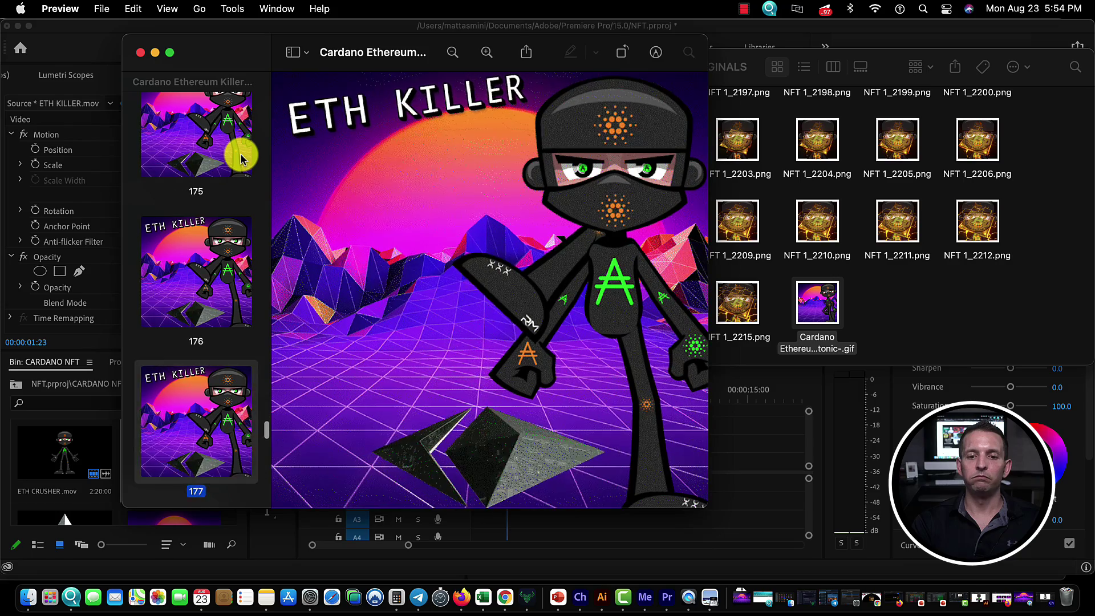
pyautogui.press('Down')
pyautogui.press('Down')
pyautogui.press('Down')
pyautogui.press('Down')
pyautogui.press('Down')
pyautogui.press('Down')
pyautogui.press('Down')
pyautogui.press('Down')
pyautogui.press('Down')
pyautogui.press('Down')
pyautogui.press('Down')
pyautogui.press('Down')
pyautogui.press('Down')
pyautogui.press('Down')
pyautogui.press('Down')
pyautogui.press('Down')
pyautogui.press('Down')
pyautogui.press('Down')
pyautogui.press('Down')
pyautogui.press('Down')
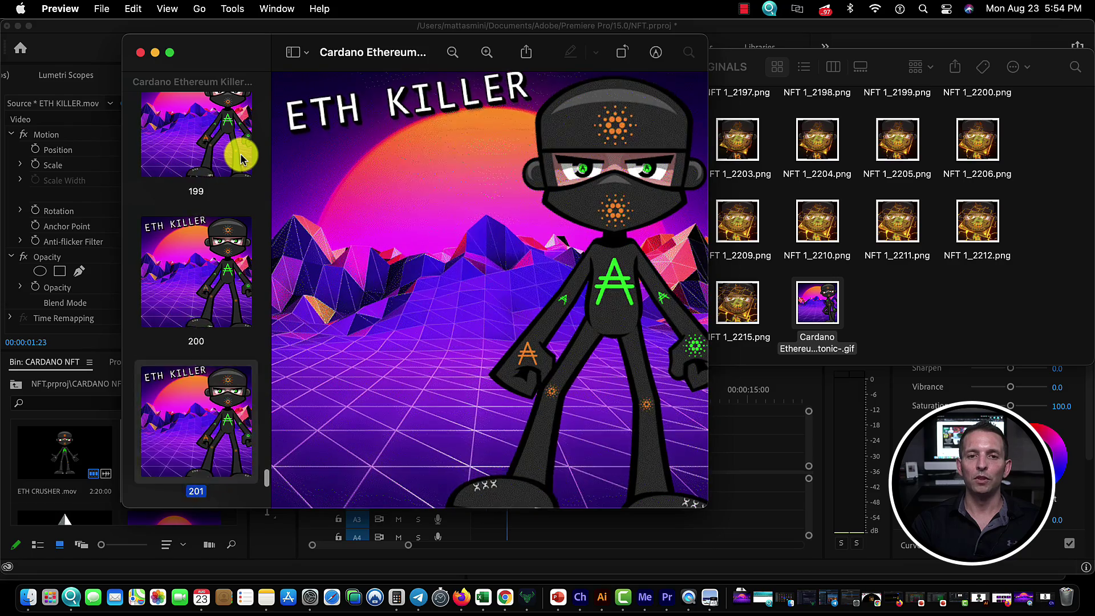
pyautogui.press('Down')
pyautogui.press('Down')
pyautogui.press('Down')
pyautogui.press('Down')
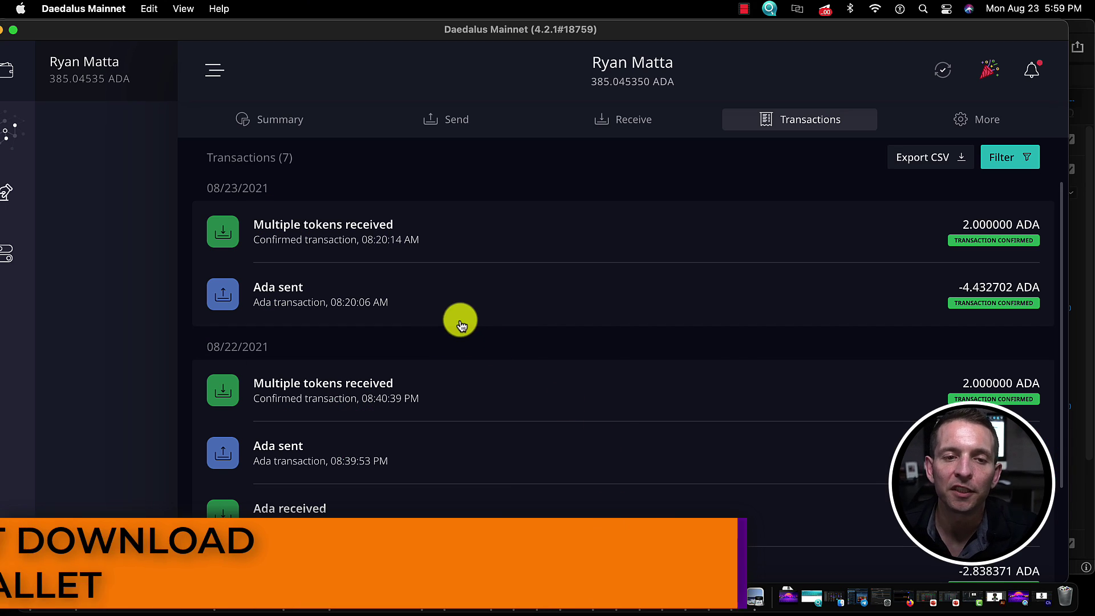
# Step: Show the Daedalus Summary with the 385.045350 ADA balance and nudge the window right
pyautogui.click(275, 119)
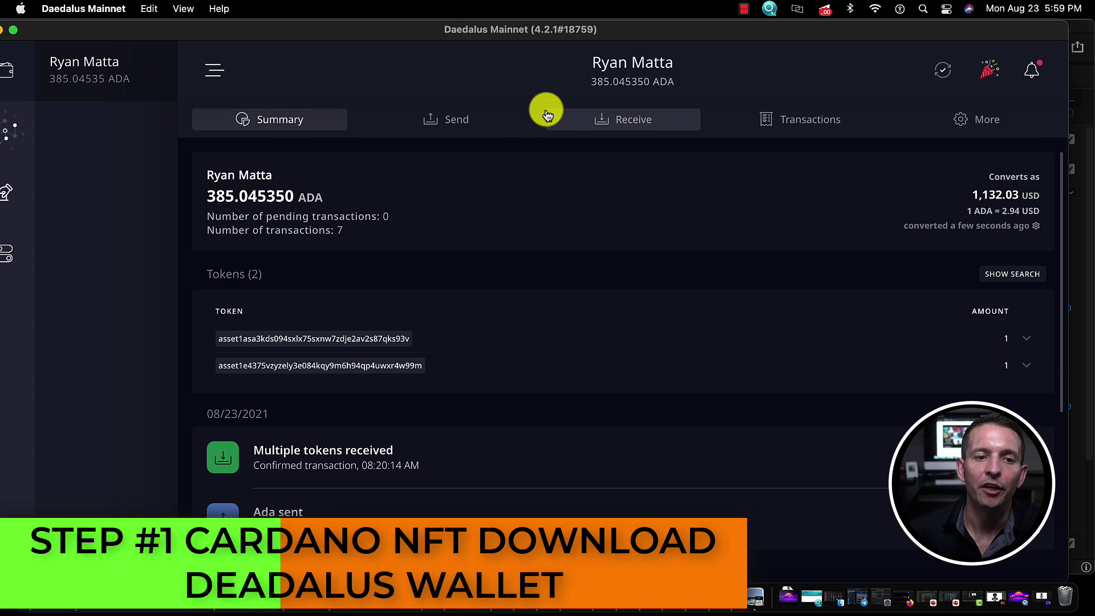
pyautogui.moveTo(398, 29); pyautogui.dragTo(420, 31)
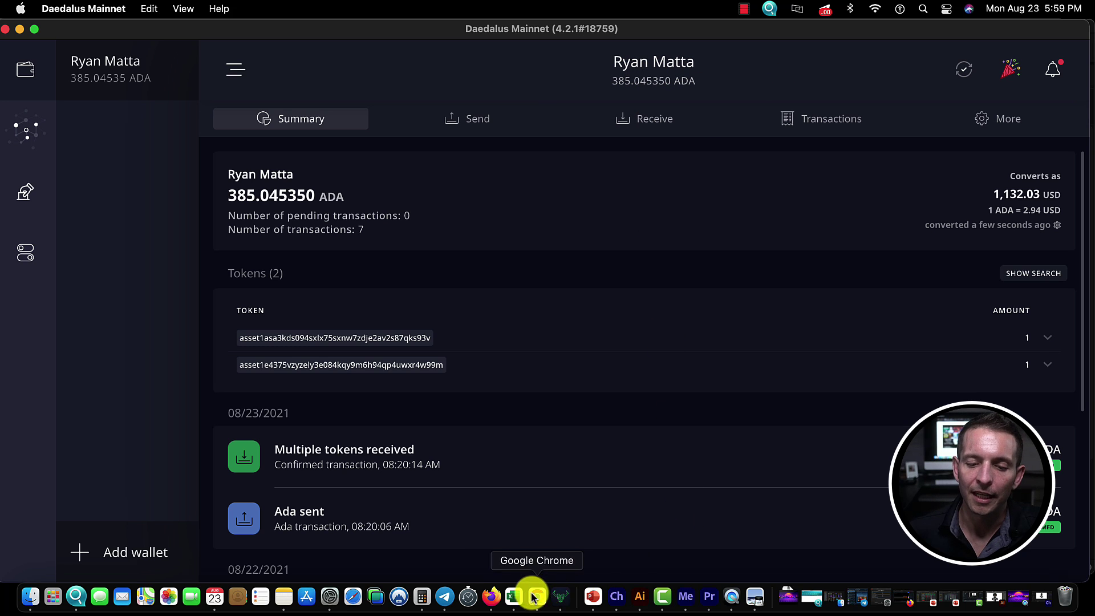
# Step: Reload the empty NFT-Maker.io Upload Image page, then return to the Daedalus wallet
pyautogui.click(490, 596)
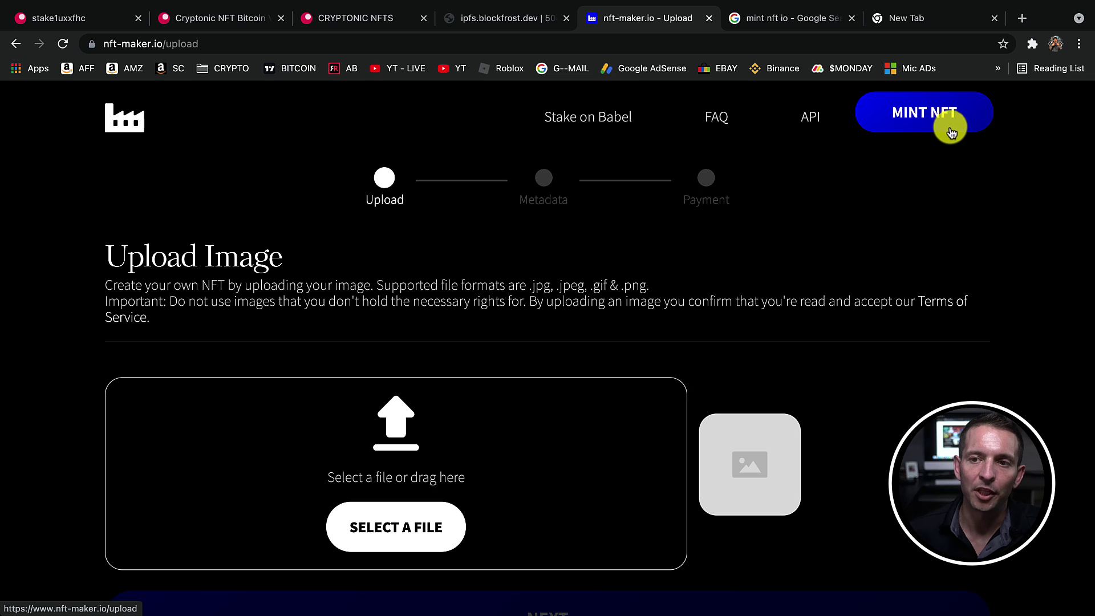
pyautogui.click(951, 132)
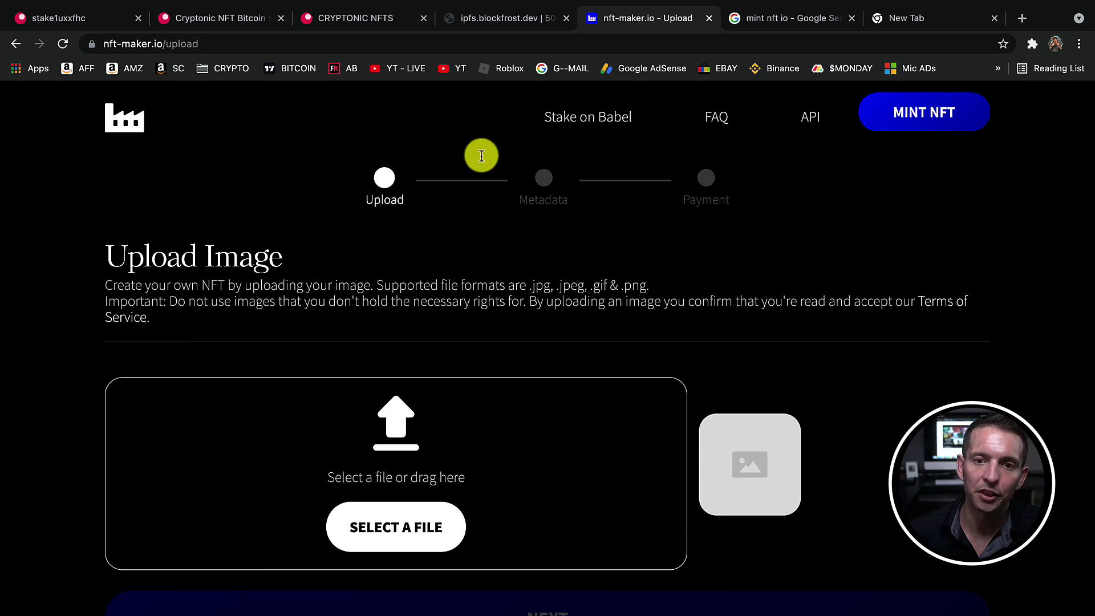
pyautogui.scroll(-2, 838, 464)
pyautogui.scroll(-1, 838, 465)
pyautogui.moveTo(785, 610)
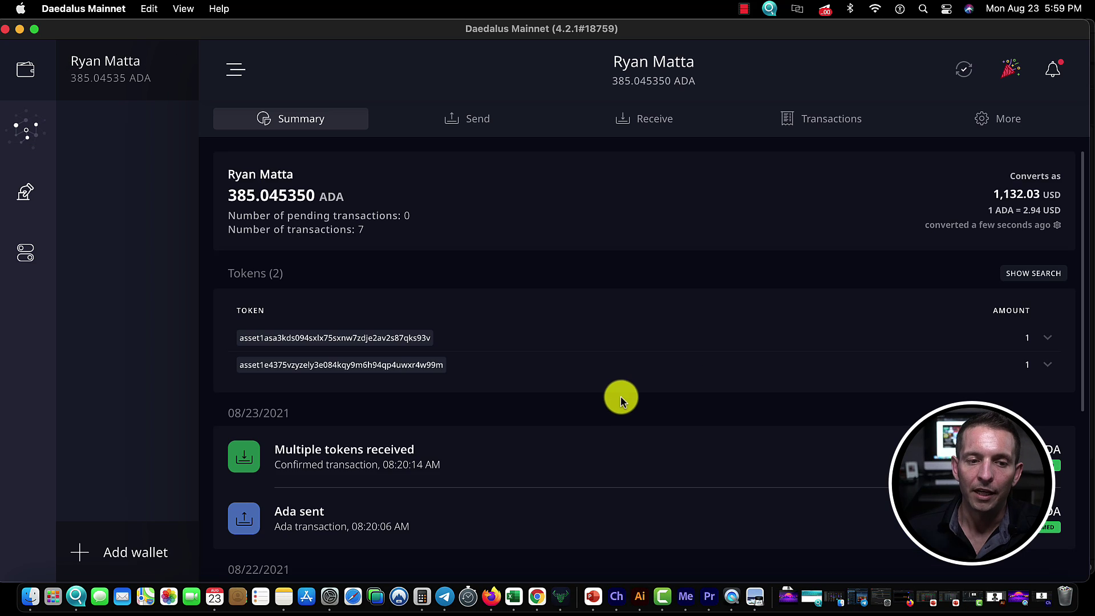
pyautogui.scroll(-5, 620, 396)
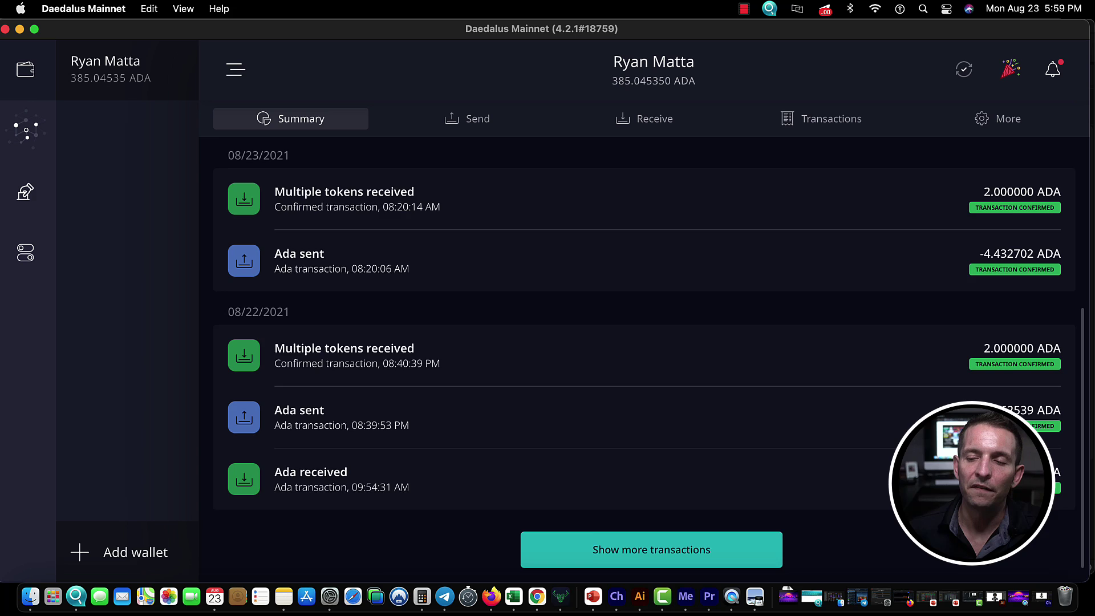
# Step: Review the two held tokens, then display the 7-transaction history
pyautogui.scroll(2, 903, 433)
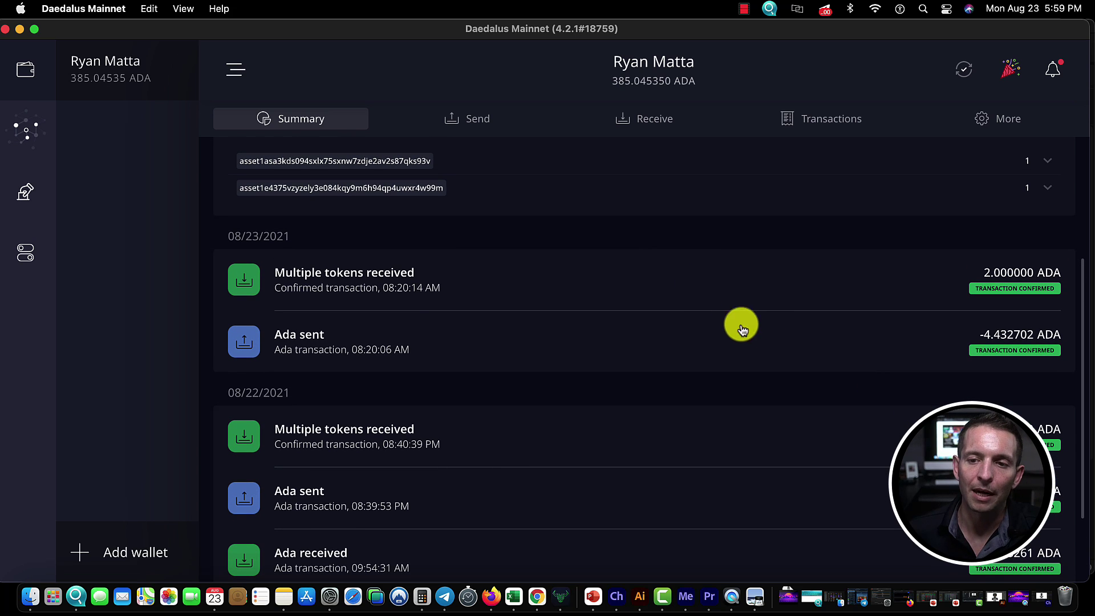
pyautogui.scroll(2, 993, 251)
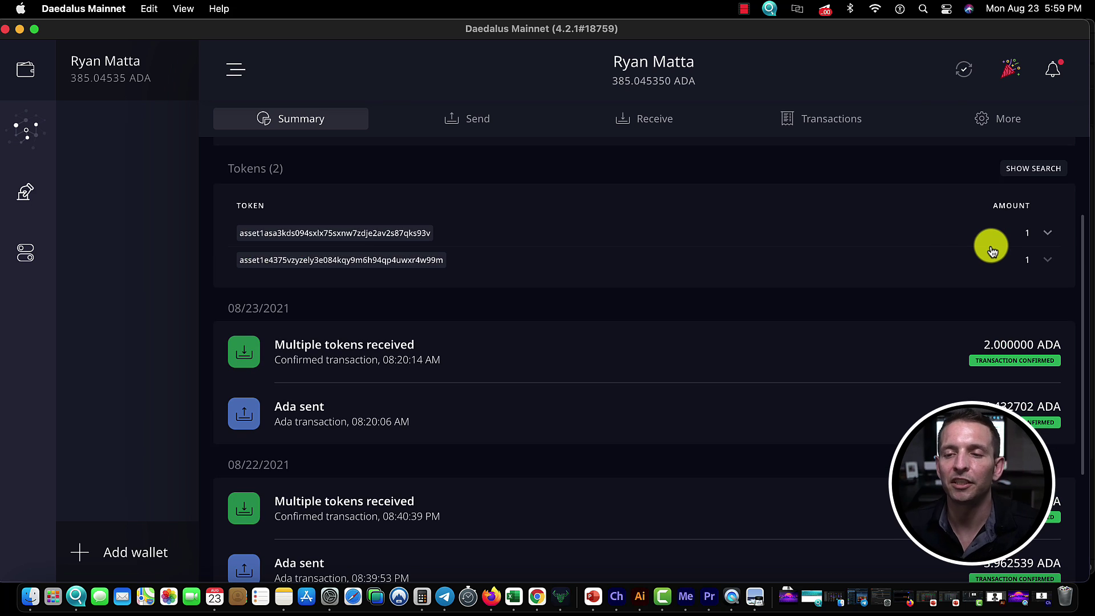
pyautogui.scroll(-4, 603, 391)
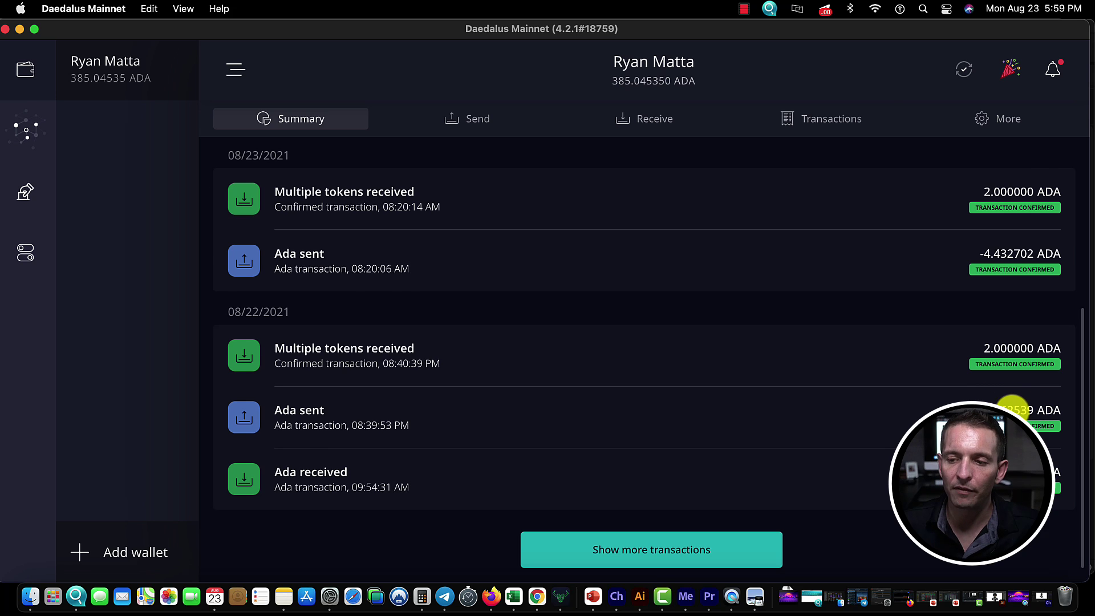
pyautogui.click(651, 549)
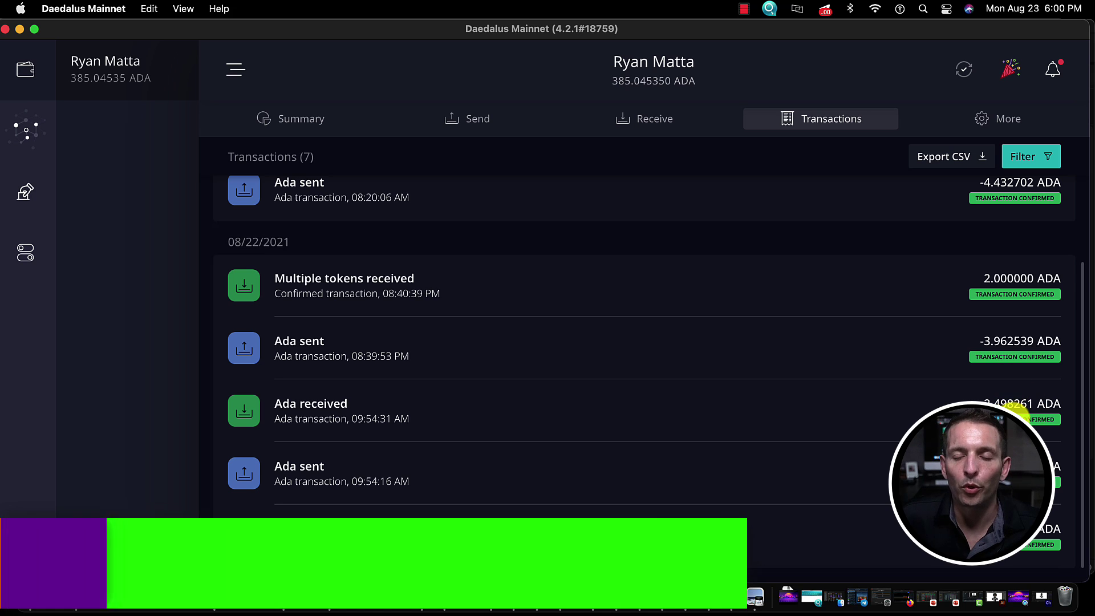
# Step: Restart the NFT-Maker.io minting upload and bring up the image file picker
pyautogui.scroll(3, 644, 342)
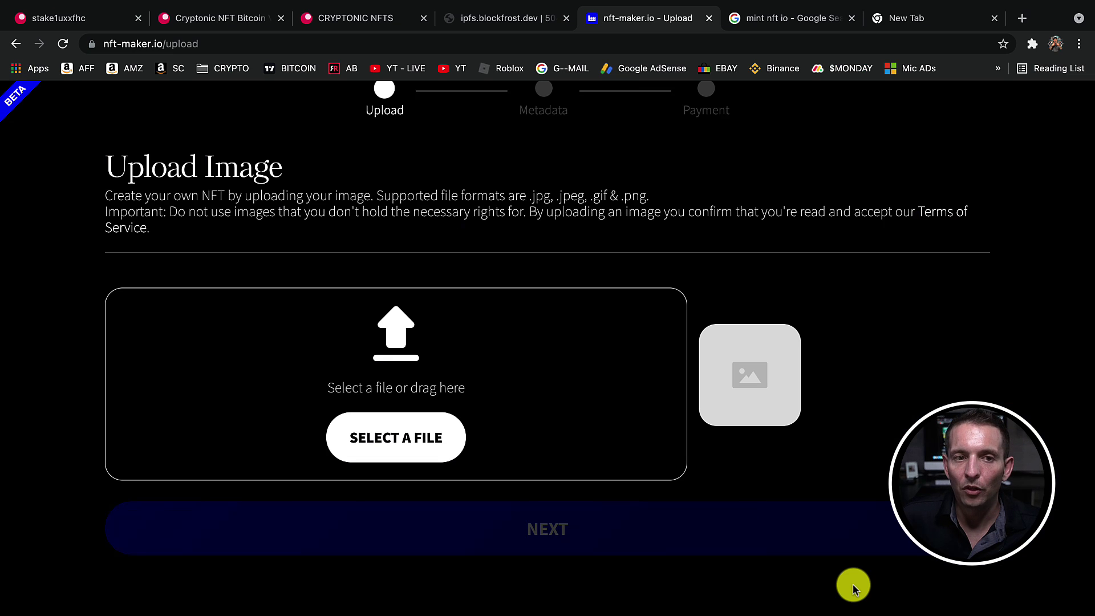
pyautogui.scroll(2, 878, 366)
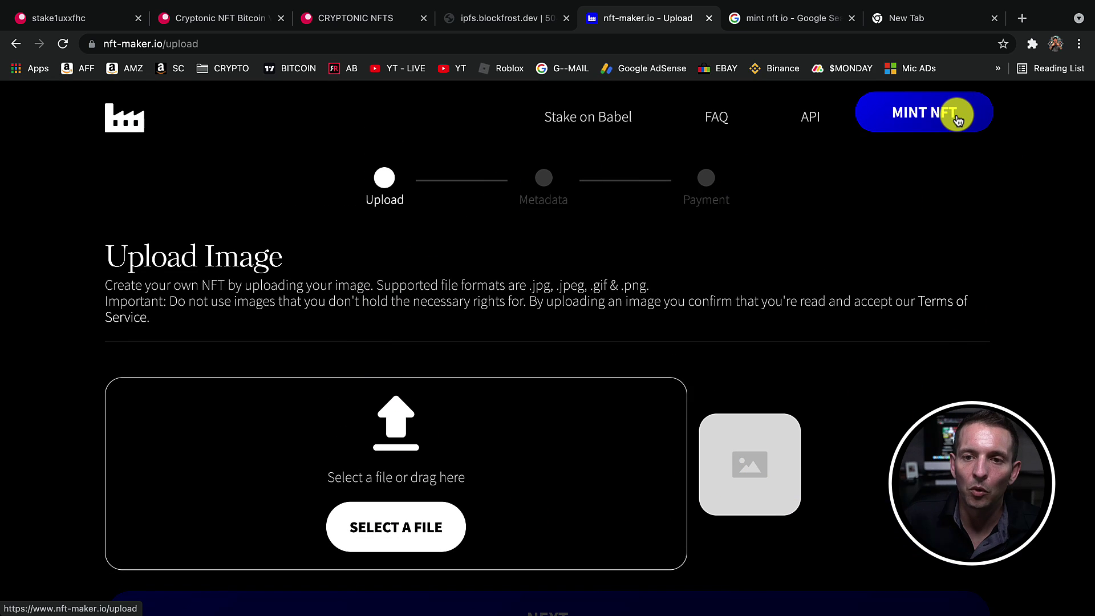
pyautogui.click(932, 122)
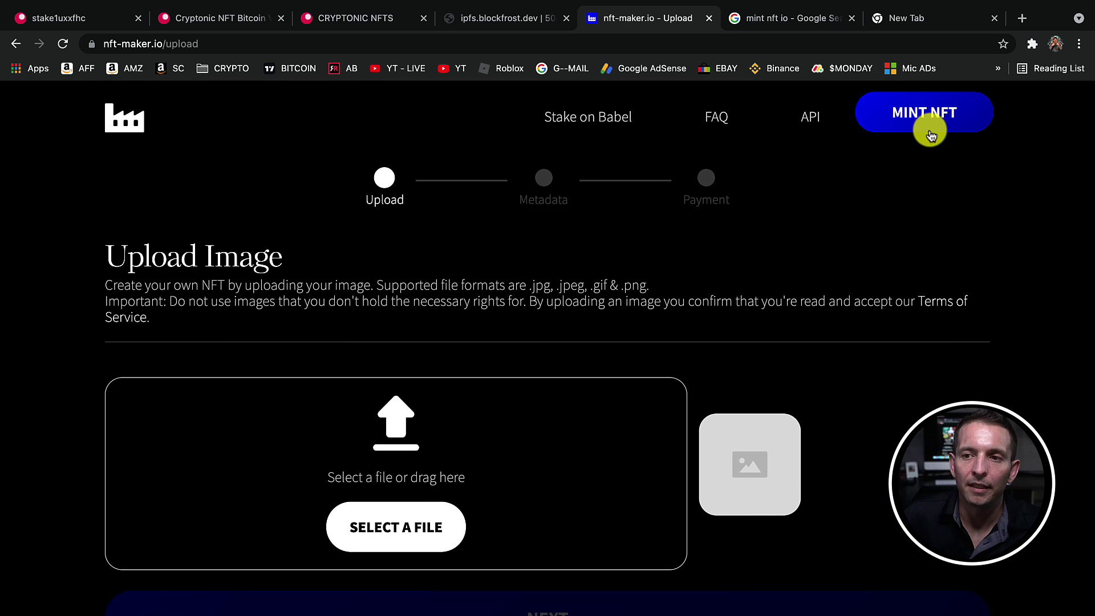
pyautogui.click(433, 520)
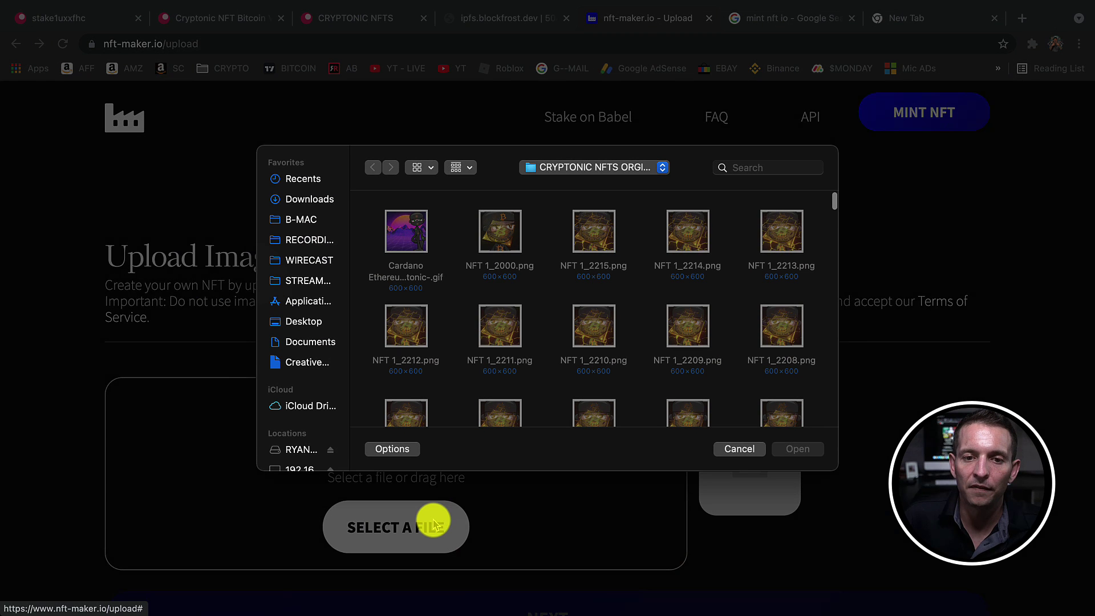
# Step: Switch the file dialog to column view and load Cardano Ethereum Killer Cryptonic-.gif
pyautogui.rightClick(407, 279)
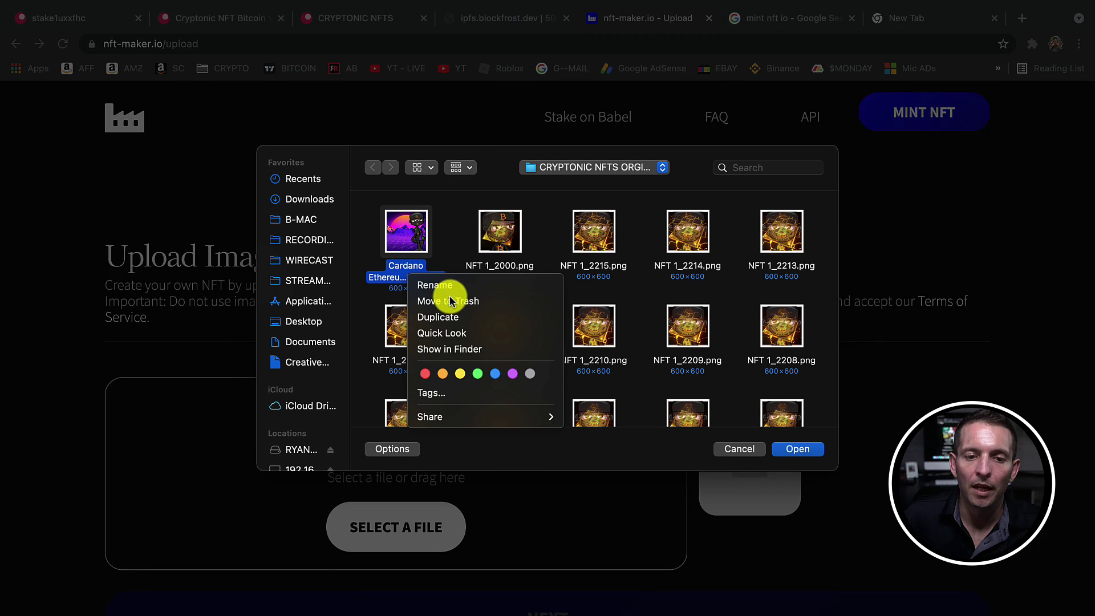
pyautogui.click(428, 167)
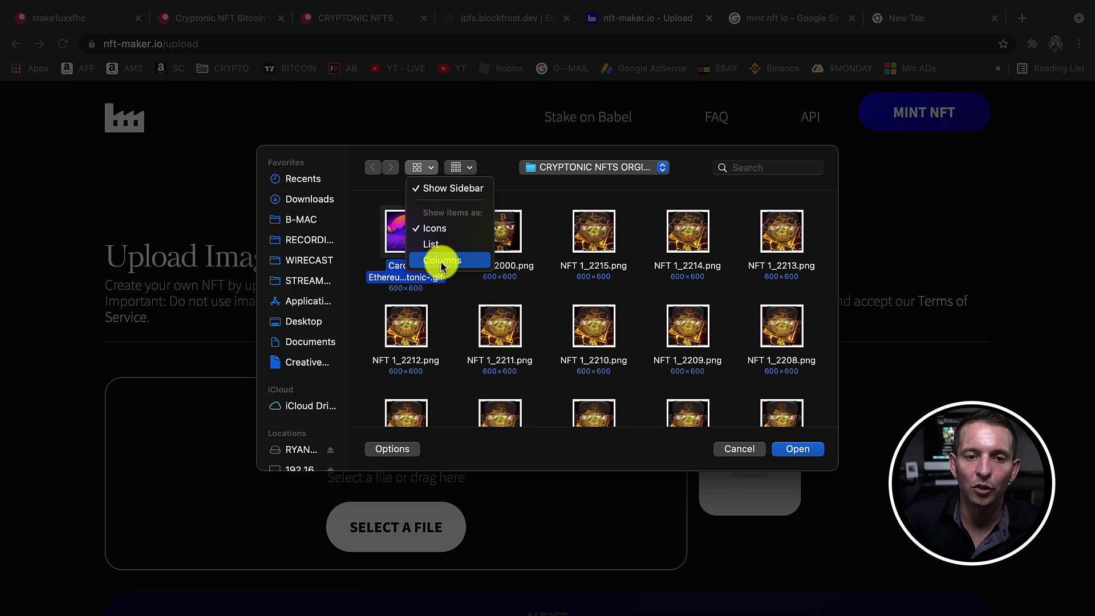
pyautogui.click(439, 259)
pyautogui.scroll(-3, 774, 410)
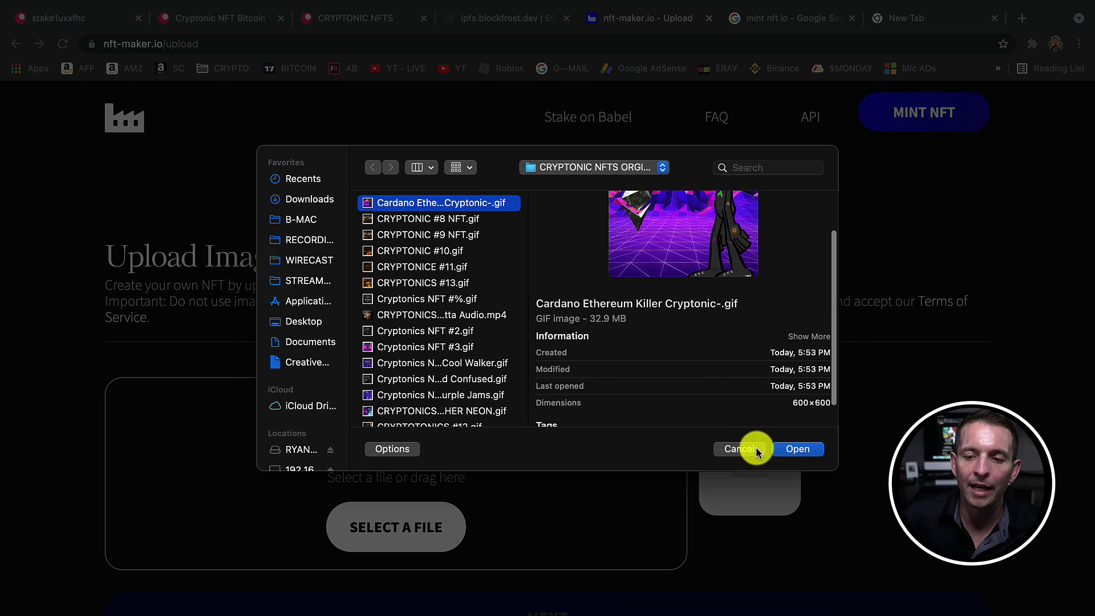
pyautogui.keyDown('super'); pyautogui.click(450, 204); pyautogui.keyUp('super')
pyautogui.click(450, 204)
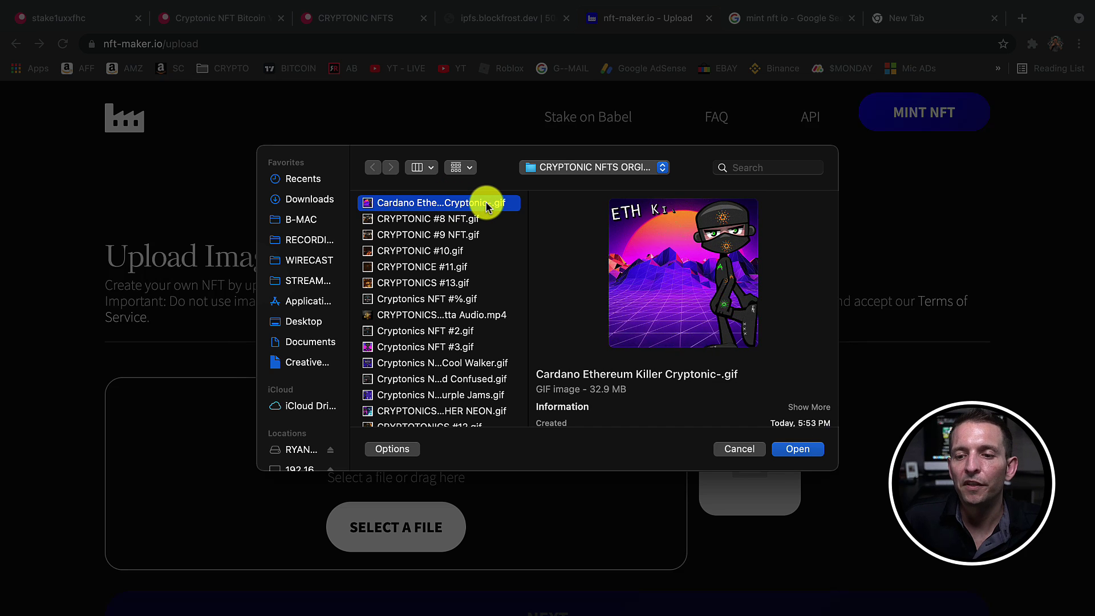
pyautogui.click(800, 449)
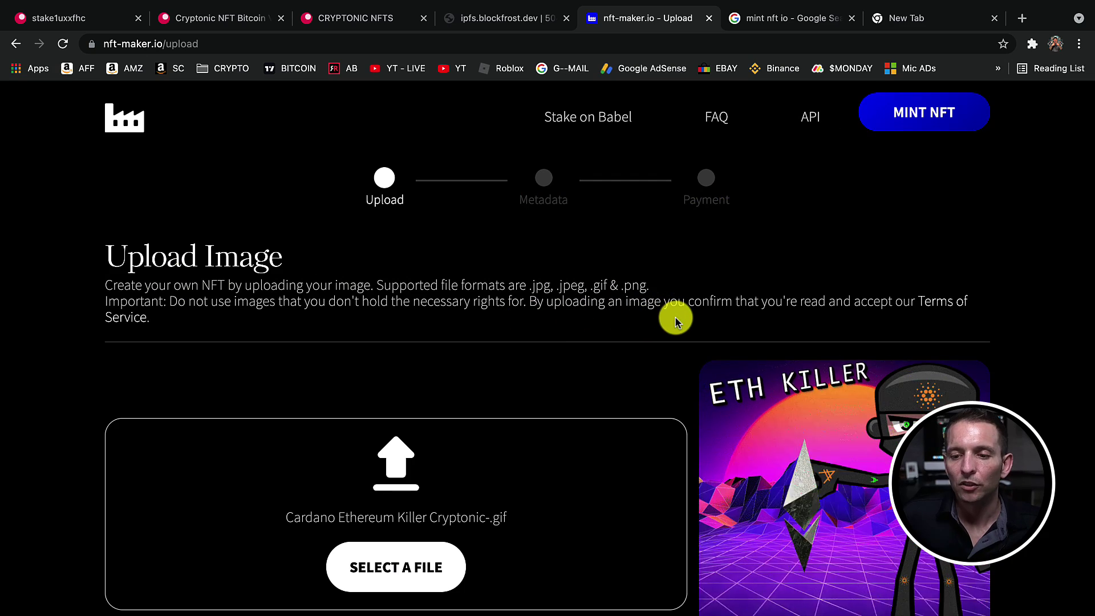
# Step: Scroll below the uploaded GIF and continue to the Add Metadata step
pyautogui.scroll(-3, 703, 326)
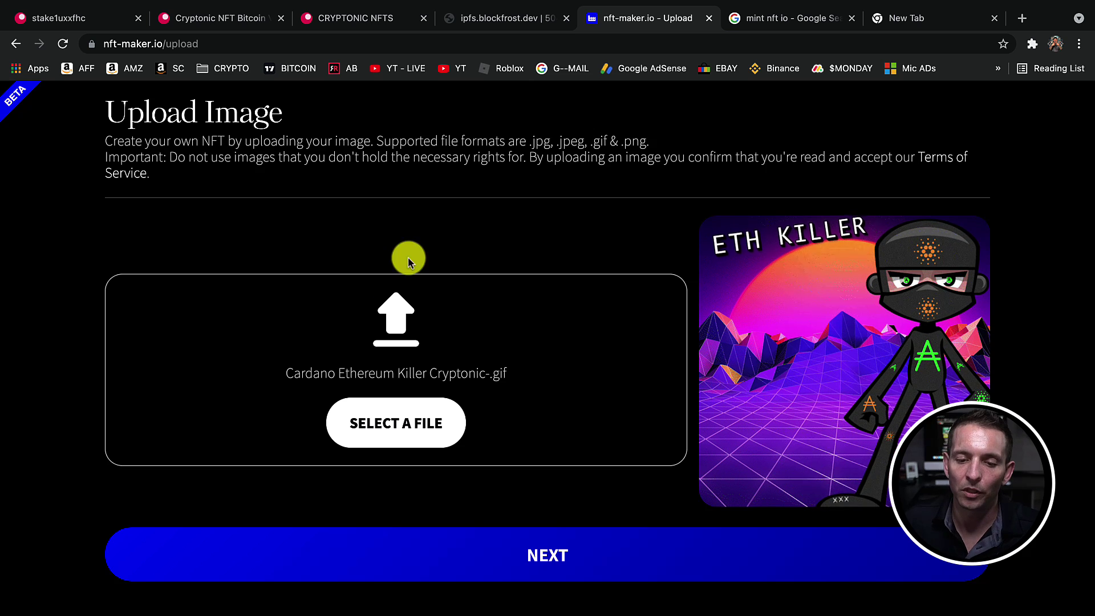
pyautogui.click(564, 543)
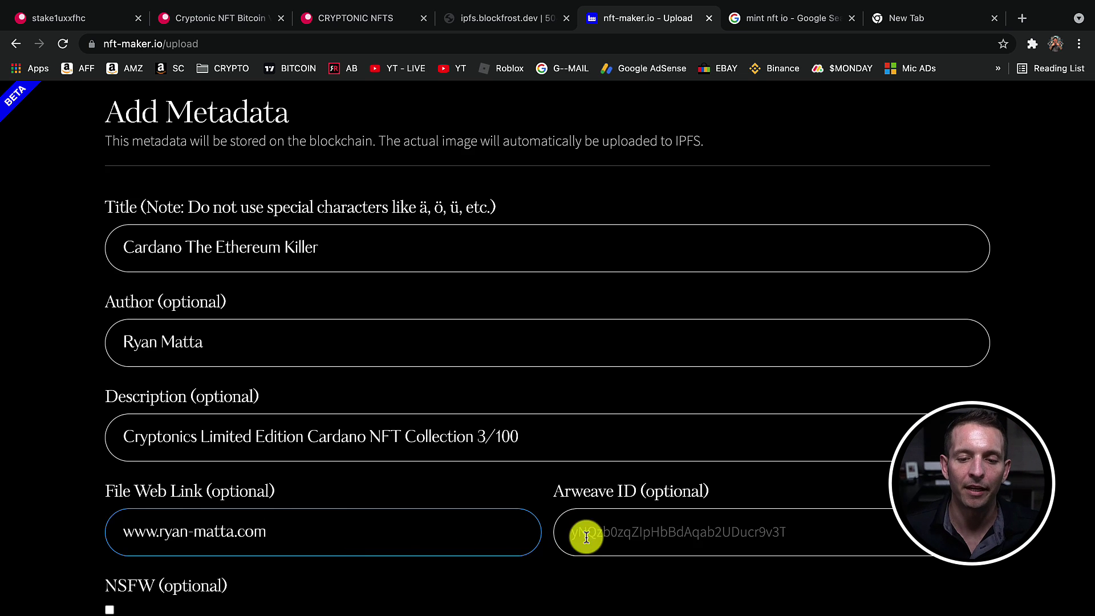
# Step: Review the Cardano The Ethereum Killer metadata form and submit it to reach payment
pyautogui.click(627, 536)
pyautogui.scroll(-1, 727, 501)
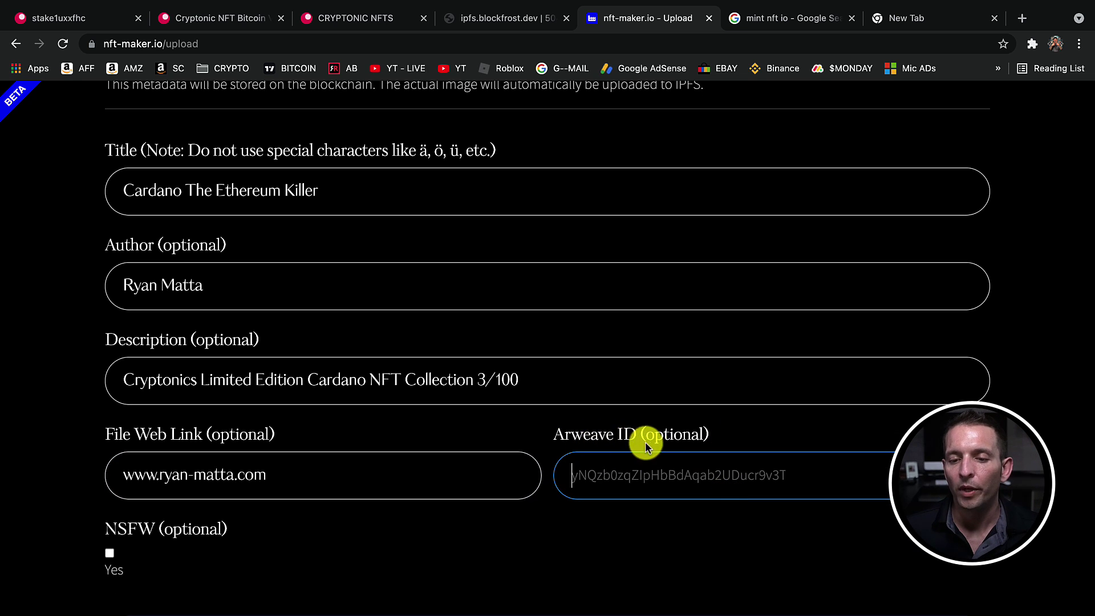
pyautogui.scroll(-1, 631, 479)
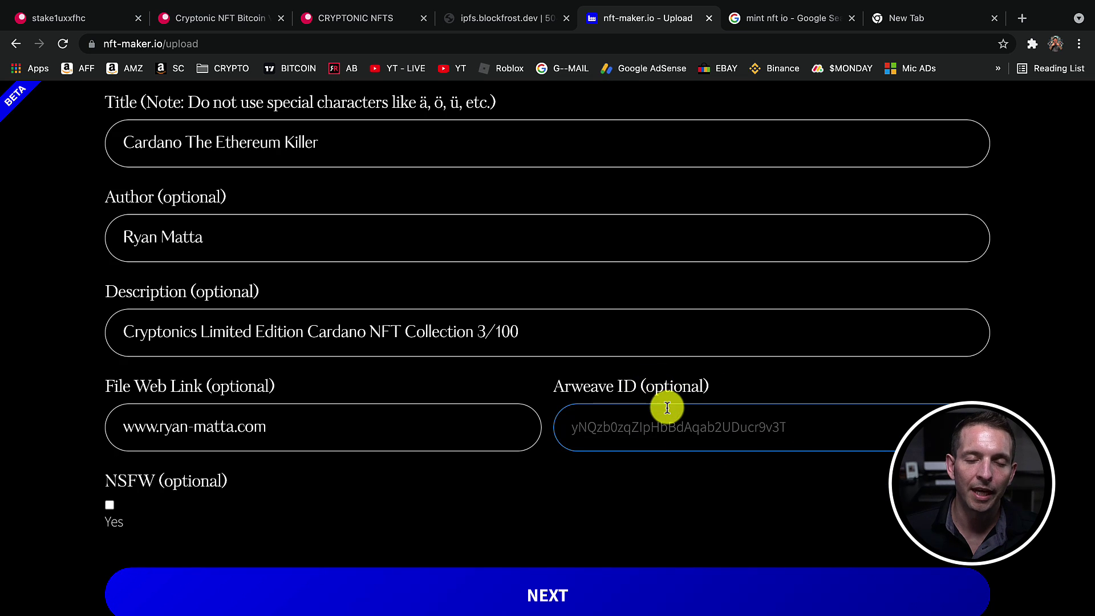
pyautogui.scroll(4, 671, 405)
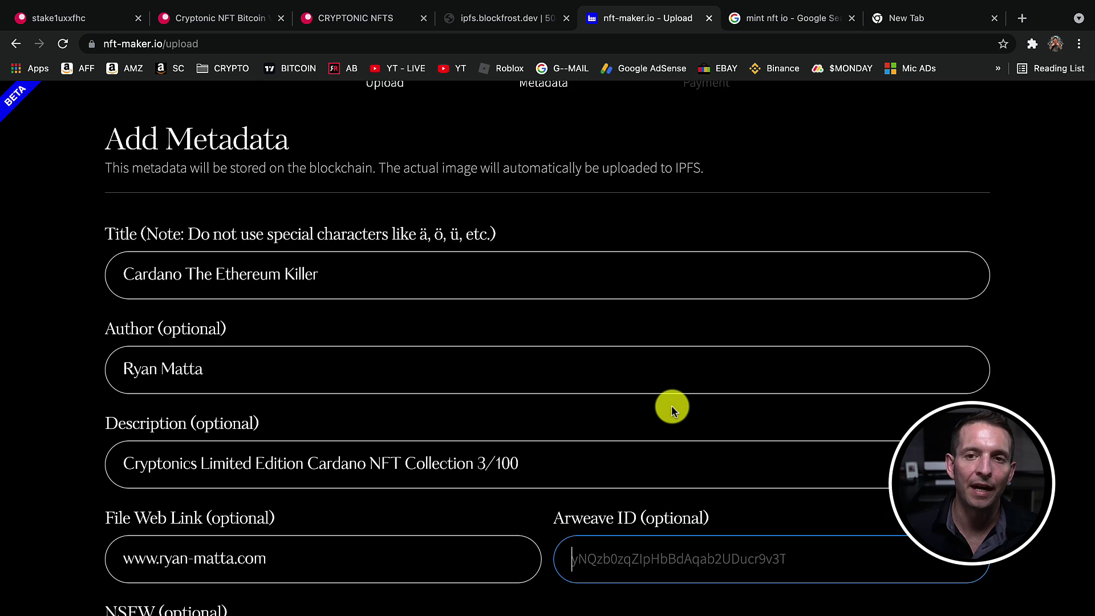
pyautogui.scroll(1, 671, 405)
pyautogui.scroll(-5, 671, 405)
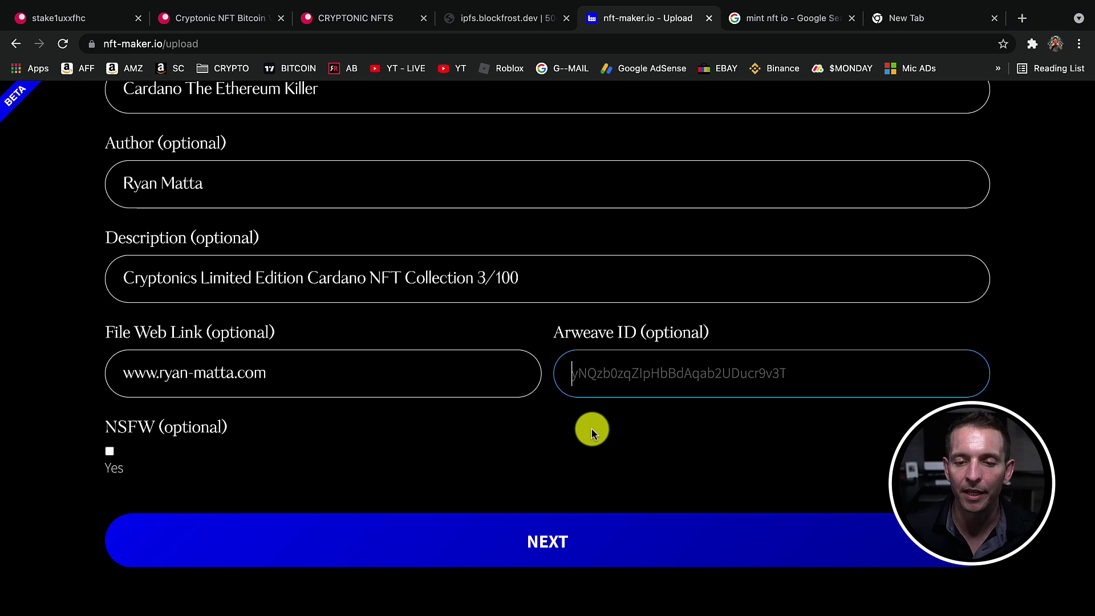
pyautogui.scroll(-3, 587, 447)
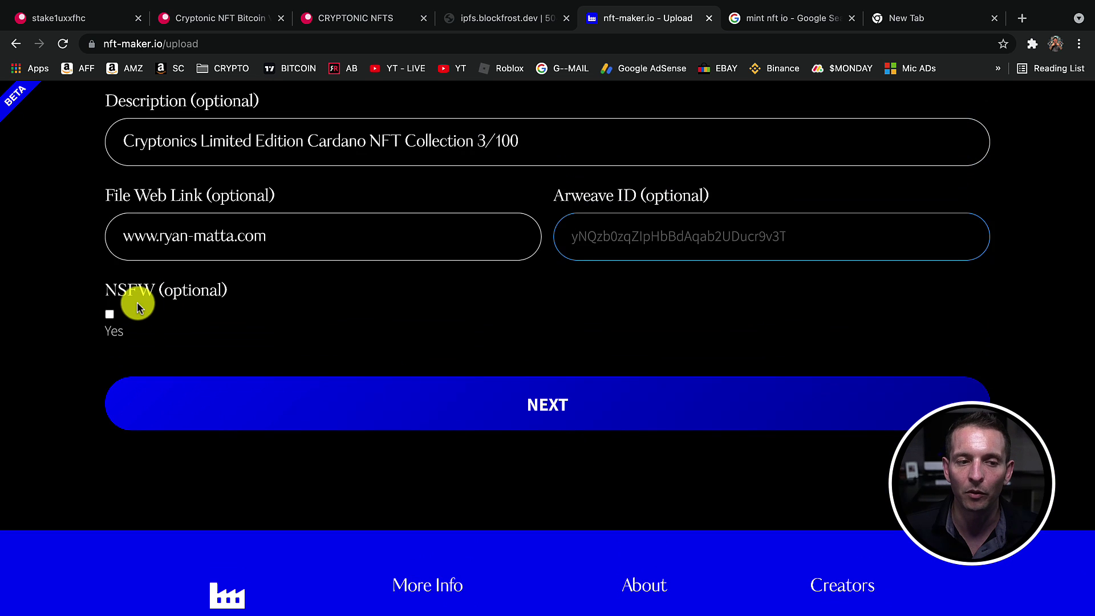
pyautogui.click(574, 408)
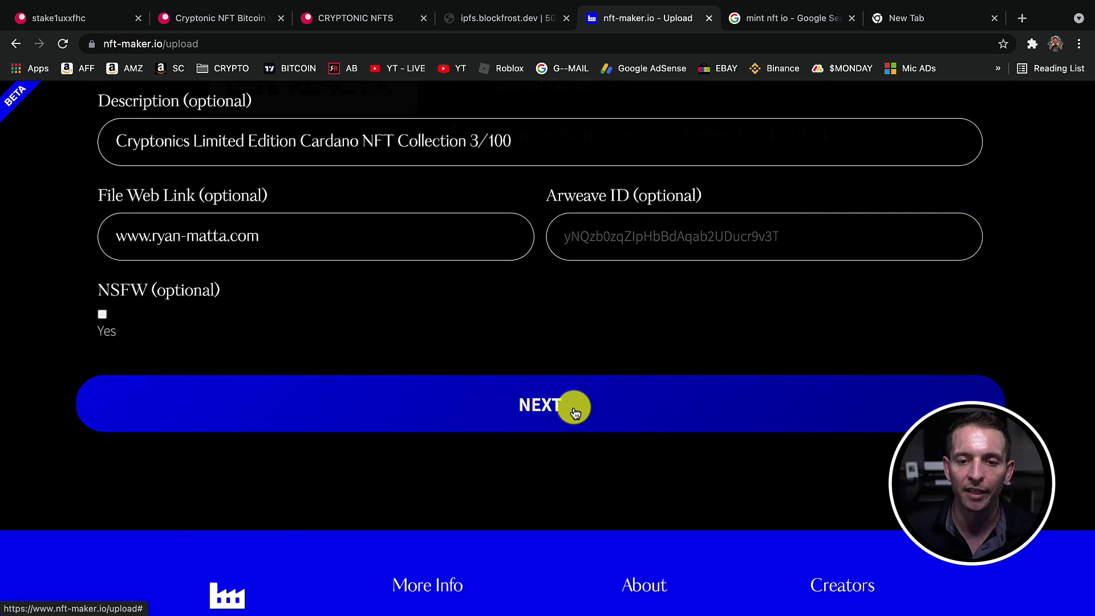
pyautogui.scroll(2, 612, 409)
pyautogui.scroll(-1, 571, 256)
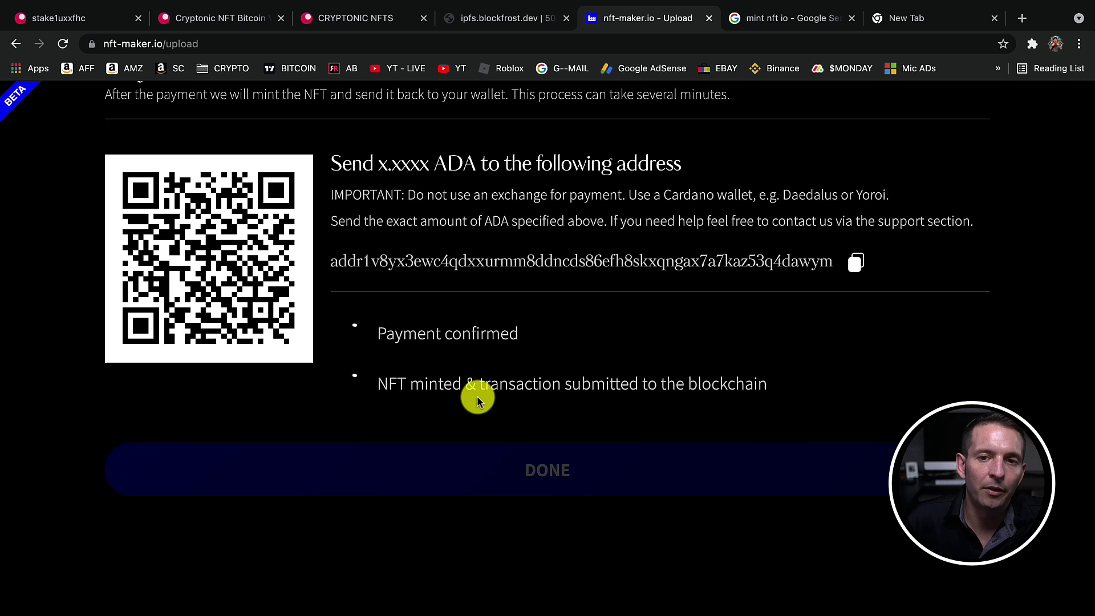
# Step: Copy the nft-maker deposit address into the Daedalus send form
pyautogui.moveTo(433, 165); pyautogui.dragTo(384, 165)
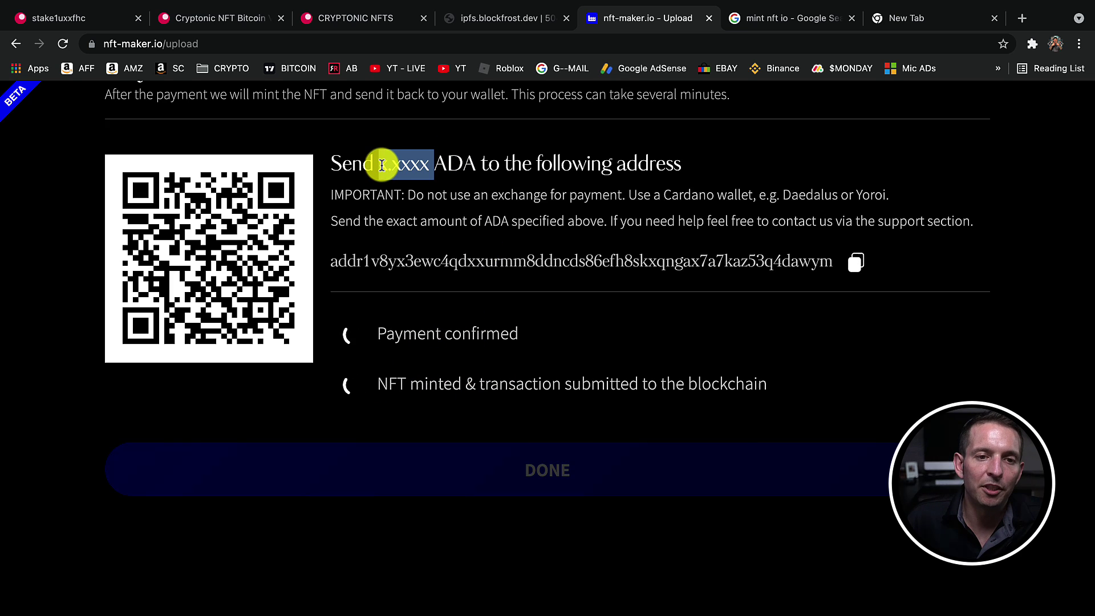
pyautogui.doubleClick(445, 165)
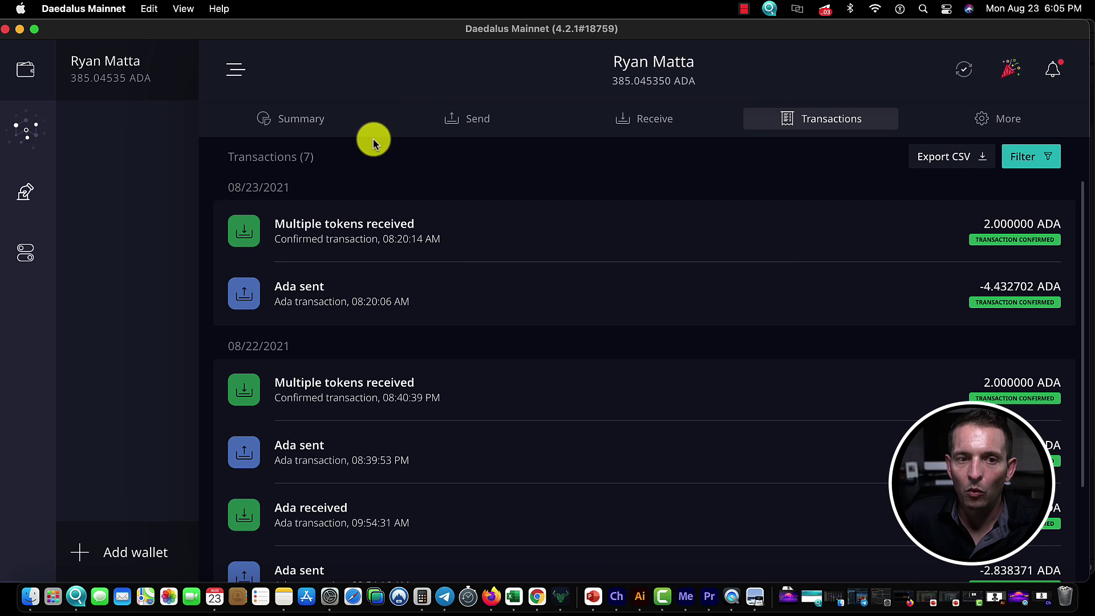
pyautogui.click(489, 115)
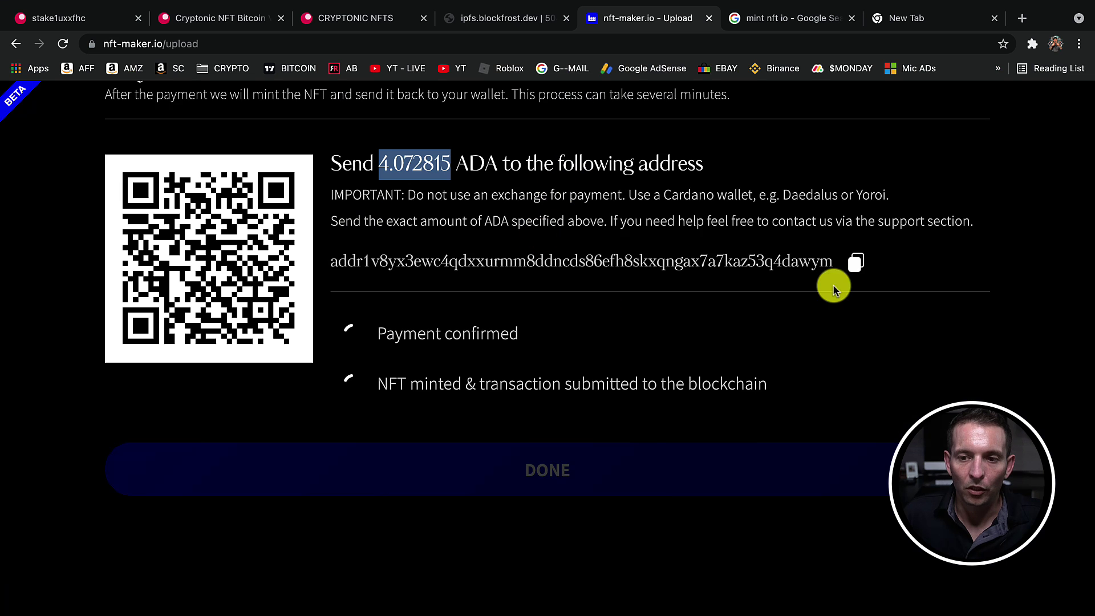
pyautogui.click(864, 264)
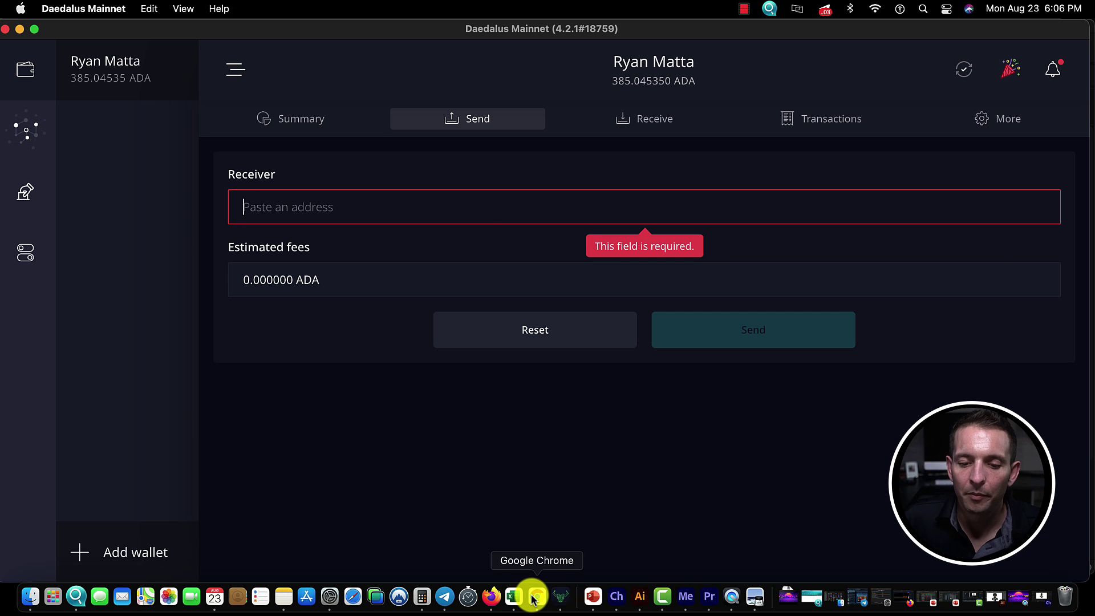
pyautogui.click(537, 599)
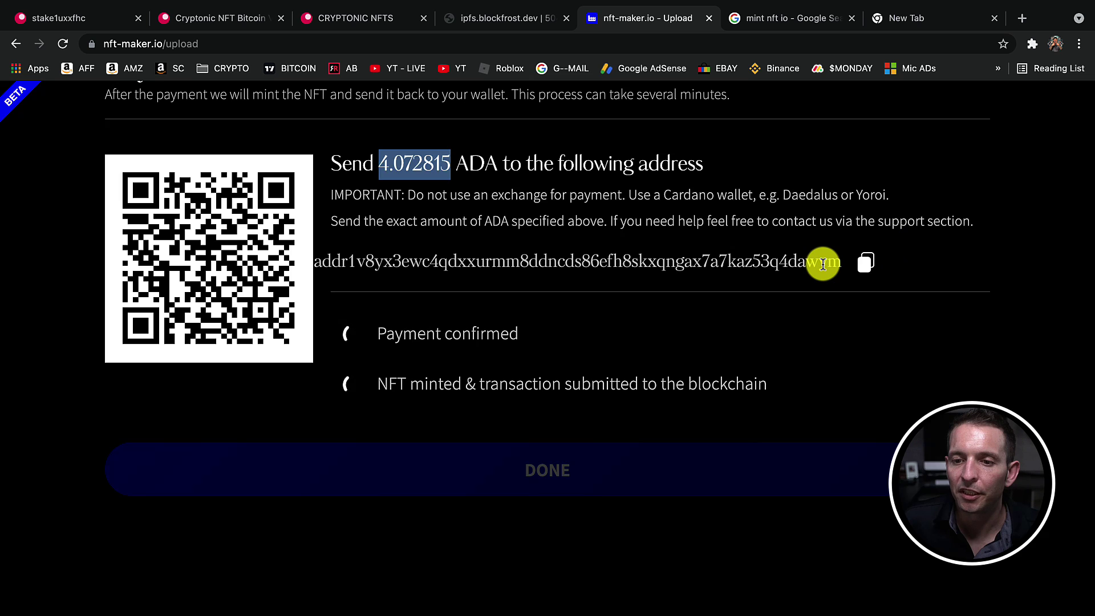
pyautogui.moveTo(842, 261); pyautogui.dragTo(316, 266)
pyautogui.click(316, 266)
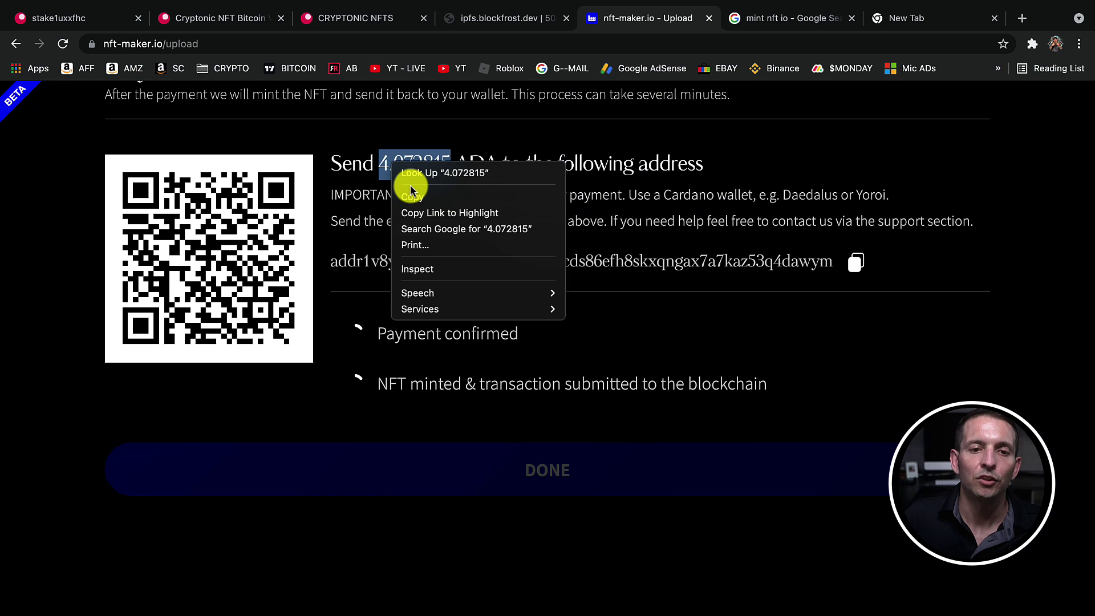
# Step: Enter the 4.072815 ADA amount in Daedalus and confirm the payment
pyautogui.click(411, 197)
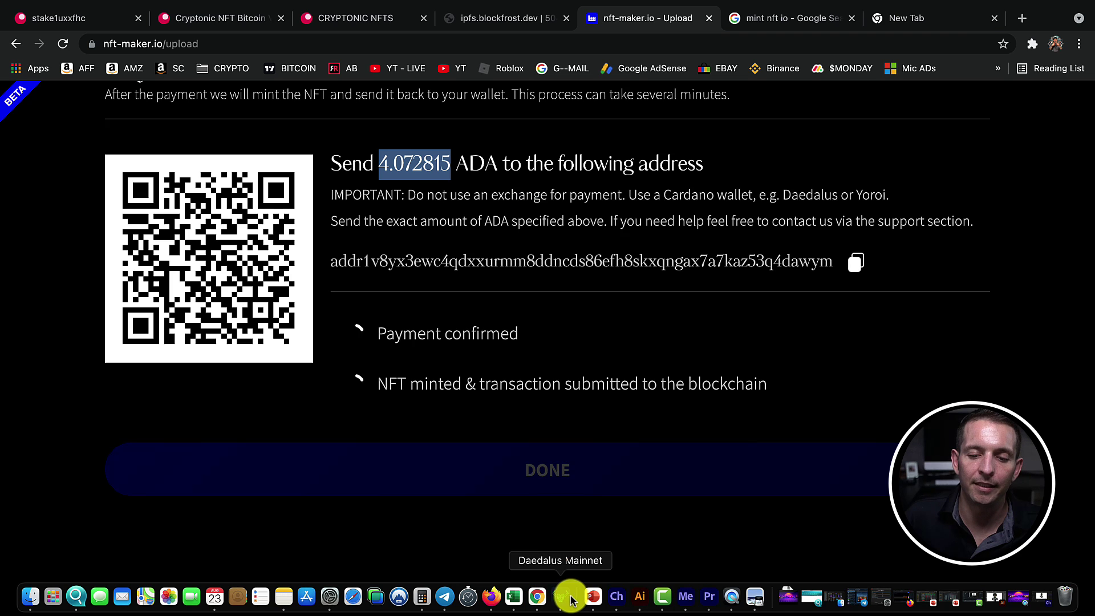
pyautogui.click(566, 598)
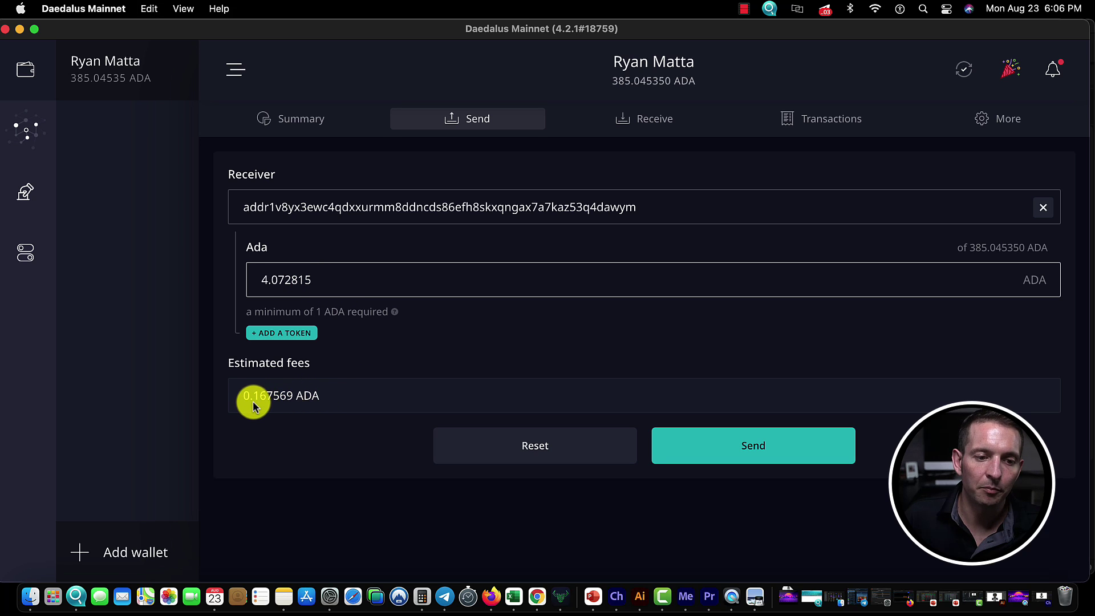
pyautogui.click(759, 453)
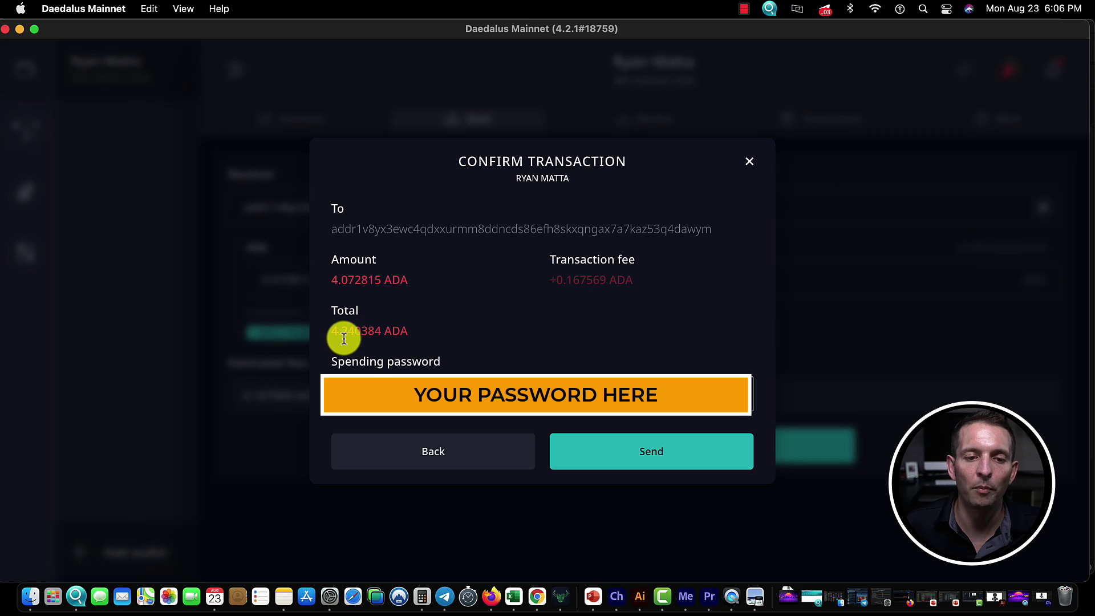
pyautogui.click(666, 460)
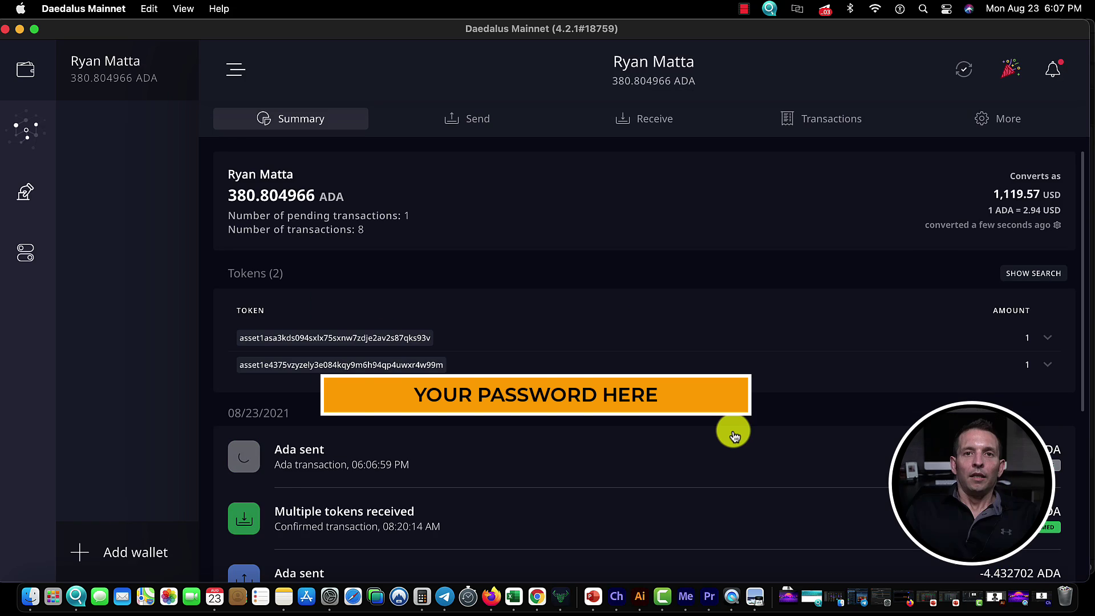
# Step: Wait for payment confirmation and minting, then finish to view the minted NFT
pyautogui.scroll(-3, 392, 479)
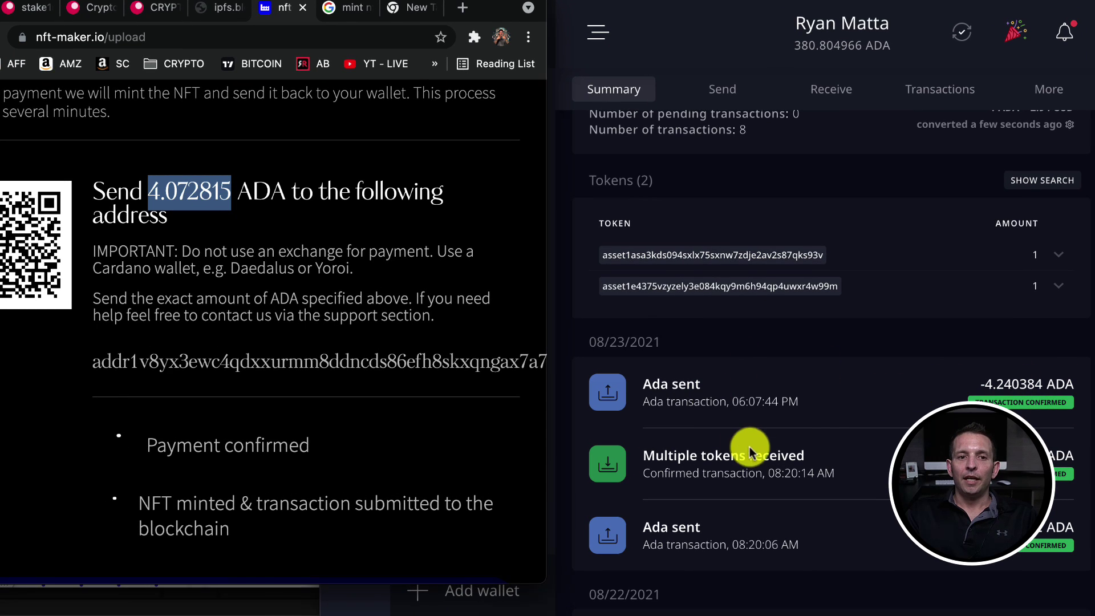
pyautogui.click(477, 419)
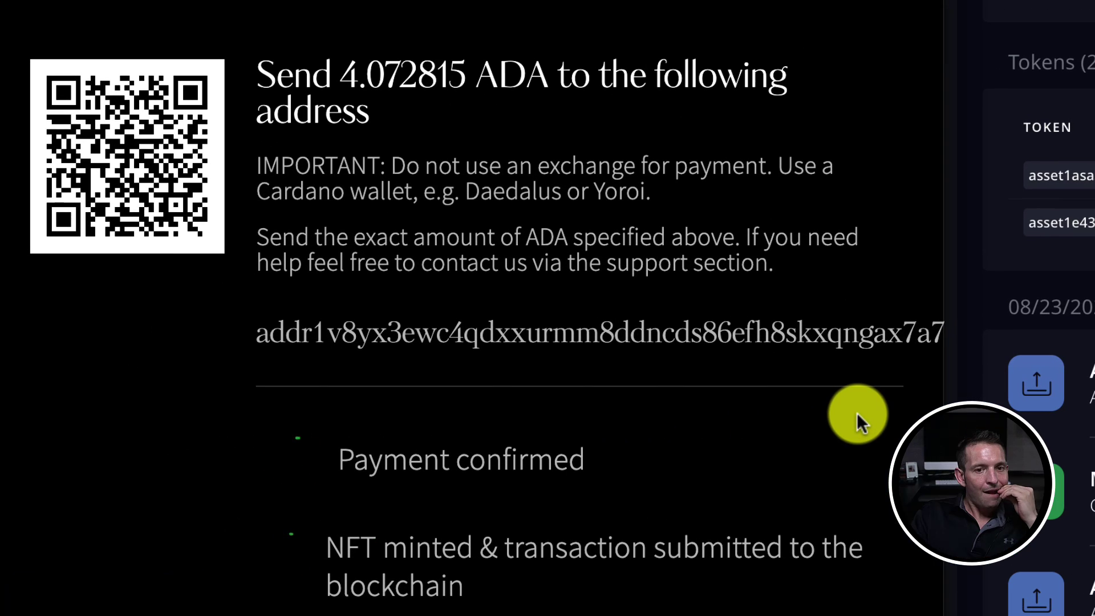
pyautogui.scroll(-3, 638, 463)
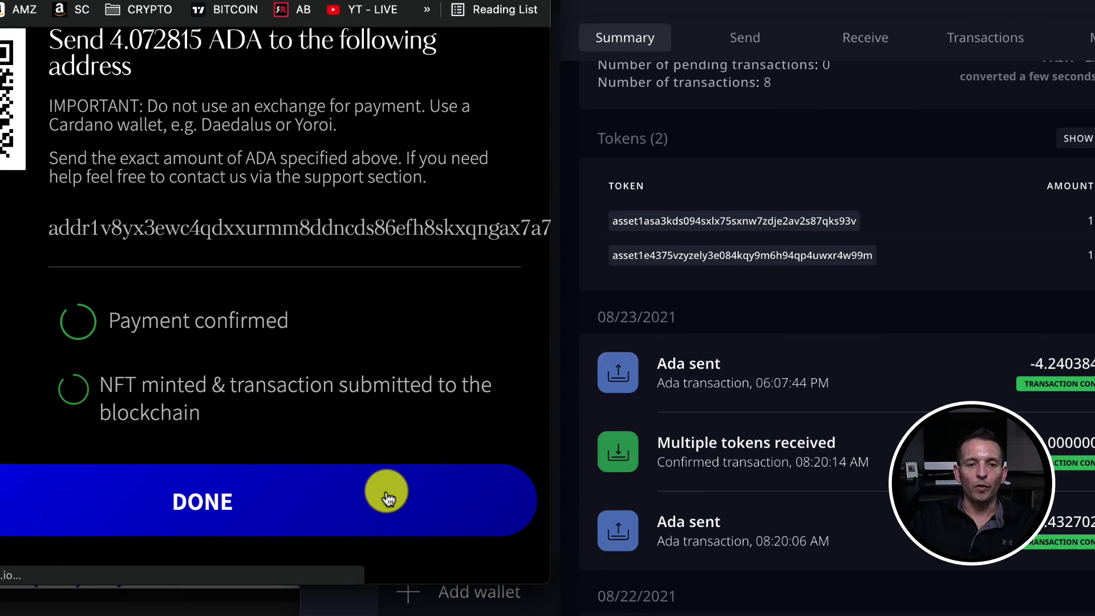
pyautogui.click(386, 497)
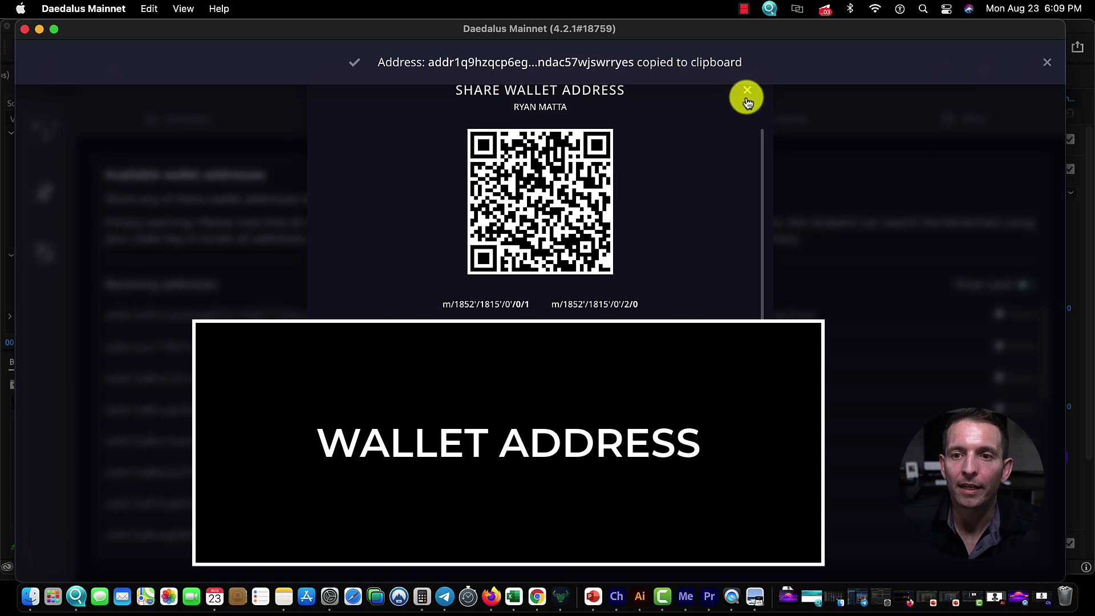
# Step: Close the Share Wallet Address dialog once the receive address is copied
pyautogui.click(747, 93)
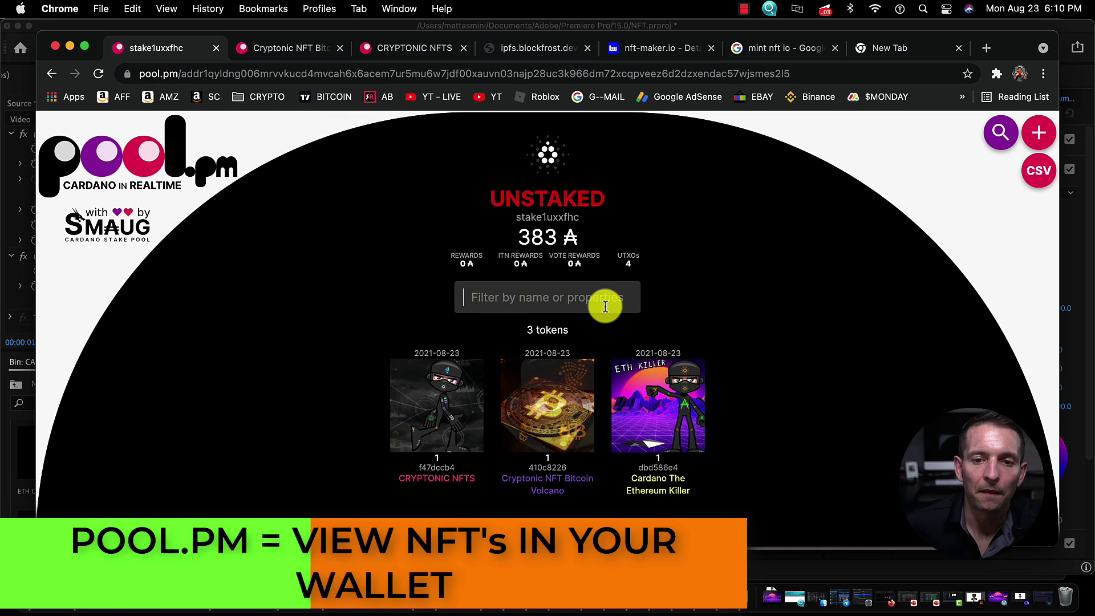
# Step: Look up the pasted wallet address in pool.pm's search
pyautogui.click(998, 130)
pyautogui.rightClick(399, 267)
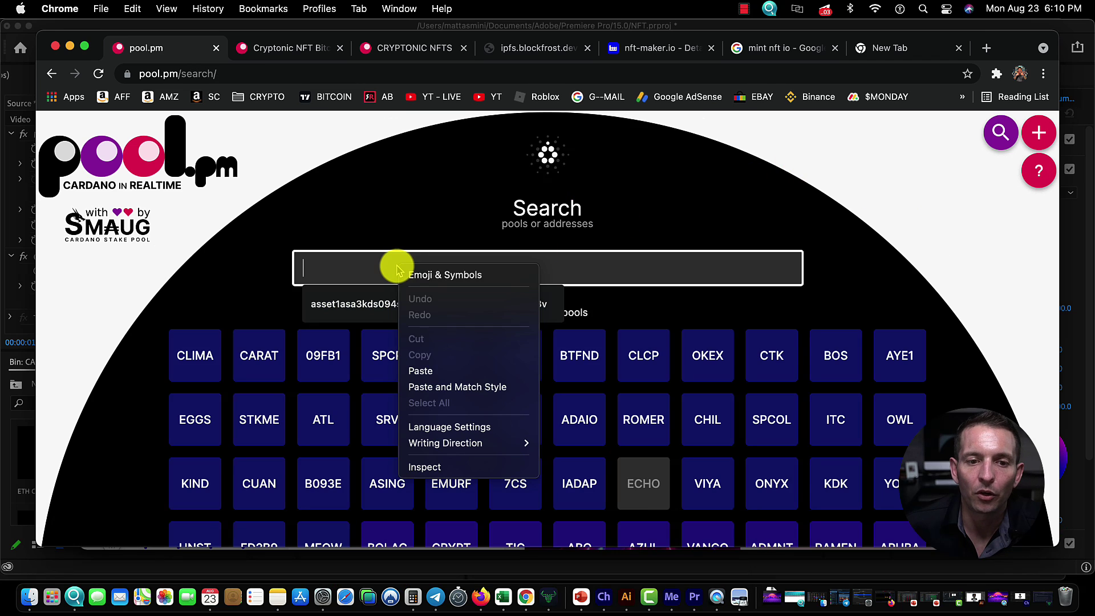
pyautogui.click(427, 368)
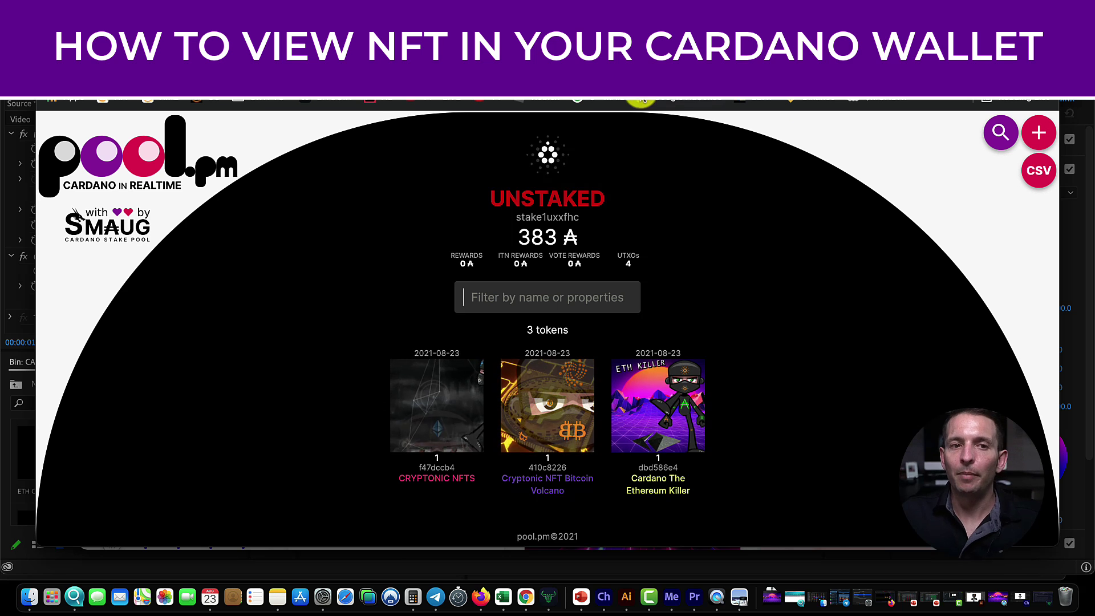
# Step: Search Google for cnft in a new tab, open CNFT.IO and bookmark it
pyautogui.press('super+t')
pyautogui.write('cn')
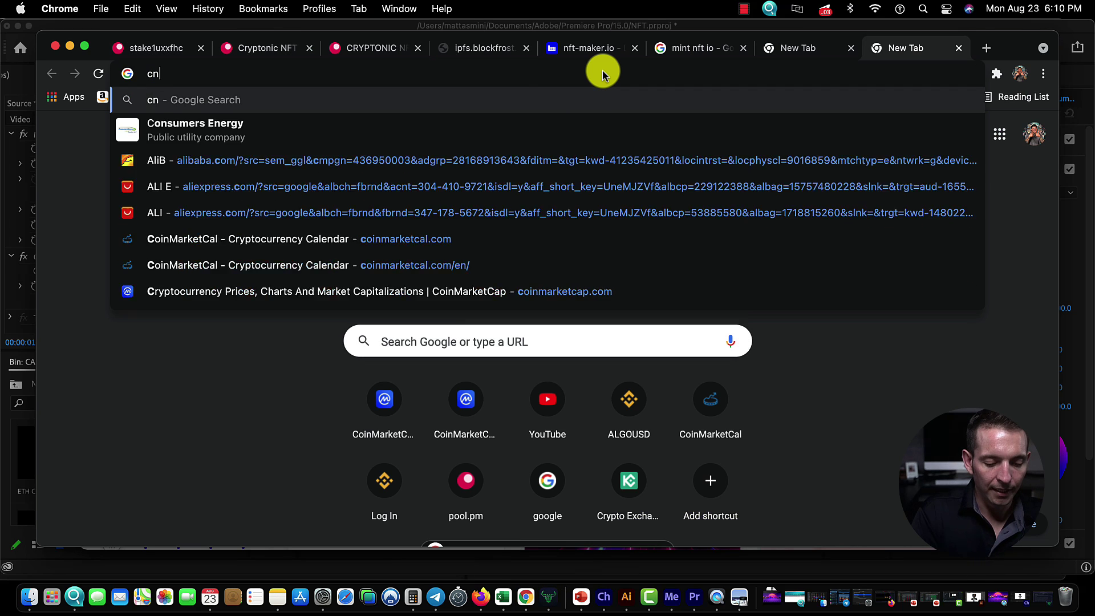
pyautogui.write('ft')
pyautogui.press('Return')
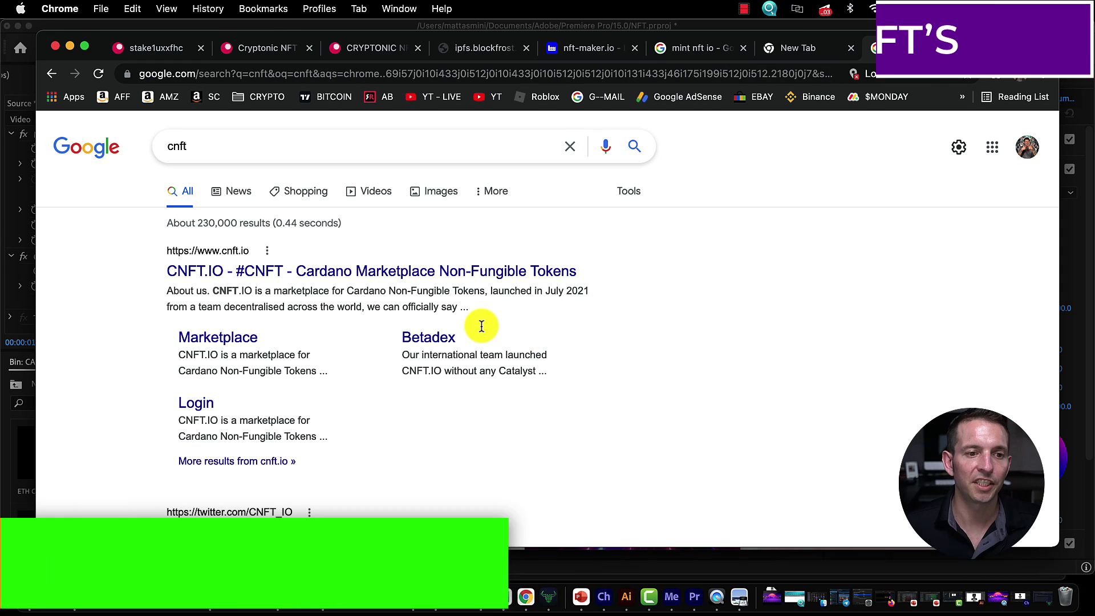
pyautogui.click(271, 276)
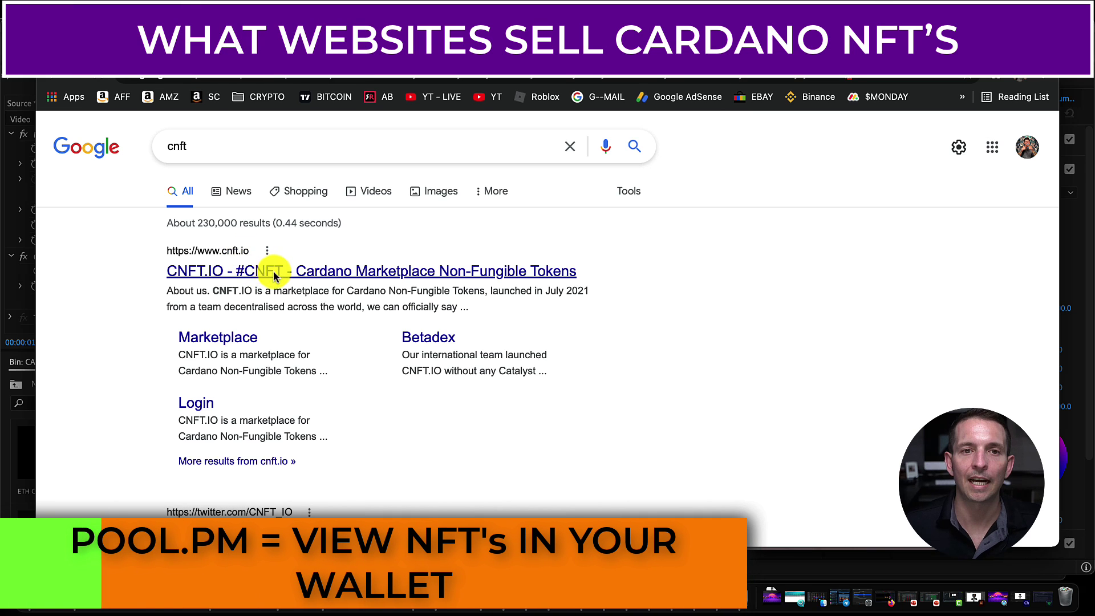
pyautogui.press('super+d')
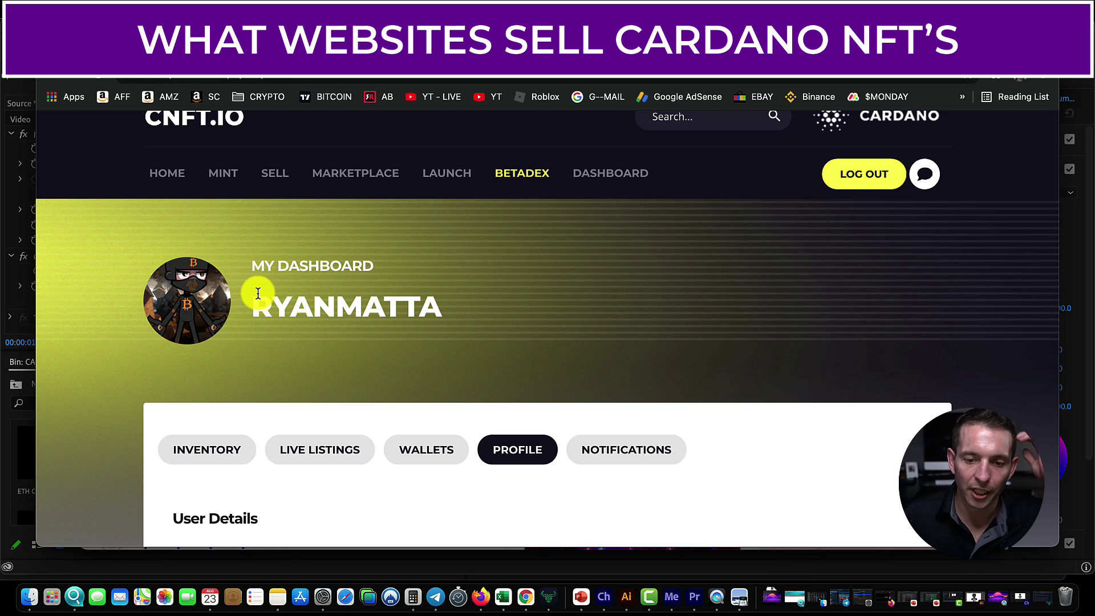
# Step: Go to the selling area of the CNFT.io account
pyautogui.scroll(-10, 454, 420)
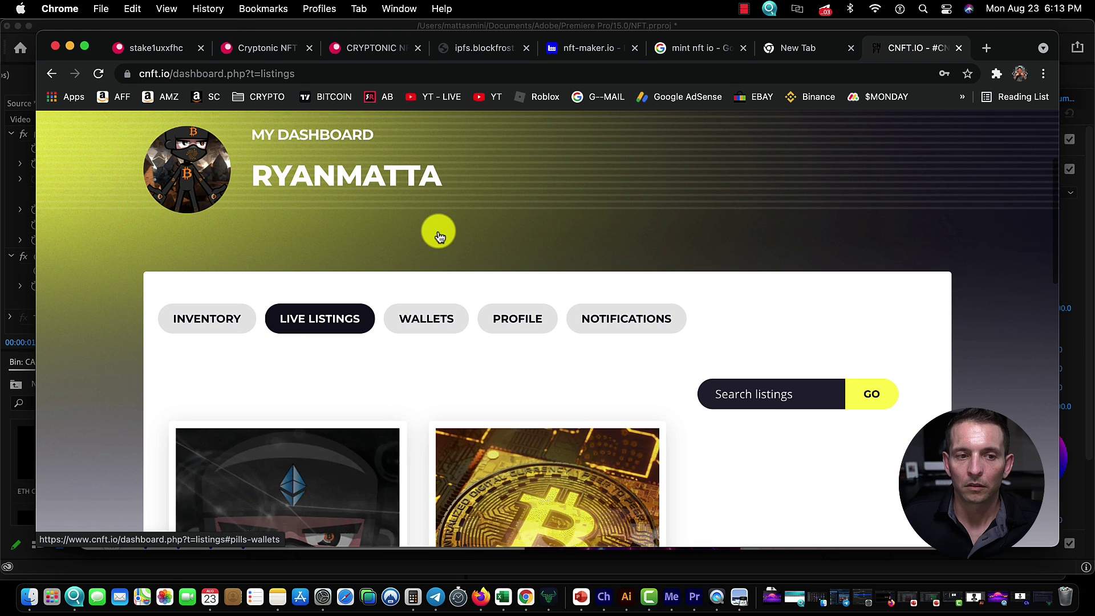
pyautogui.scroll(5, 350, 352)
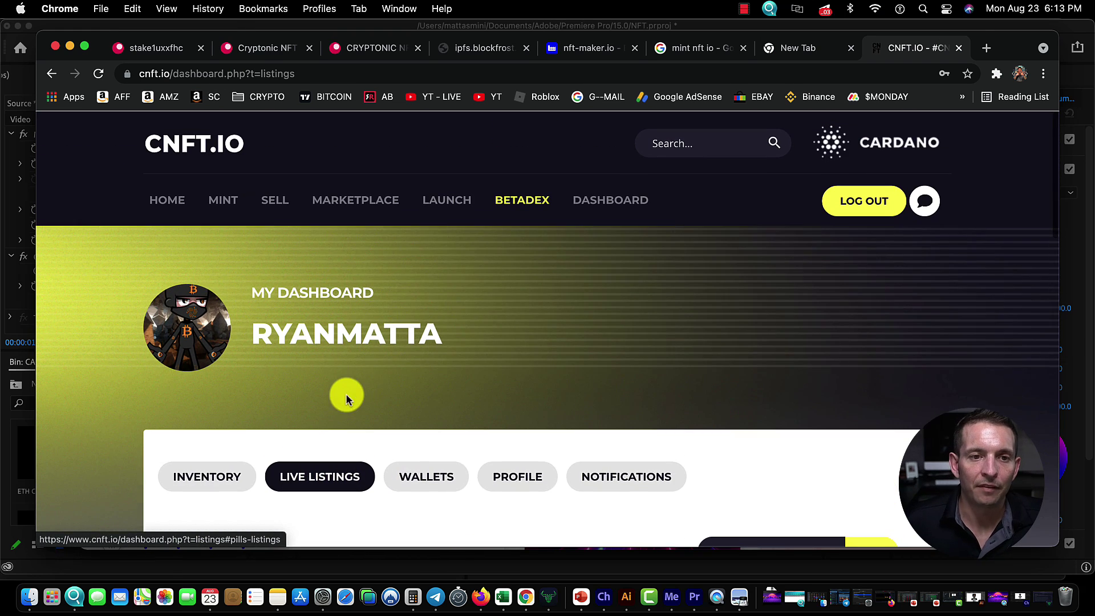
pyautogui.click(279, 200)
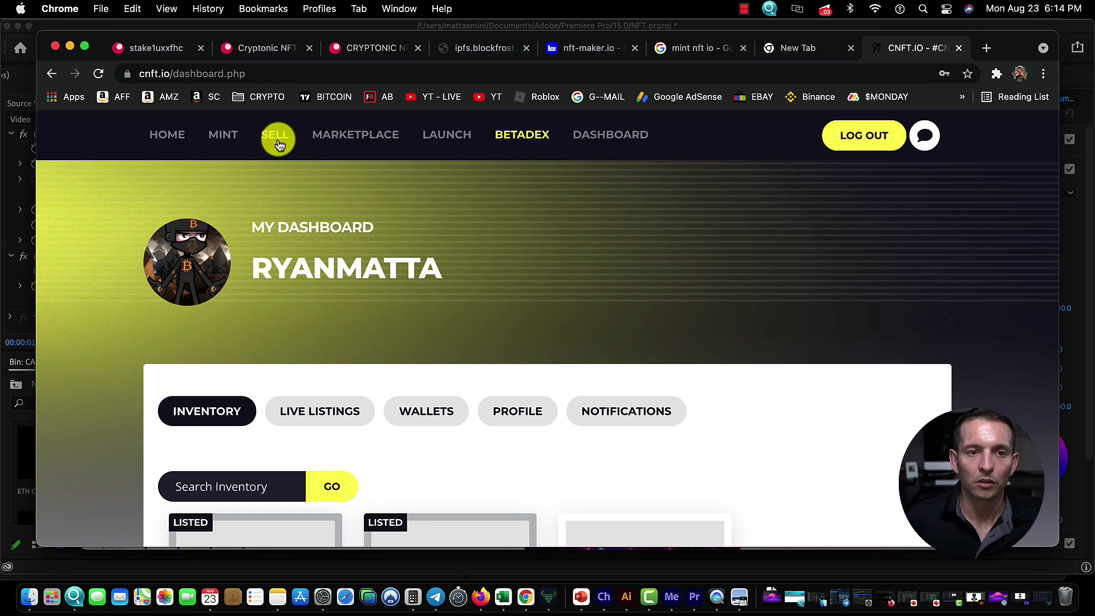
pyautogui.click(277, 140)
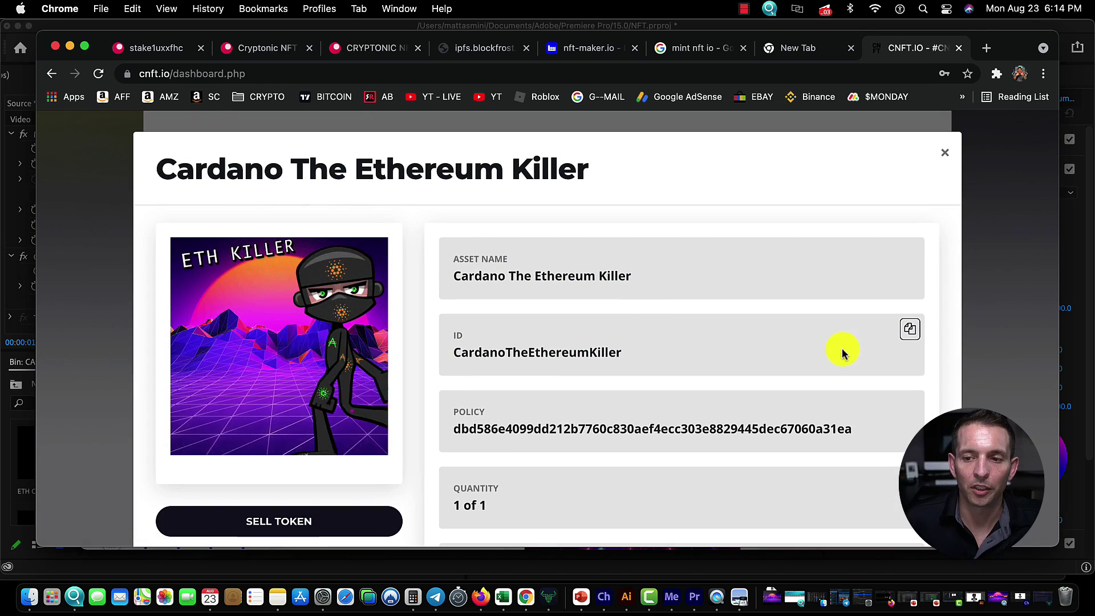
pyautogui.scroll(-3, 843, 350)
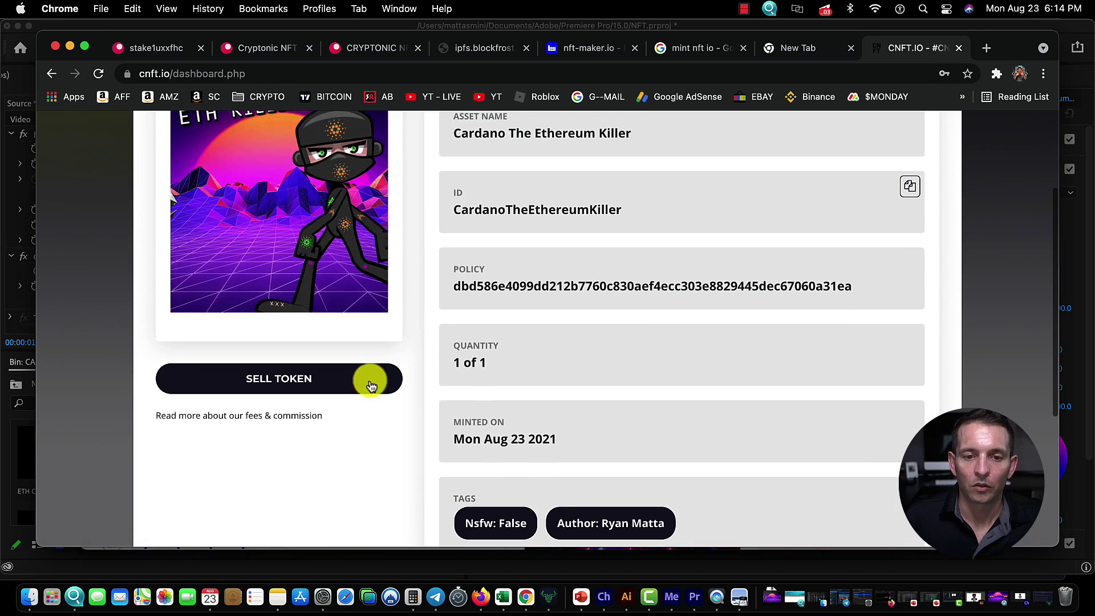
# Step: List Cardano The Ethereum Killer for sale at 25 ADA
pyautogui.click(320, 382)
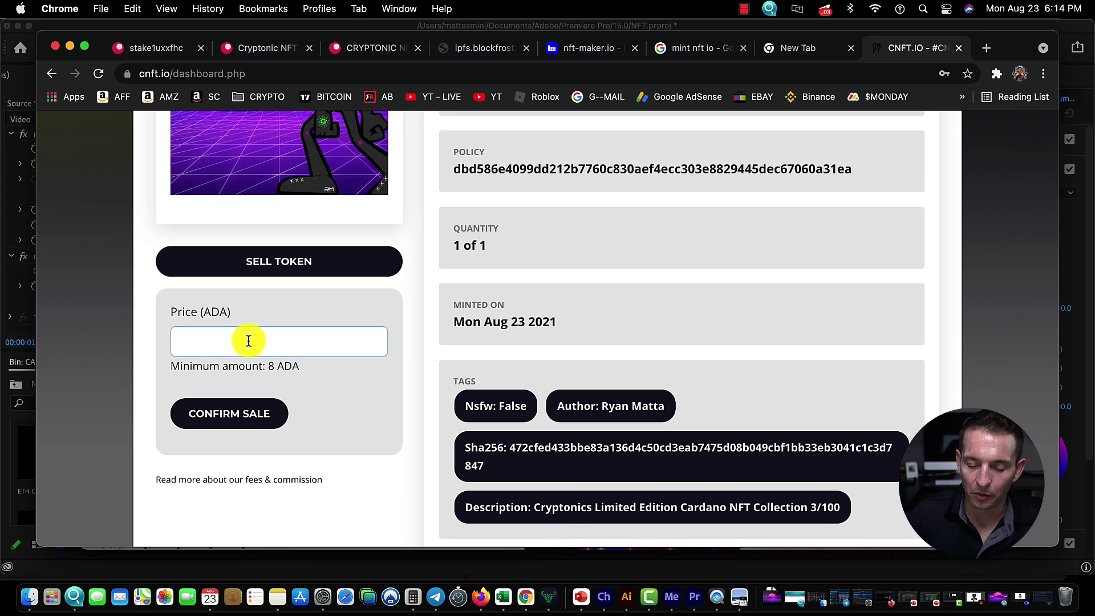
pyautogui.write('2')
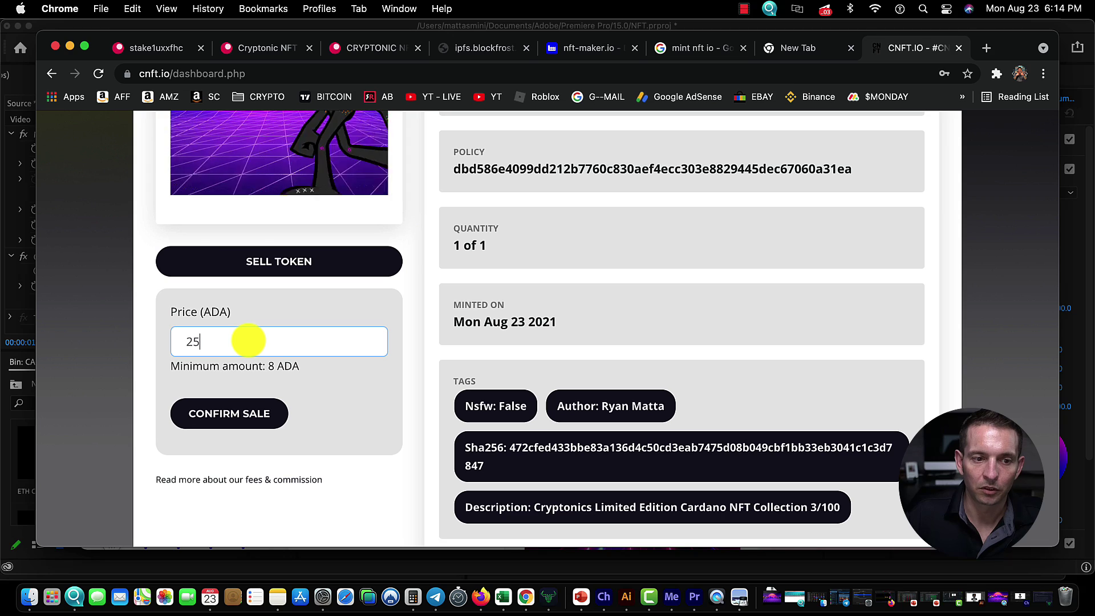
pyautogui.write('5')
pyautogui.scroll(-1, 234, 388)
pyautogui.click(254, 395)
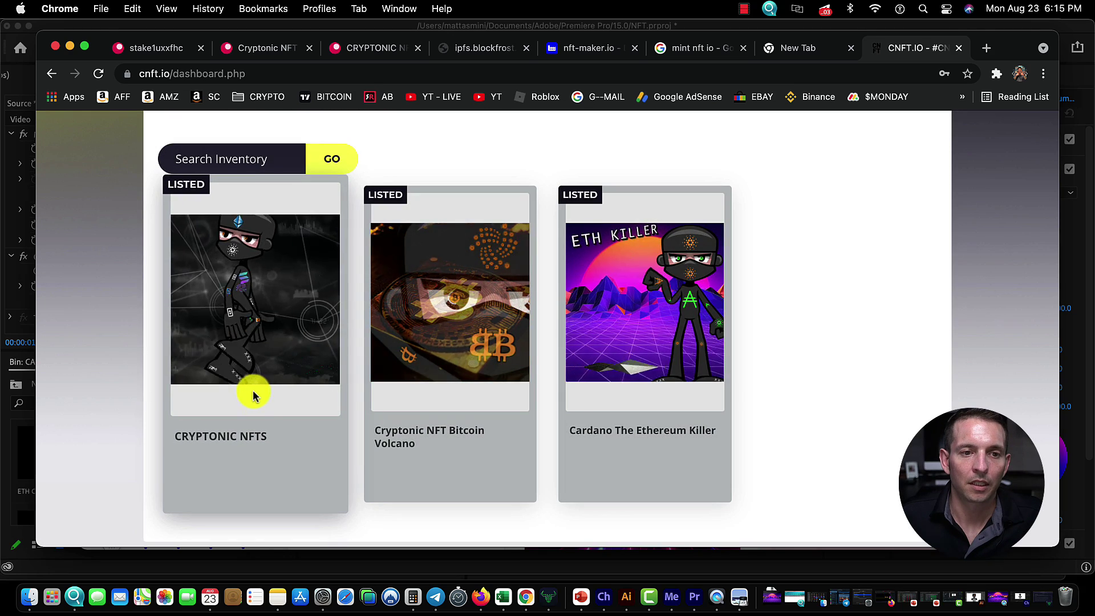
pyautogui.scroll(7, 581, 403)
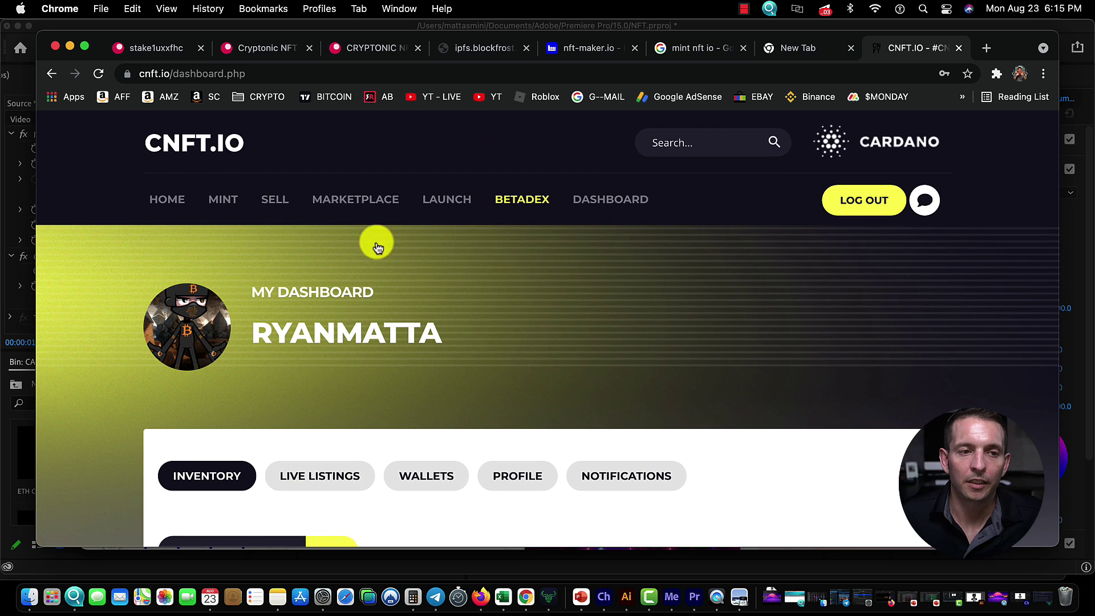